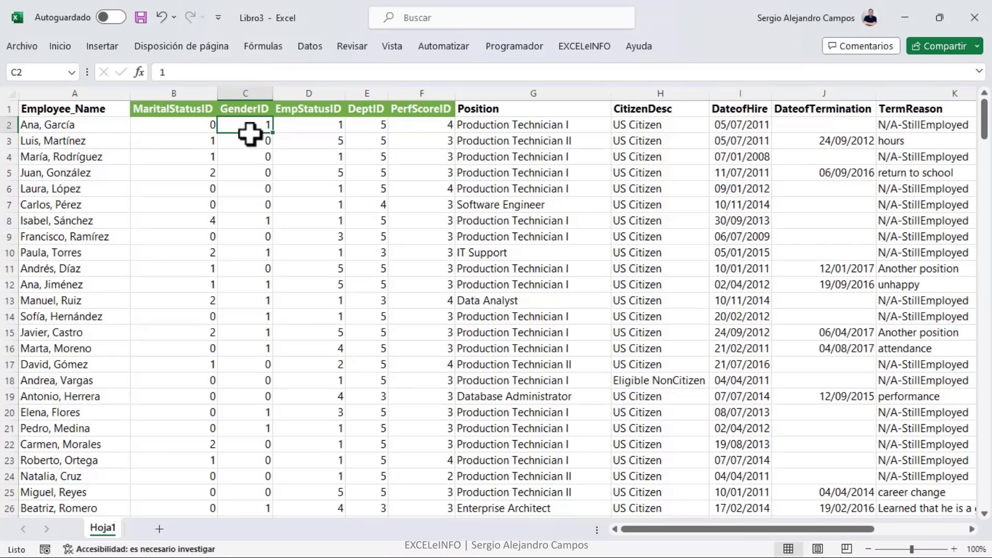
# Examine the ID columns from MaritalStatusID to PerfScoreID in the employee table and the catalog files in the Catálogos folder.
pyautogui.moveTo(250, 126); pyautogui.dragTo(258, 285)
pyautogui.click(259, 126)
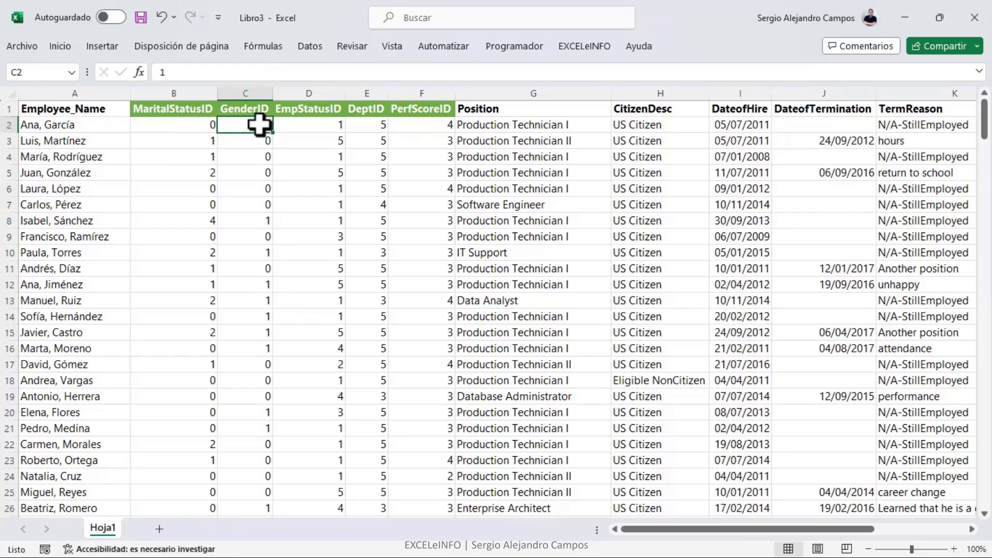
pyautogui.hotkey('alt', 'Tab')
pyautogui.press('Up')
pyautogui.press('Up')
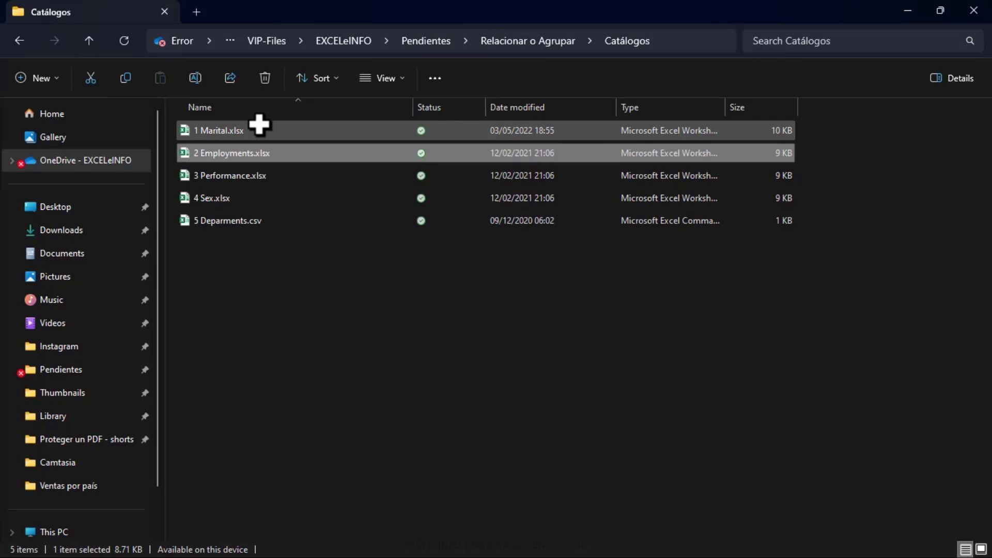
pyautogui.press('Down')
pyautogui.hotkey('alt', 'Tab')
pyautogui.click(198, 129)
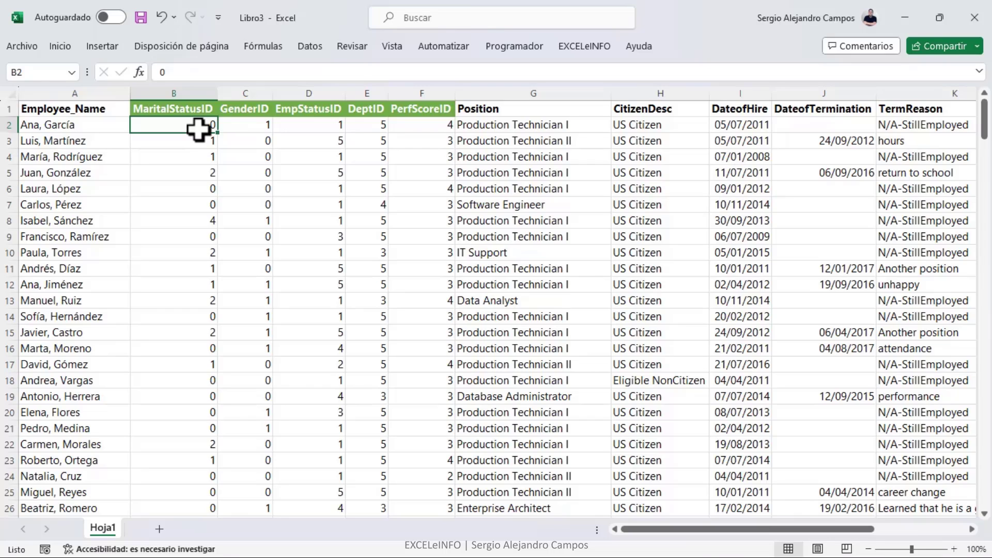
pyautogui.moveTo(198, 129)
pyautogui.mouseDown()
pyautogui.moveTo(349, 270)
pyautogui.moveTo(410, 441)
pyautogui.mouseUp()
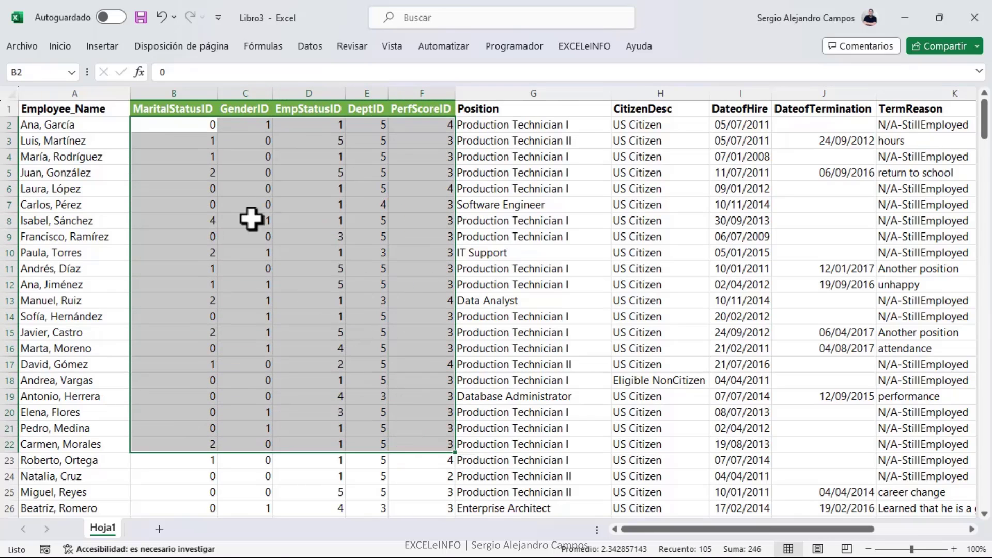
# Open 3 Performance.xlsx from the Catálogos folder and review its PerformanceScore descriptions.
pyautogui.hotkey('alt', 'Tab')
pyautogui.doubleClick(273, 176)
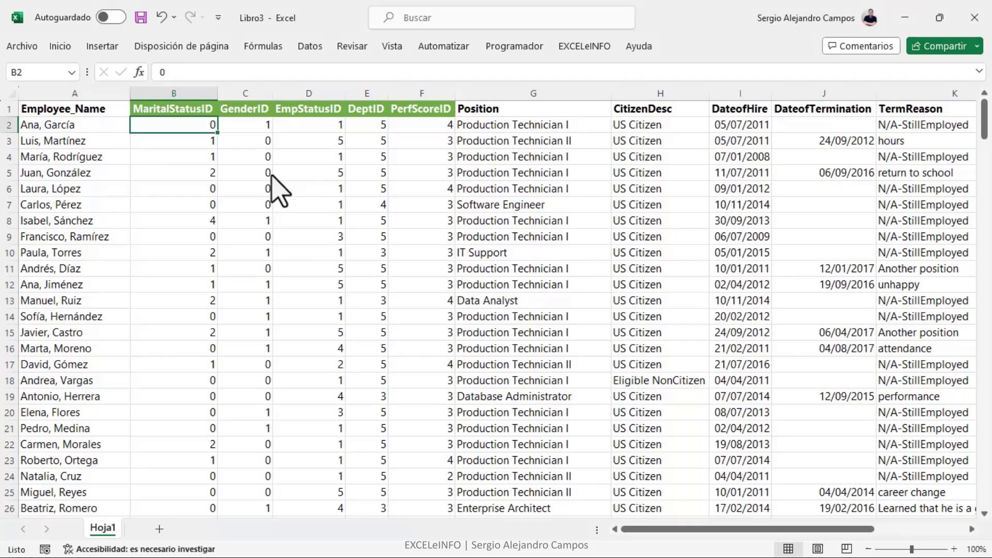
pyautogui.moveTo(173, 129); pyautogui.dragTo(171, 178)
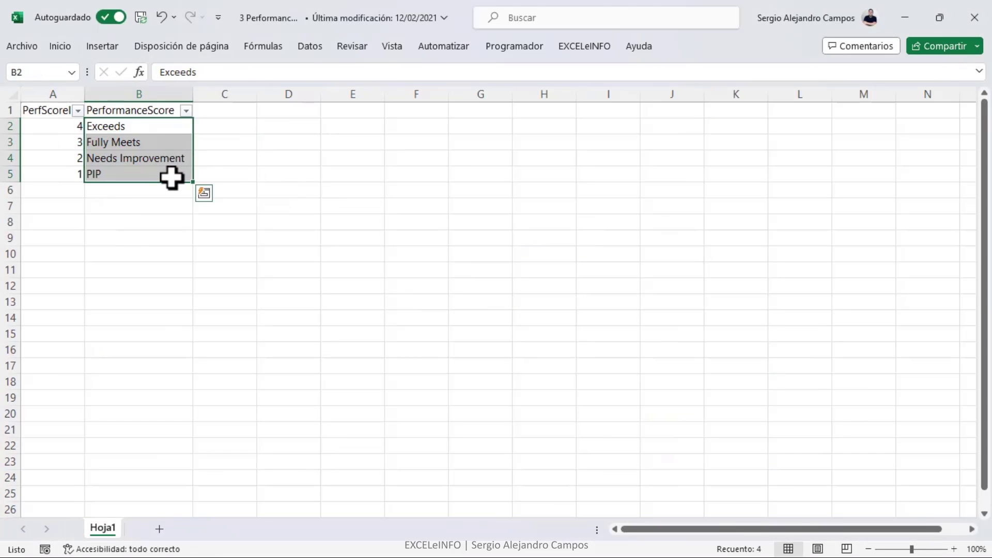
pyautogui.hotkey('alt', 'Tab')
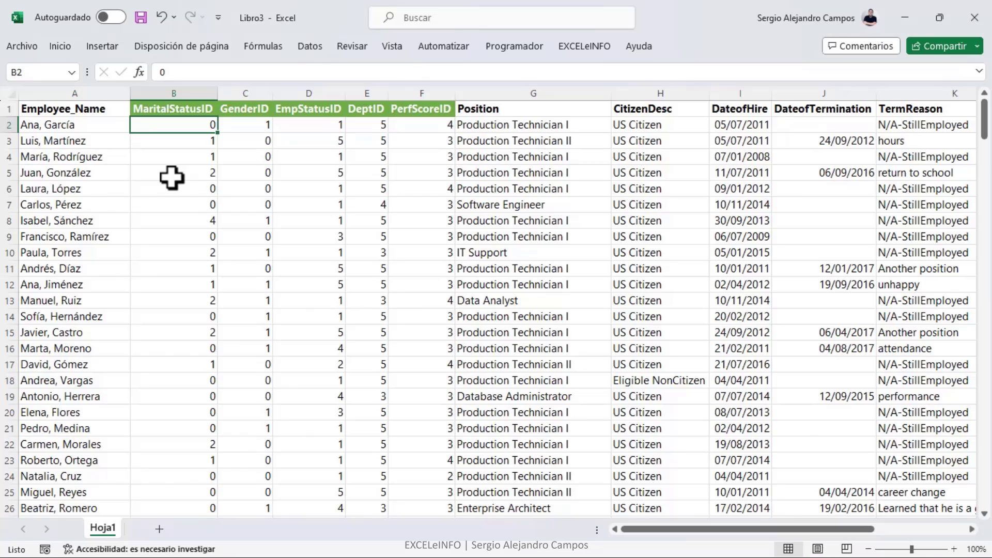
# Switch to File Explorer and review the country CSV files in the Ventas por país folder.
pyautogui.hotkey('alt', 'Tab')
pyautogui.click(333, 332)
pyautogui.hotkey('alt', 'Left')
pyautogui.click(271, 155)
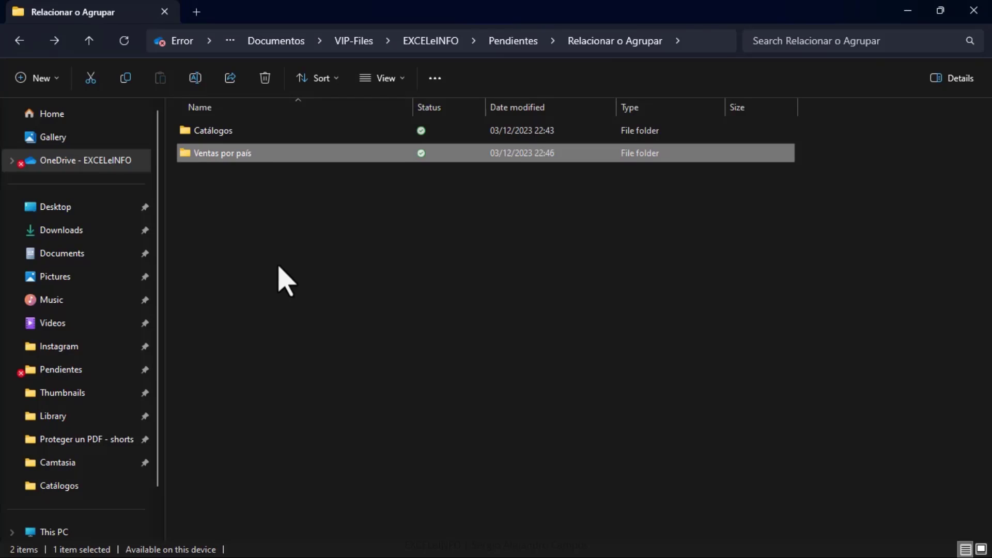
pyautogui.doubleClick(281, 155)
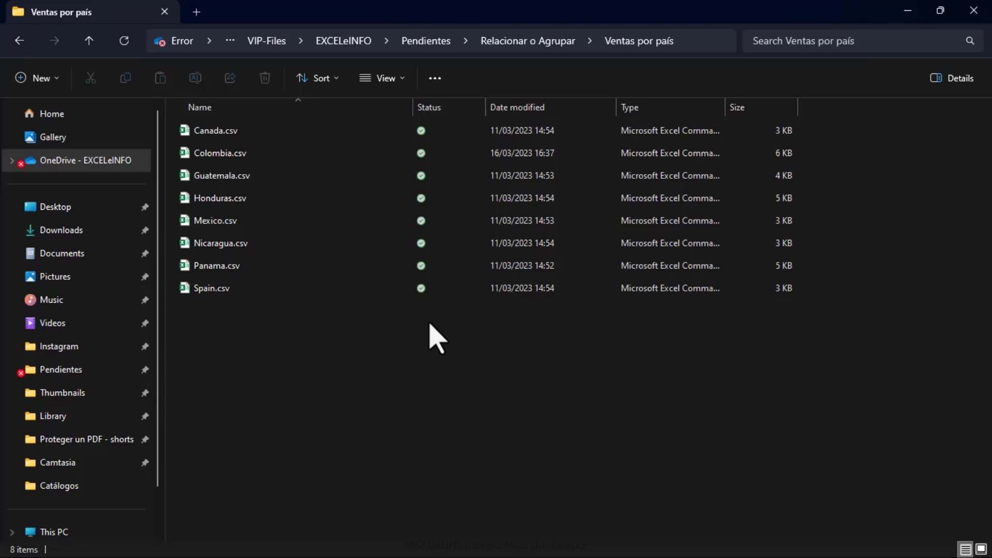
pyautogui.moveTo(437, 345); pyautogui.dragTo(349, 107)
pyautogui.click(509, 358)
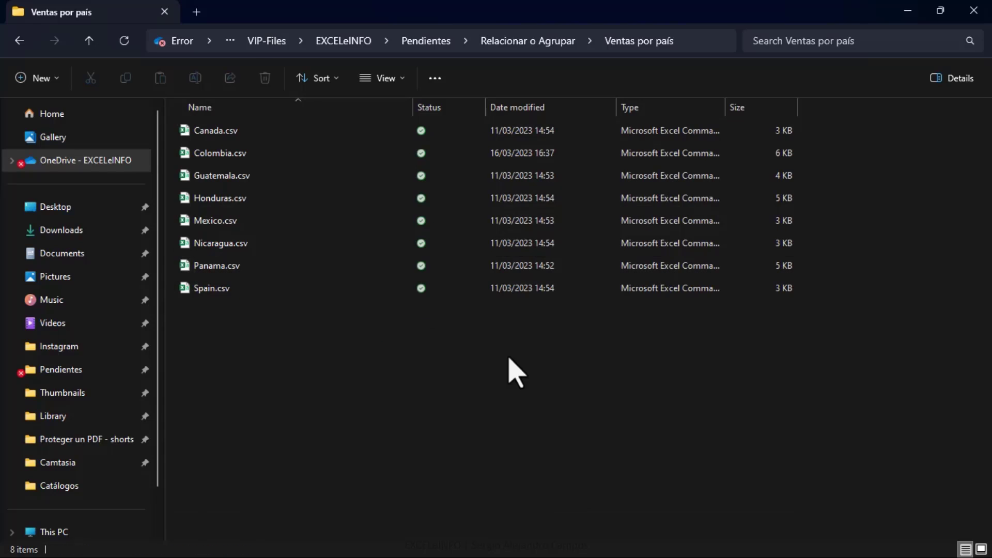
pyautogui.hotkey('alt', 'Tab')
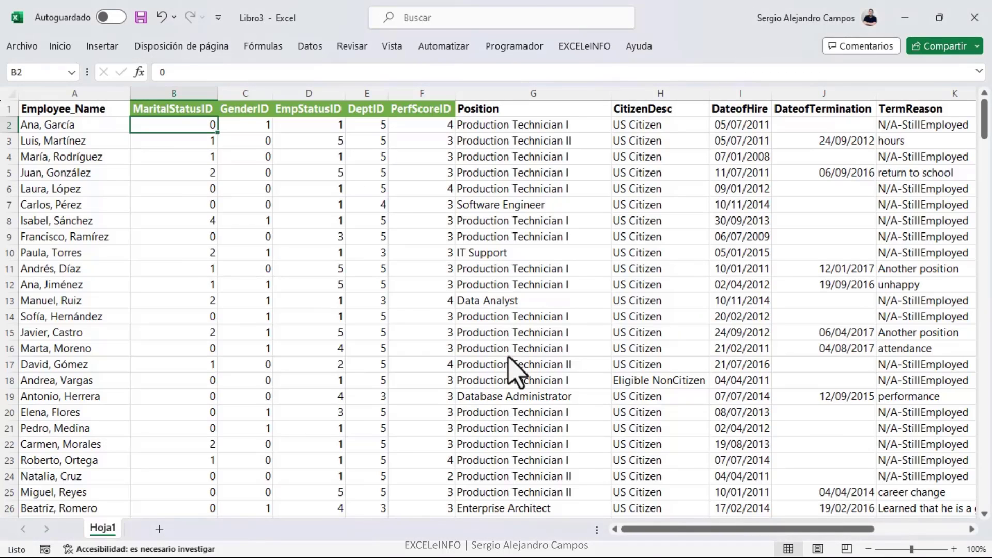
# Close the Libro3 workbook without saving and go to the Employee_Name header in A3 of the Relacionar sheet.
pyautogui.hotkey('ctrl', 'w')
pyautogui.press('n')
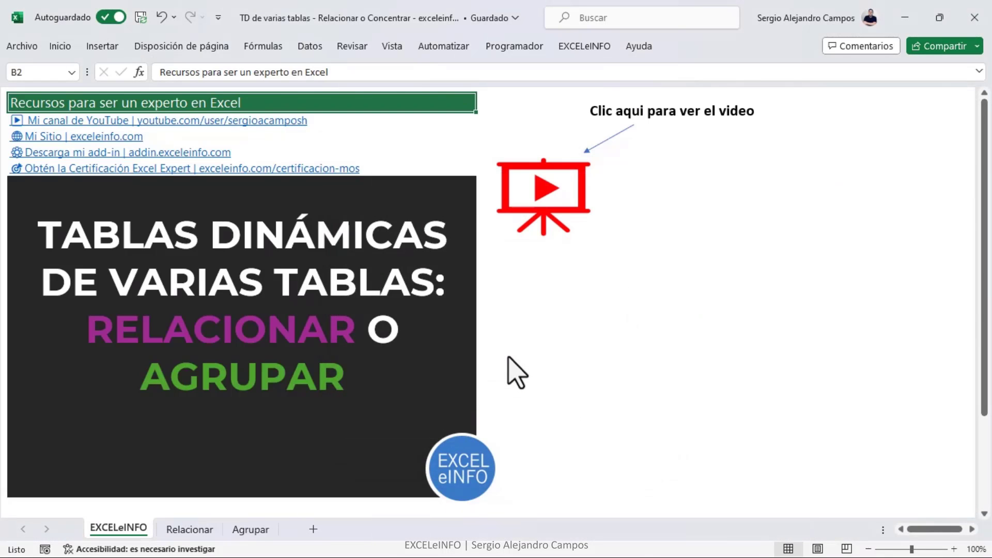
pyautogui.click(189, 529)
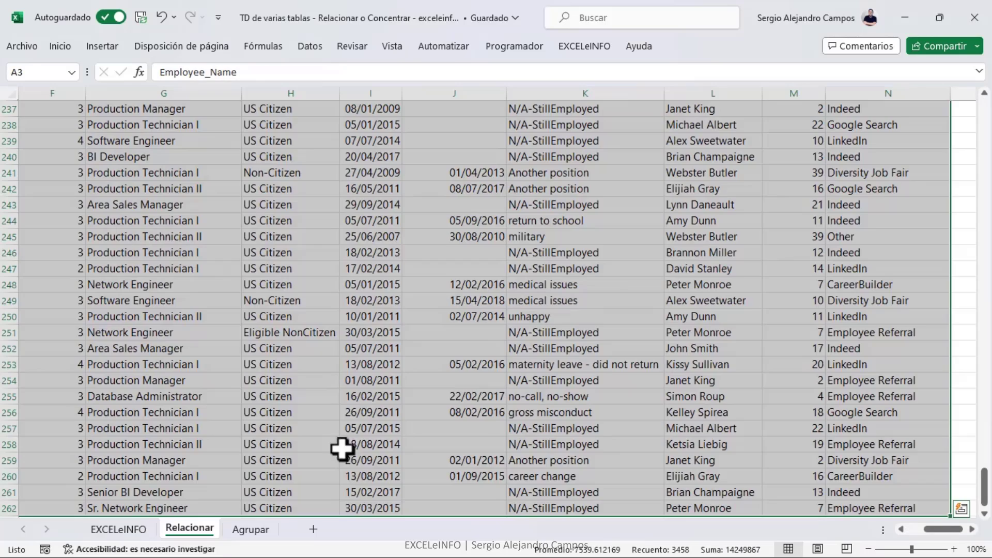
pyautogui.hotkey('ctrl', 'Home')
pyautogui.click(92, 150)
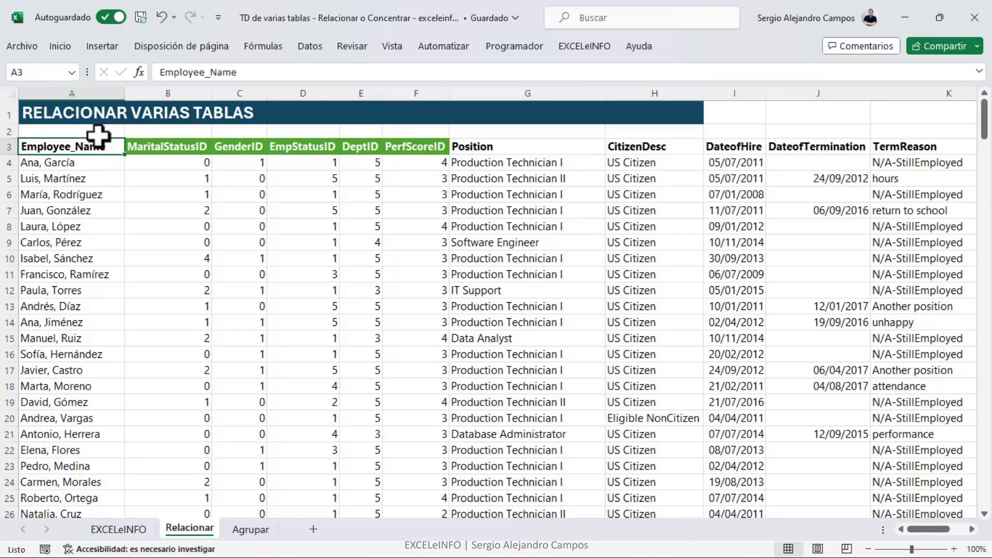
# Open 5 Deparments.csv from the Catálogos folder and examine its DeptID and Department entries.
pyautogui.hotkey('alt', 'Tab')
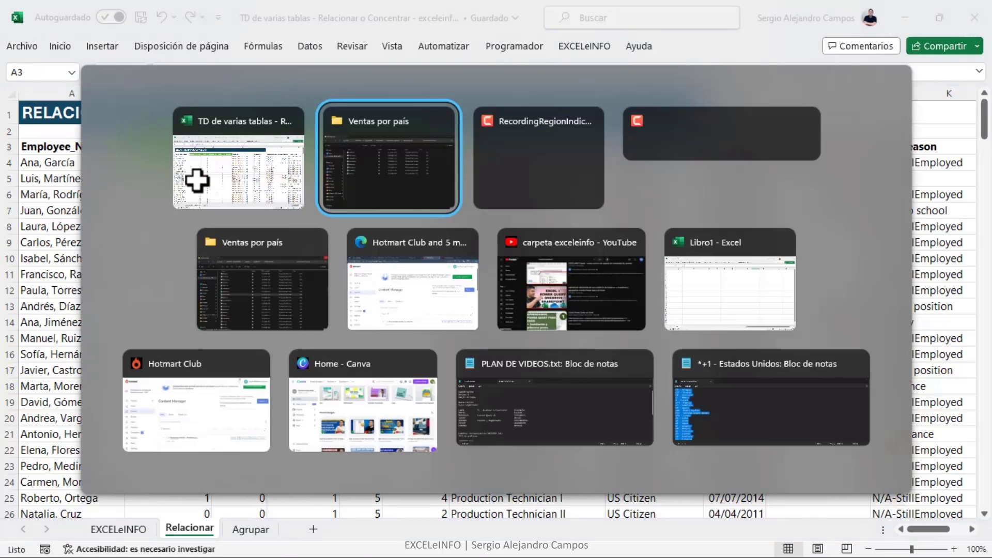
pyautogui.hotkey('alt', 'Up')
pyautogui.doubleClick(273, 135)
pyautogui.click(305, 221)
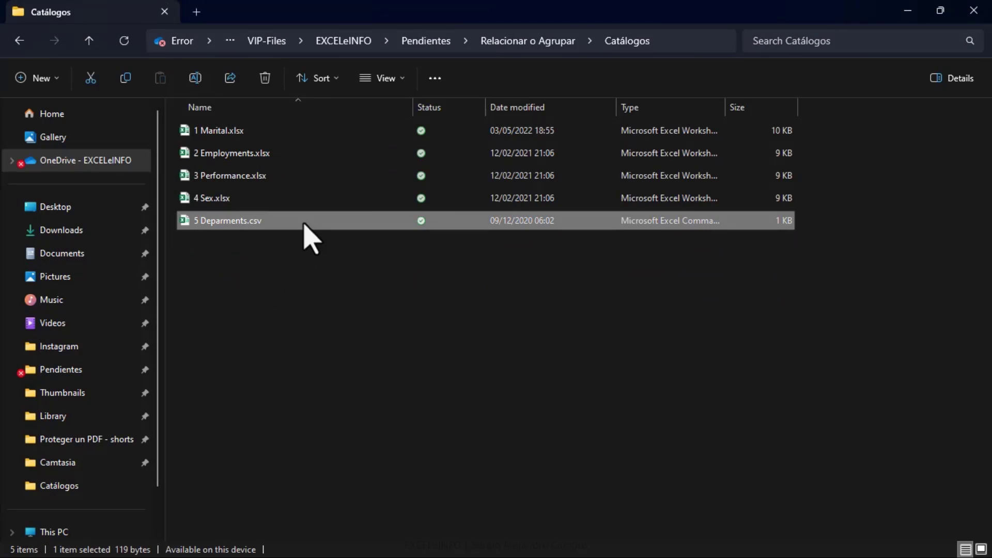
pyautogui.hotkey('alt', 'Tab')
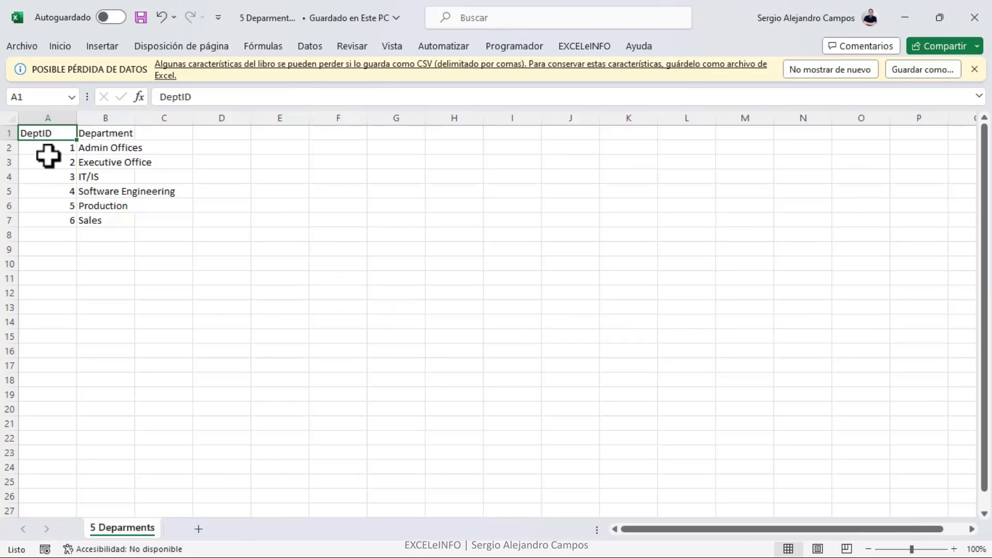
pyautogui.moveTo(54, 151); pyautogui.dragTo(129, 221)
# Compare the DeptID codes in column E of the Relacionar sheet with the department names in the departments catalog.
pyautogui.hotkey('alt', 'Tab')
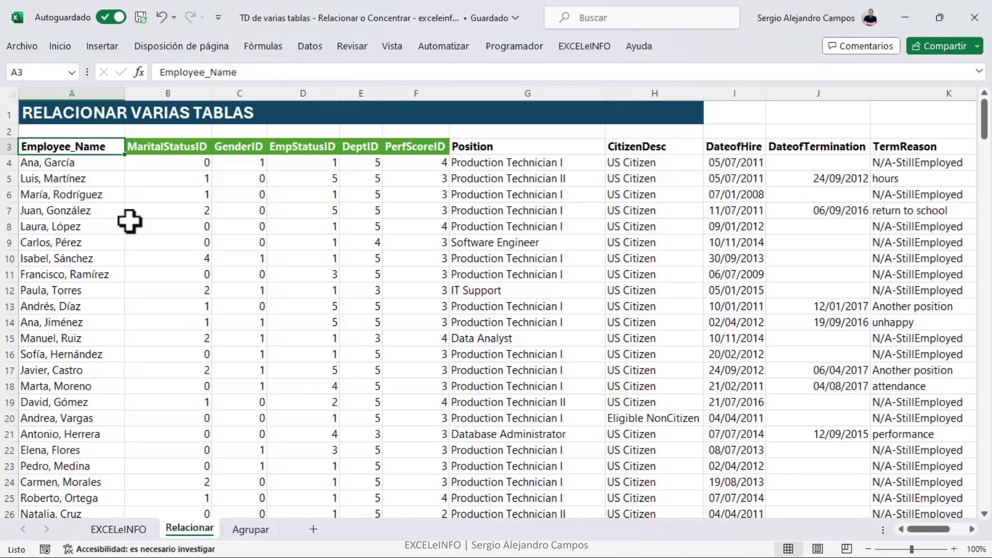
pyautogui.moveTo(380, 169); pyautogui.dragTo(374, 318)
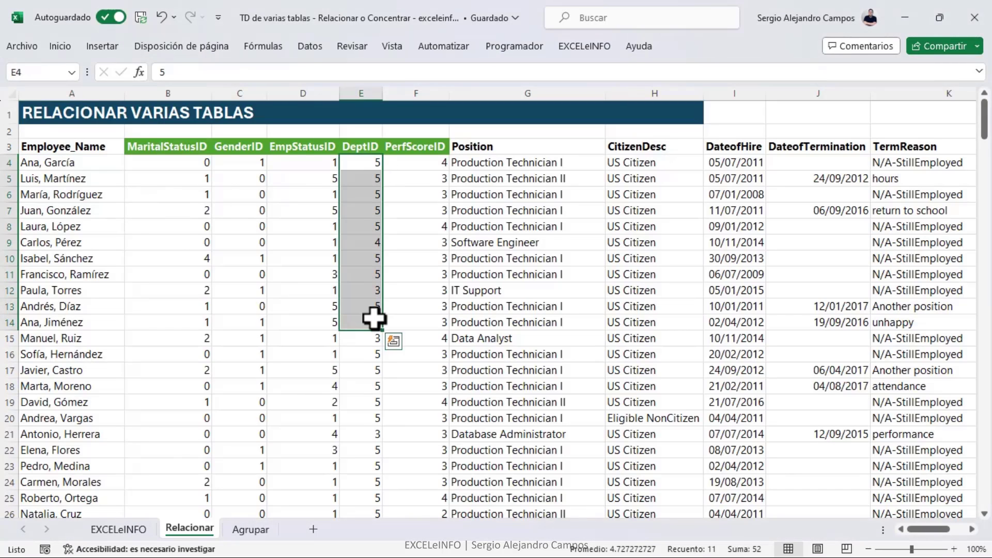
pyautogui.hotkey('alt', 'Tab')
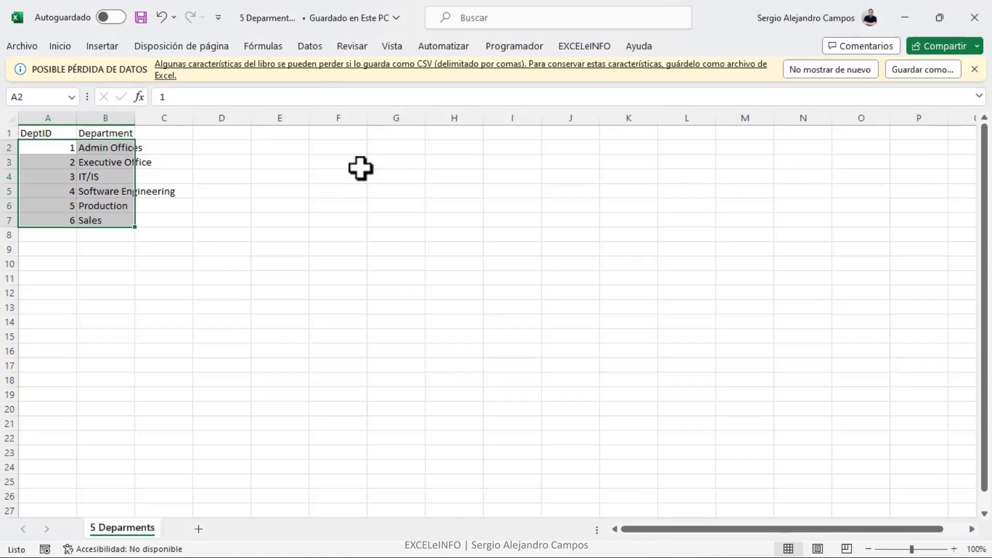
pyautogui.moveTo(120, 147); pyautogui.dragTo(121, 215)
pyautogui.hotkey('alt', 'Tab')
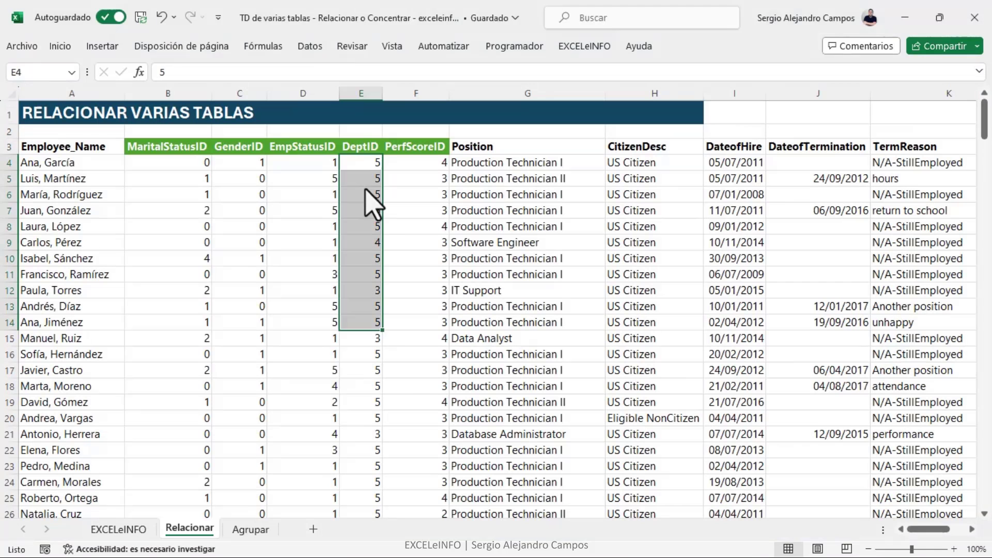
pyautogui.click(367, 168)
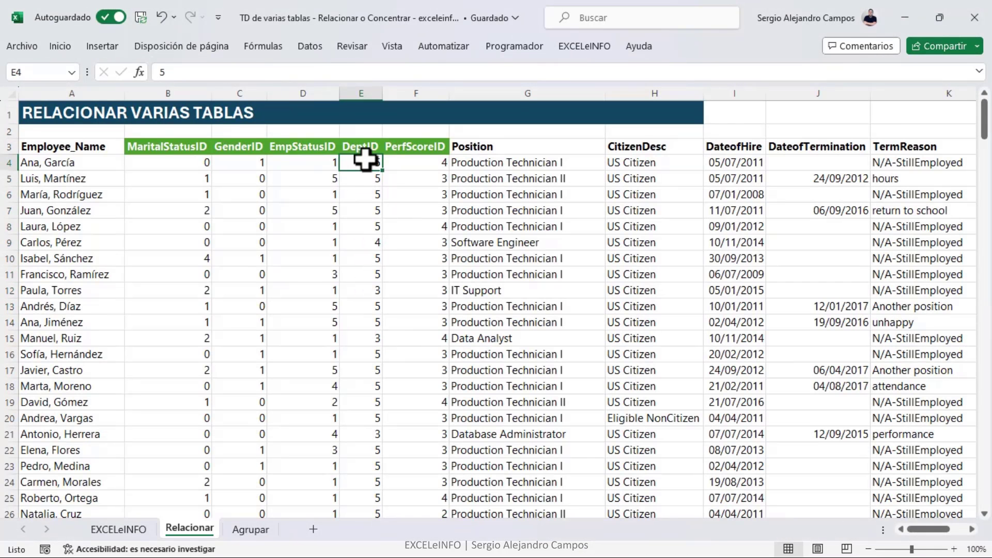
pyautogui.click(311, 48)
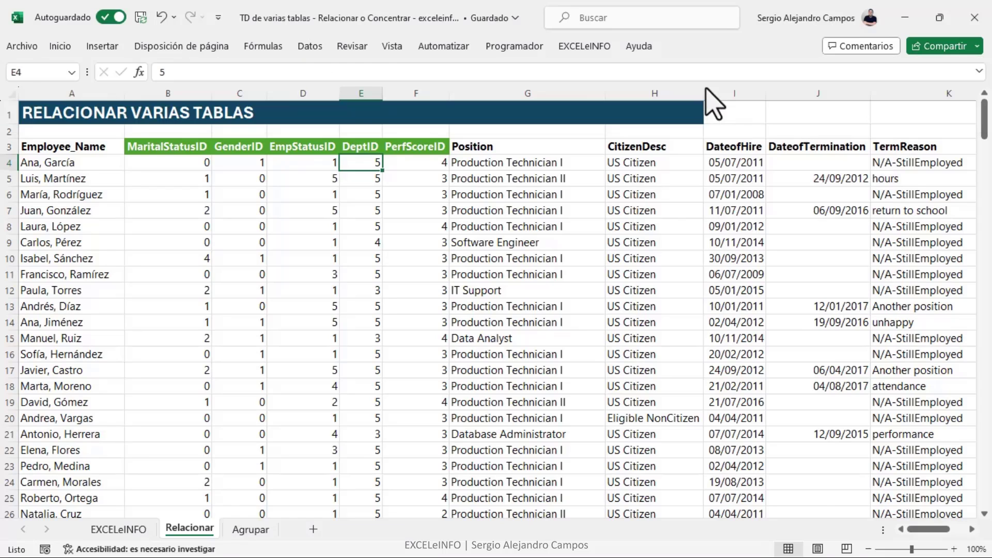
pyautogui.hotkey('alt', 'Tab')
pyautogui.hotkey('alt', 'Tab')
pyautogui.press('Tab')
pyautogui.moveTo(392, 310); pyautogui.dragTo(294, 283)
pyautogui.hotkey('alt', 'Tab')
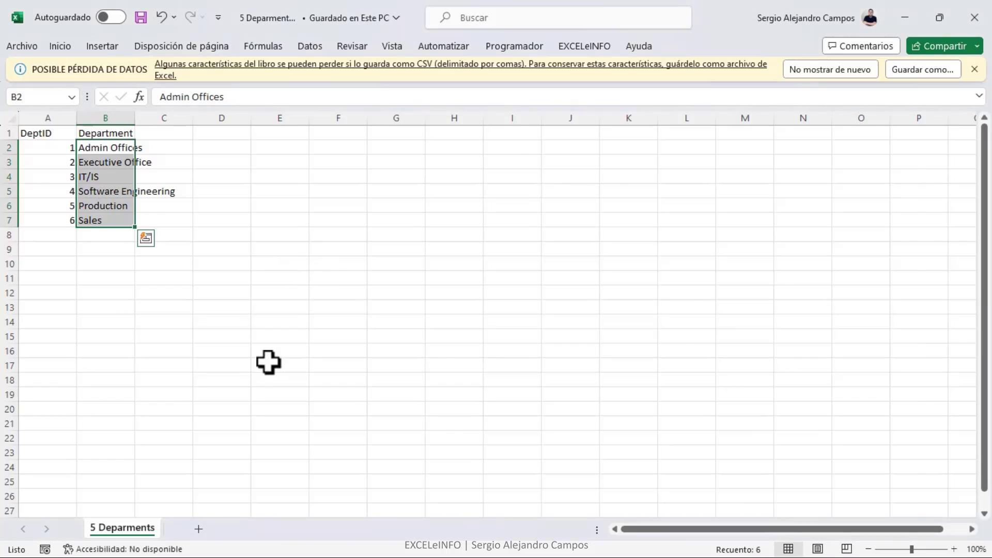
pyautogui.hotkey('alt', 'Tab')
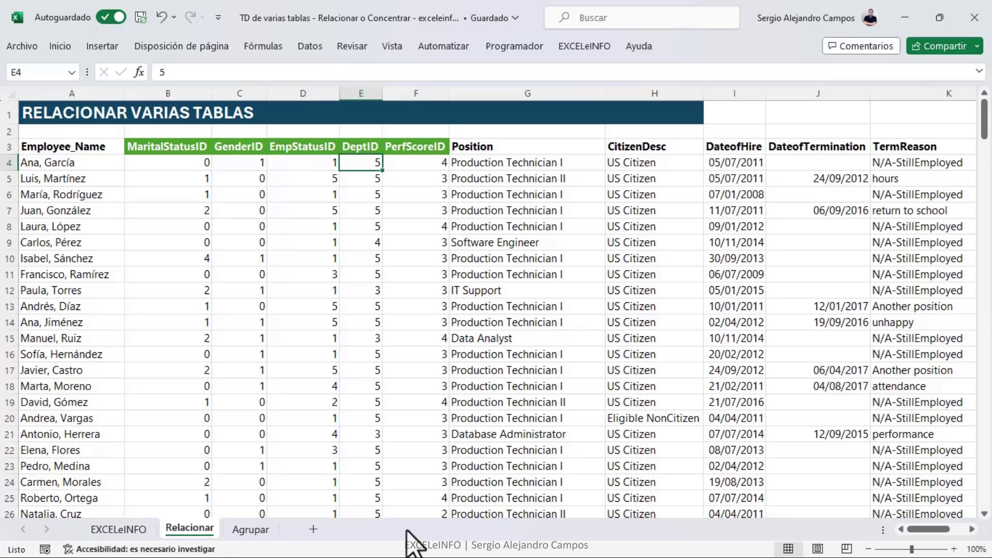
pyautogui.hotkey('alt', 'Tab')
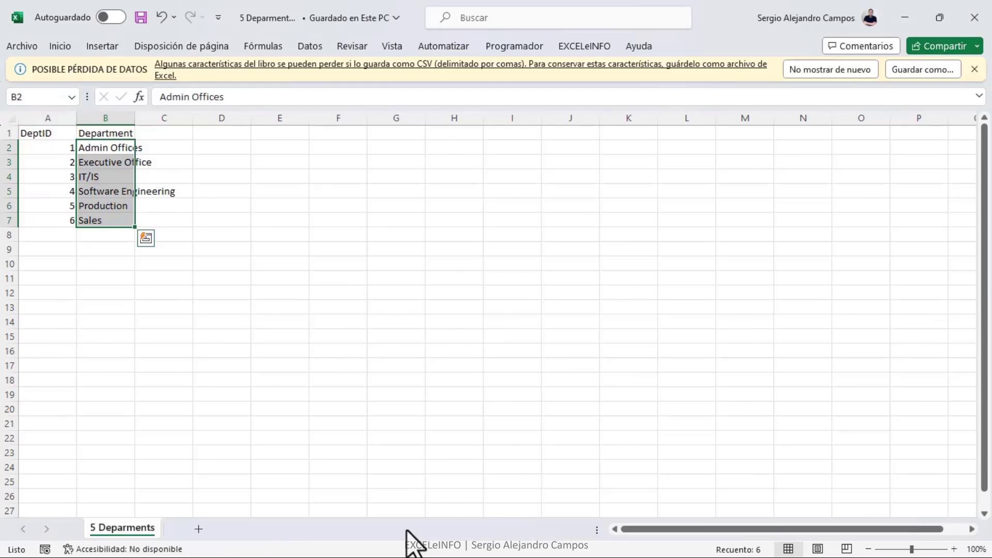
pyautogui.hotkey('alt', 'Tab')
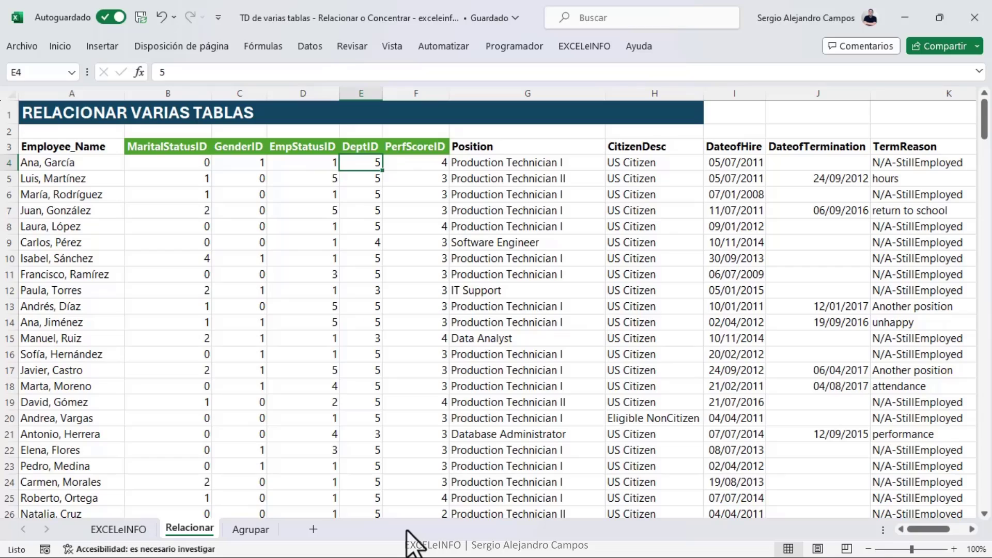
# Review the extent of the employee table on the Relacionar sheet and the five catalog files in the Catálogos folder.
pyautogui.click(92, 149)
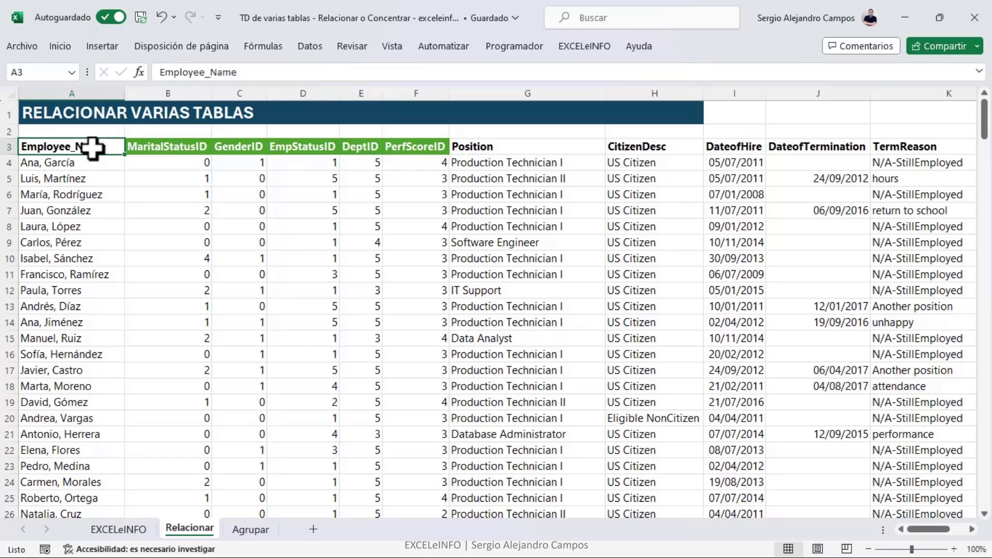
pyautogui.hotkey('ctrl', 'shift', 'End')
pyautogui.hotkey('ctrl', 'Home')
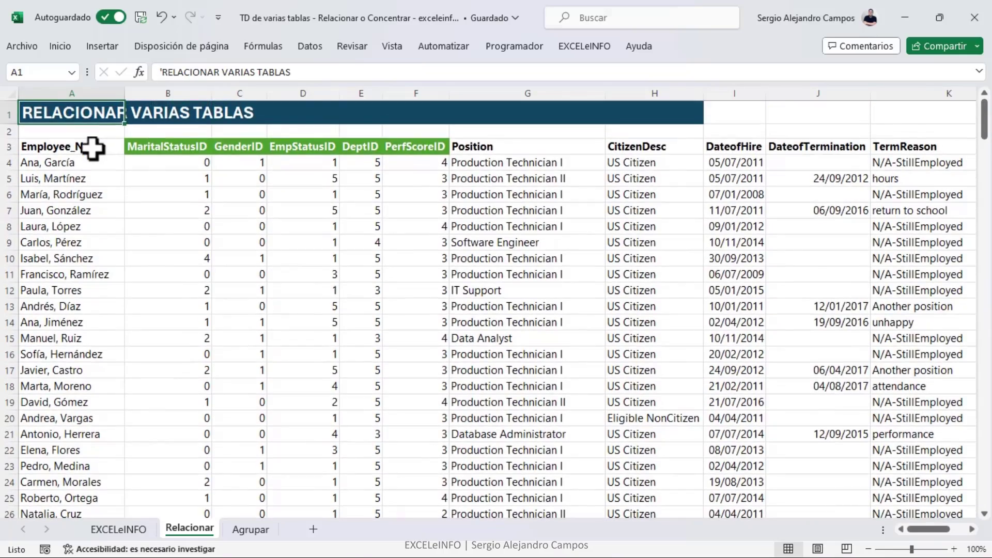
pyautogui.hotkey('alt', 'Tab')
pyautogui.moveTo(441, 302); pyautogui.dragTo(270, 99)
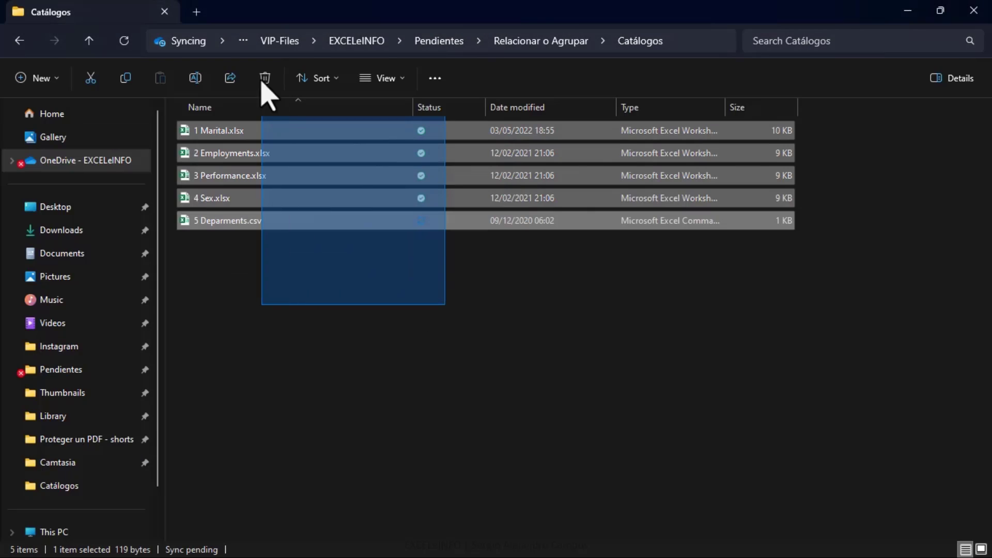
pyautogui.hotkey('alt', 'Tab')
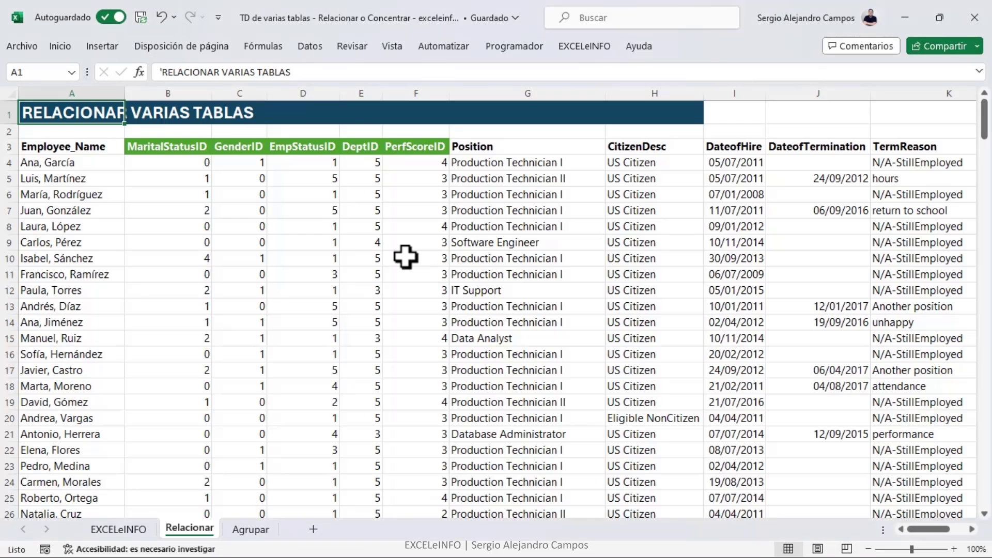
# Enable the Microsoft Power Pivot for Excel COM add-in and display the Power Pivot commands.
pyautogui.click(521, 47)
pyautogui.click(380, 103)
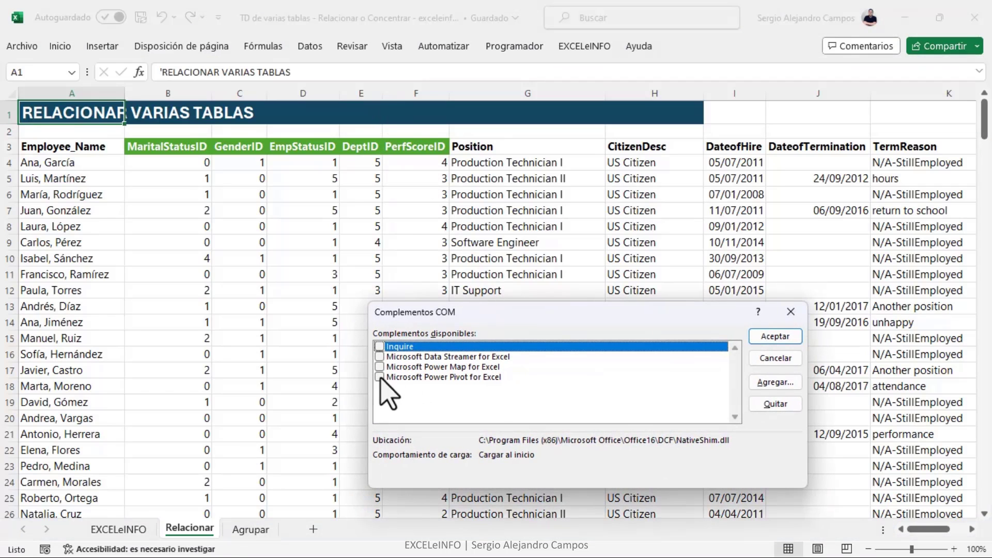
pyautogui.click(380, 377)
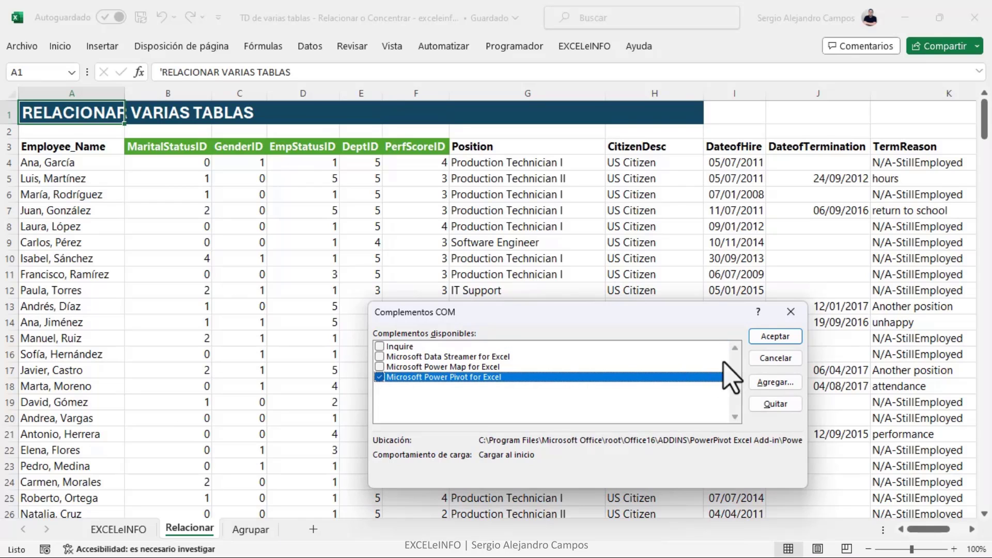
pyautogui.click(765, 340)
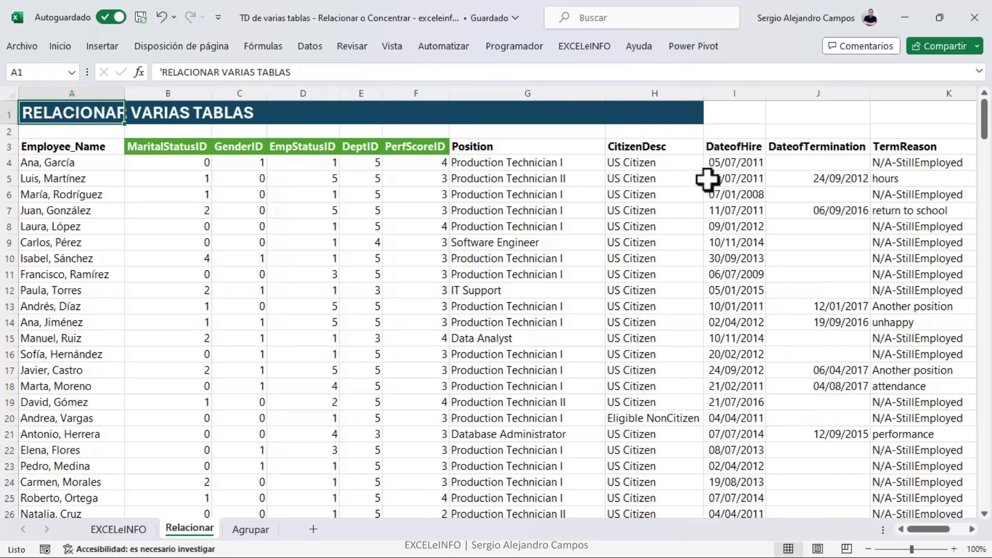
pyautogui.click(687, 47)
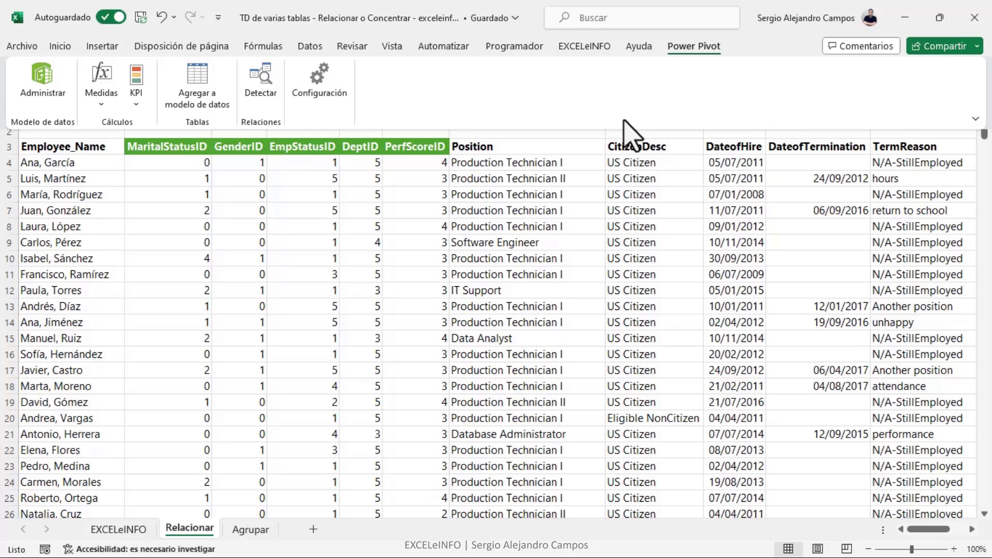
# Review the employee table on the Relacionar sheet and the four workbooks and one CSV file in the Catálogos folder.
pyautogui.click(388, 265)
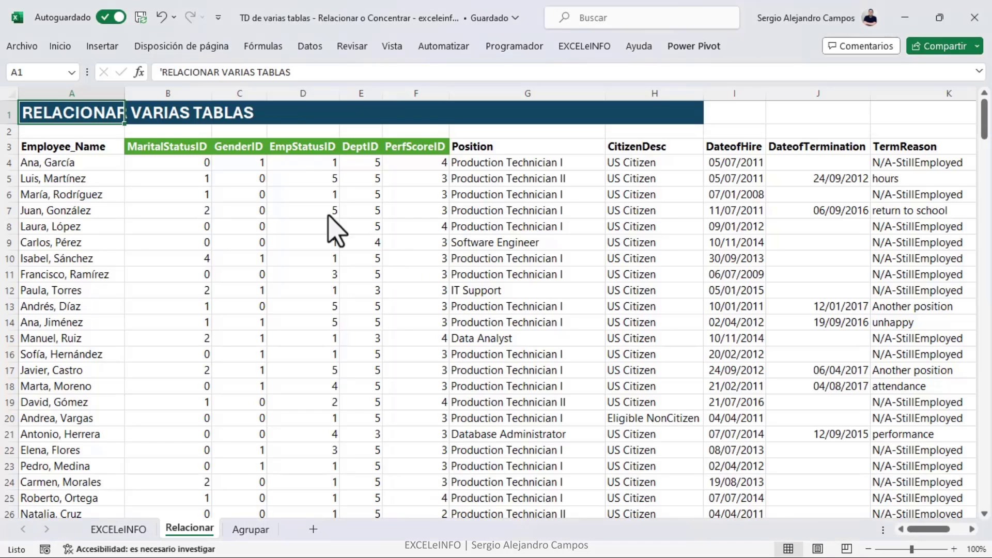
pyautogui.moveTo(98, 149); pyautogui.dragTo(692, 377)
pyautogui.click(243, 267)
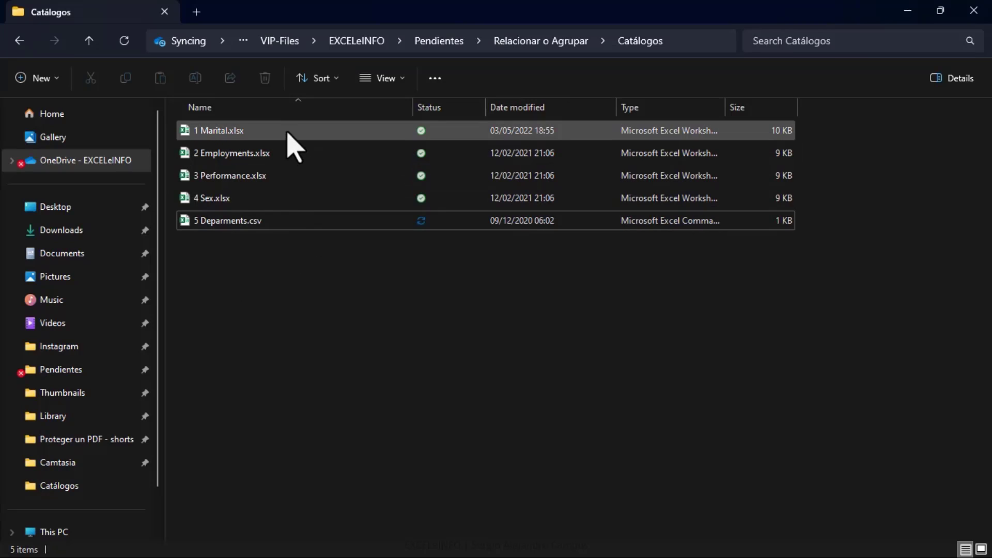
pyautogui.click(288, 133)
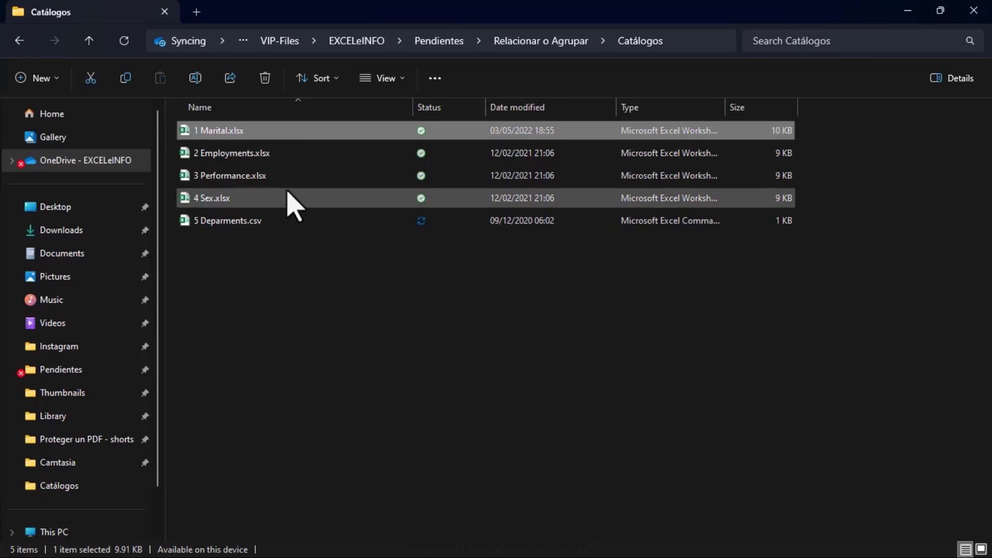
pyautogui.keyDown('shift'); pyautogui.click(288, 191); pyautogui.keyUp('shift')
pyautogui.click(283, 220)
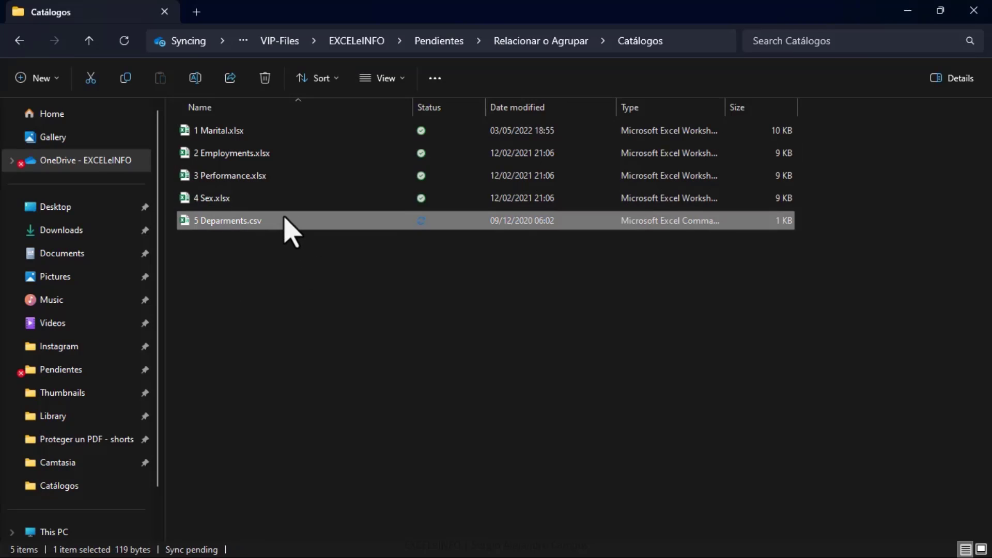
pyautogui.click(316, 269)
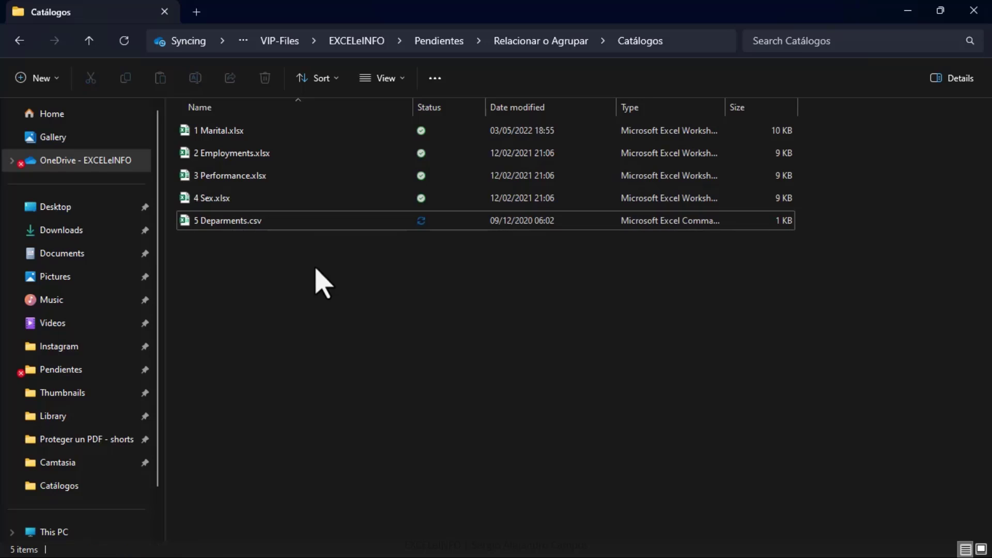
# Copy the path of the Catálogos folder in File Explorer.
pyautogui.click(675, 42)
pyautogui.rightClick(583, 43)
pyautogui.click(634, 81)
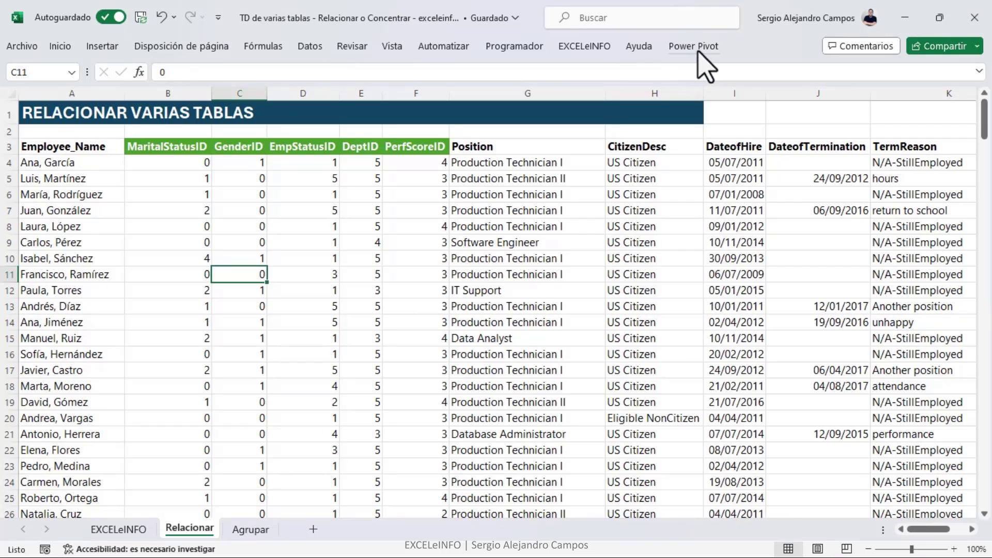
# Convert the employee range A3:N262 on the Relacionar sheet into an Excel table with headers.
pyautogui.click(84, 146)
pyautogui.hotkey('ctrl', 'shift', 'Right')
pyautogui.hotkey('ctrl', 'shift', 'Down')
pyautogui.hotkey('ctrl', 'BackSpace')
pyautogui.click(103, 47)
pyautogui.click(148, 84)
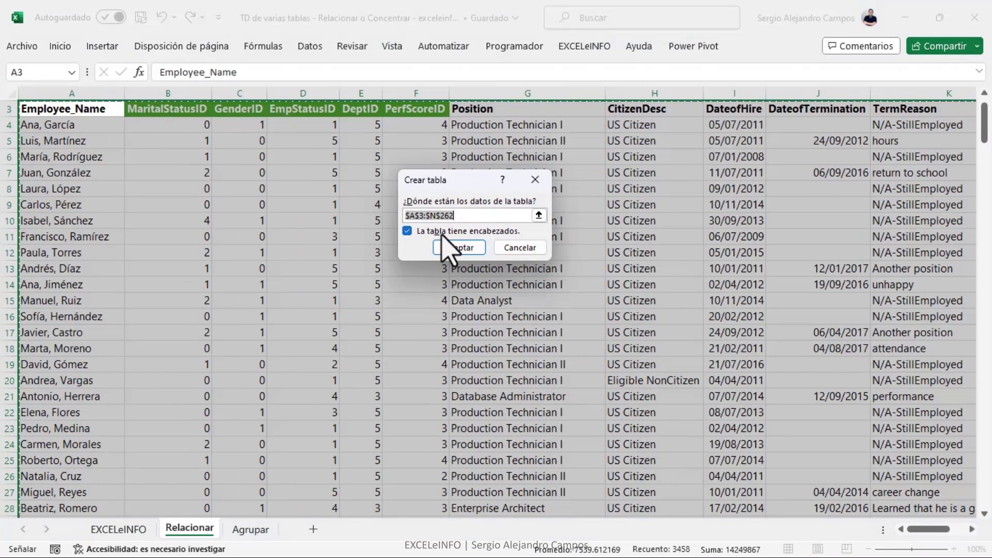
pyautogui.click(459, 248)
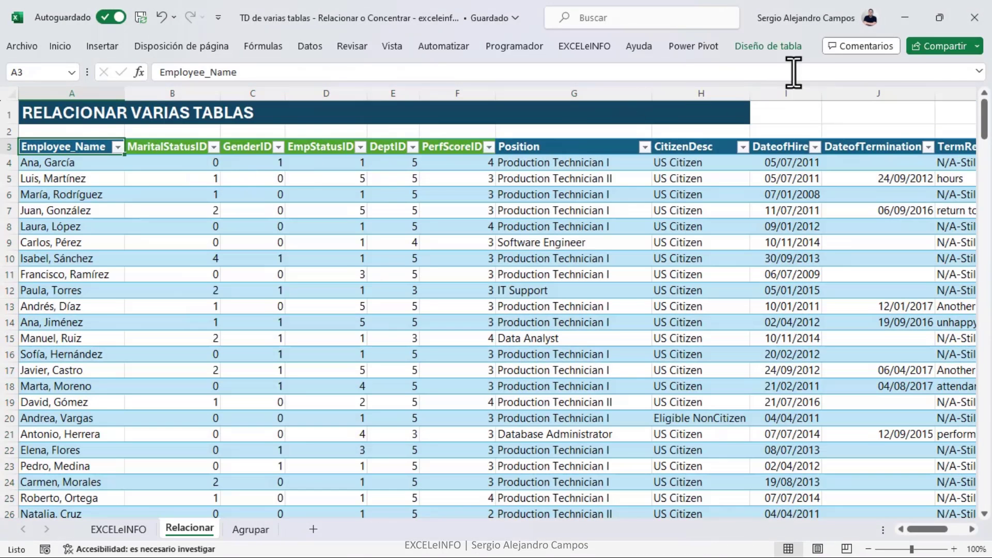
# Add the employee table to the Power Pivot data model and maximize the Power Pivot window.
pyautogui.click(693, 49)
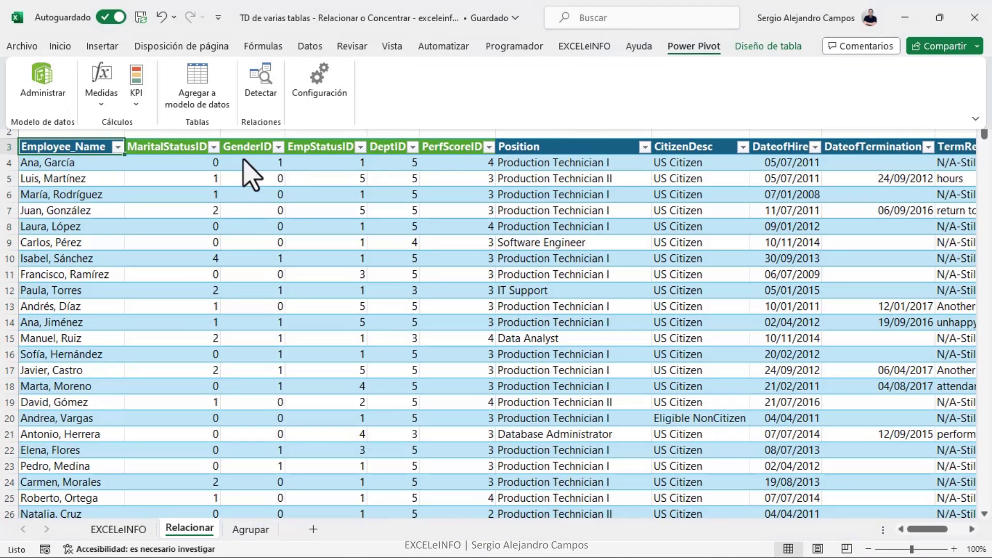
pyautogui.click(213, 93)
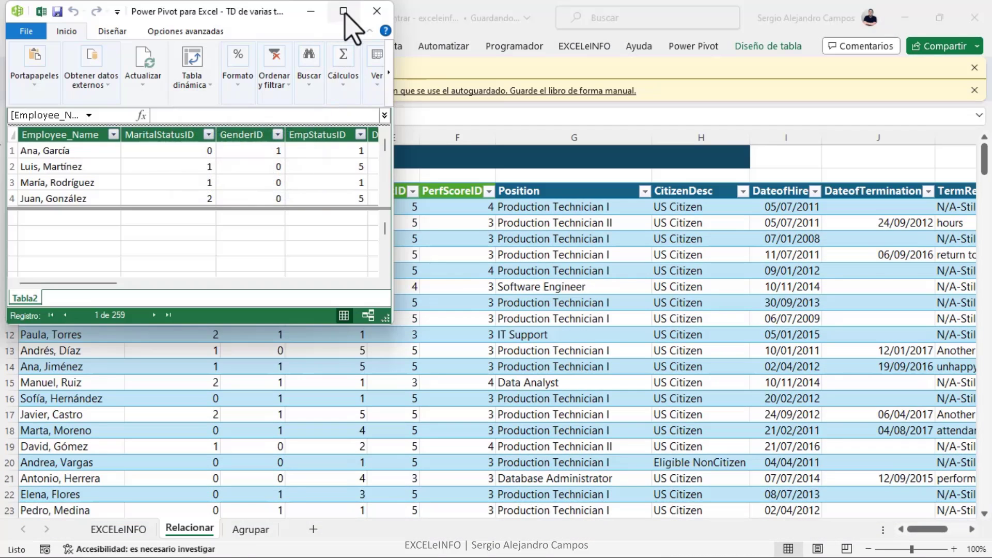
pyautogui.click(343, 11)
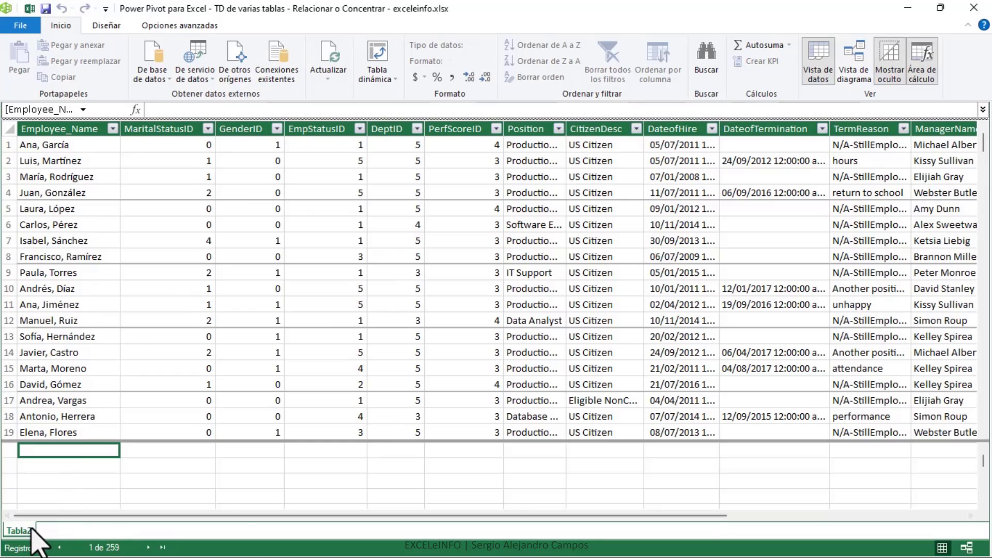
# Compare the employee table on the Relacionar sheet with its copy in the data model, and review the five catalog files in Catálogos.
pyautogui.hotkey('alt', 'Tab')
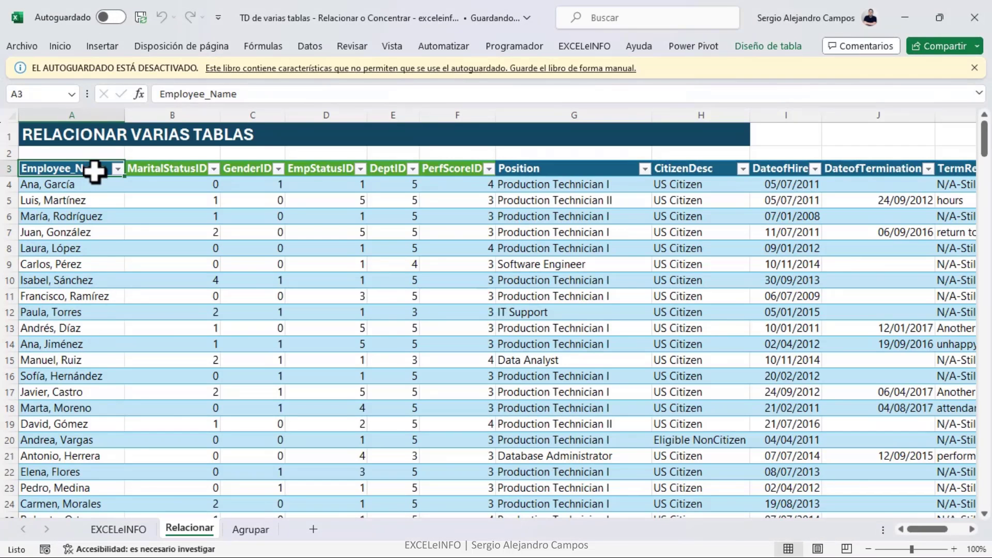
pyautogui.moveTo(95, 172); pyautogui.dragTo(455, 376)
pyautogui.click(245, 232)
pyautogui.hotkey('alt', 'Tab')
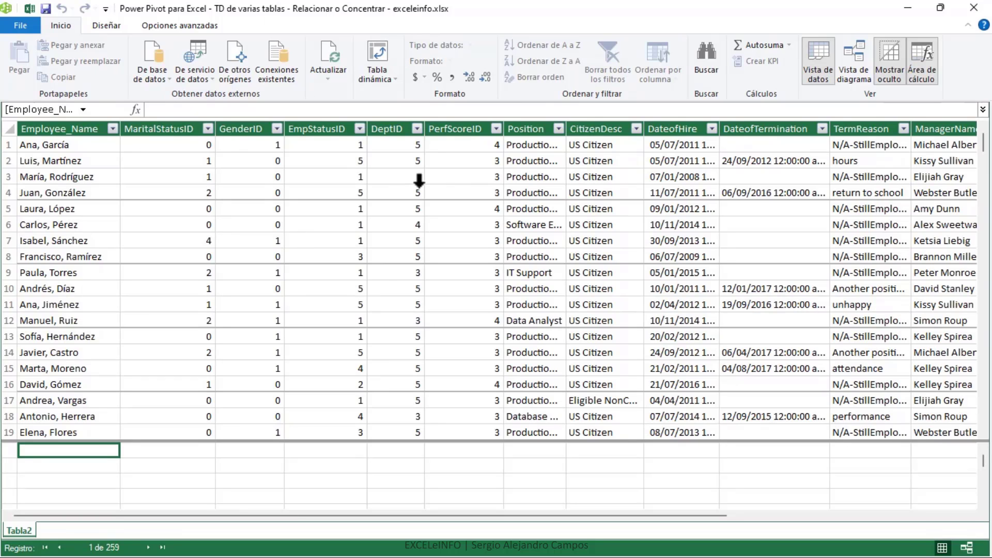
pyautogui.hotkey('alt', 'Tab')
pyautogui.hotkey('alt', 'Tab')
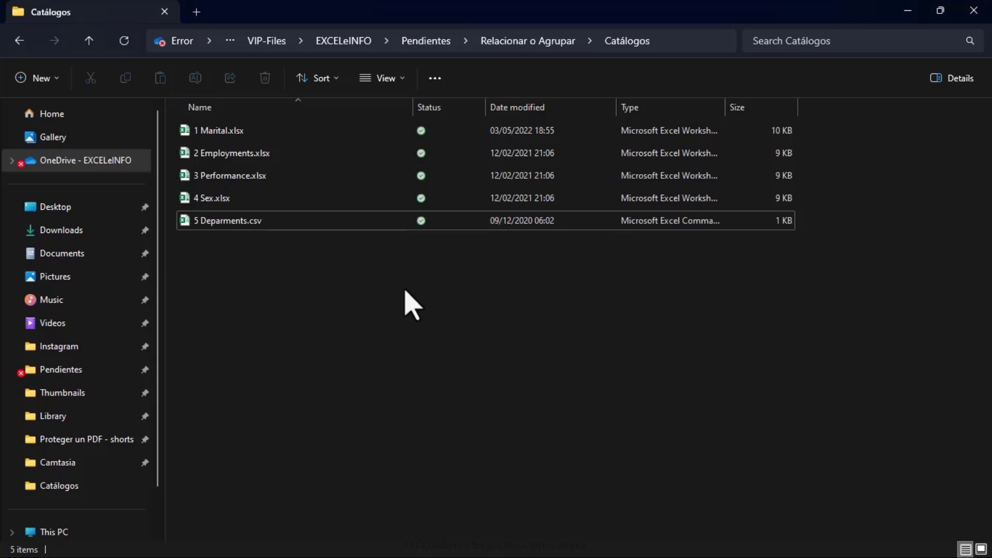
pyautogui.moveTo(405, 290); pyautogui.dragTo(254, 86)
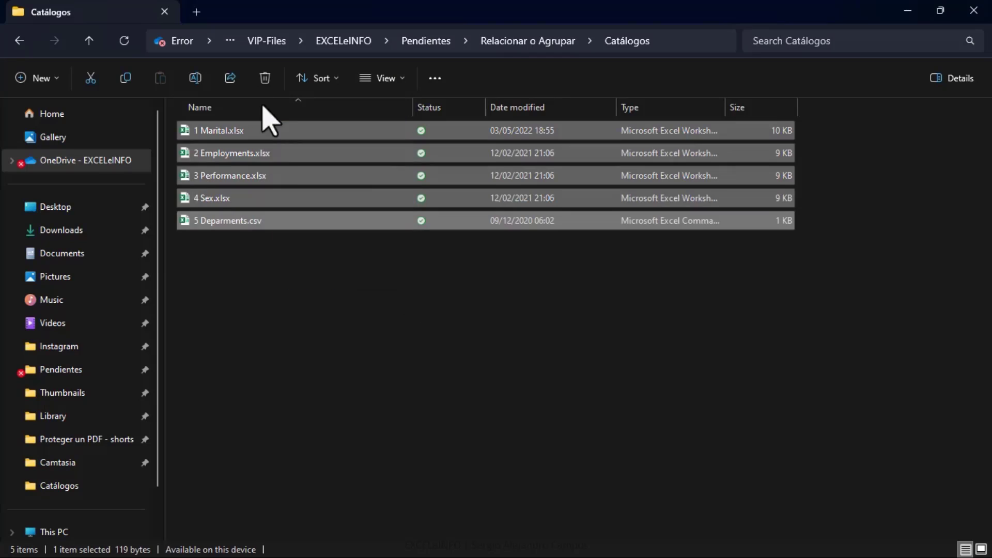
pyautogui.click(371, 432)
pyautogui.hotkey('alt', 'Tab')
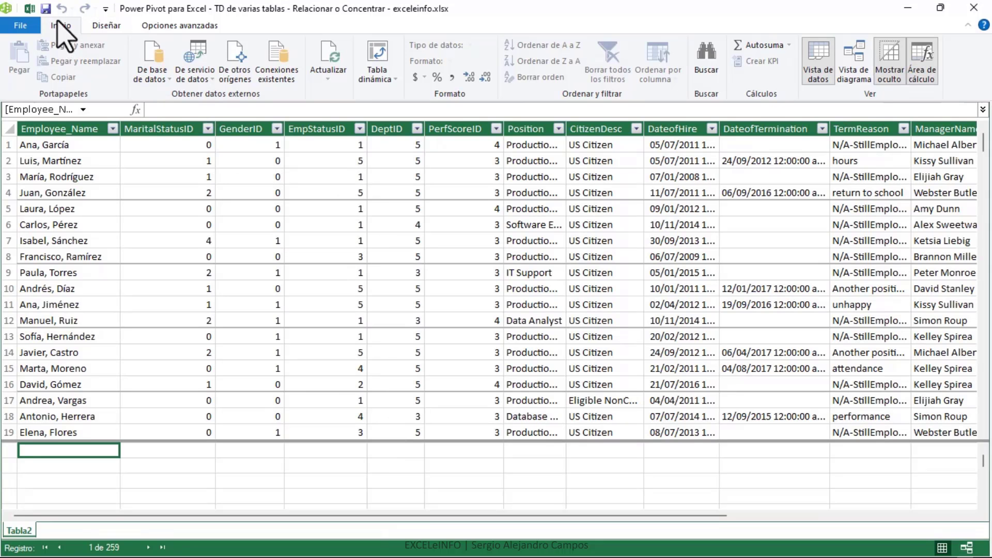
# Start importing external data from other sources into Power Pivot, with Archivo de Excel as the source type.
pyautogui.click(236, 65)
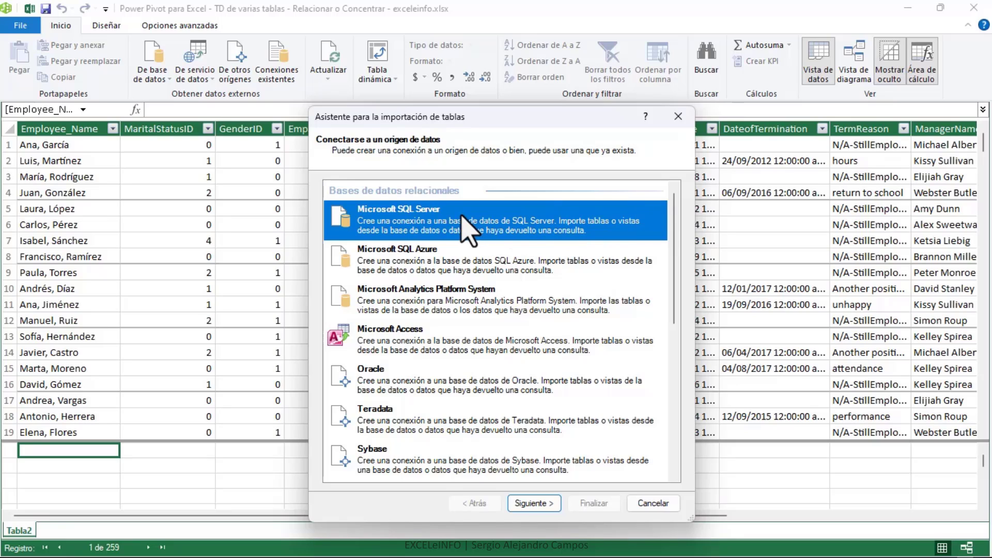
pyautogui.click(450, 252)
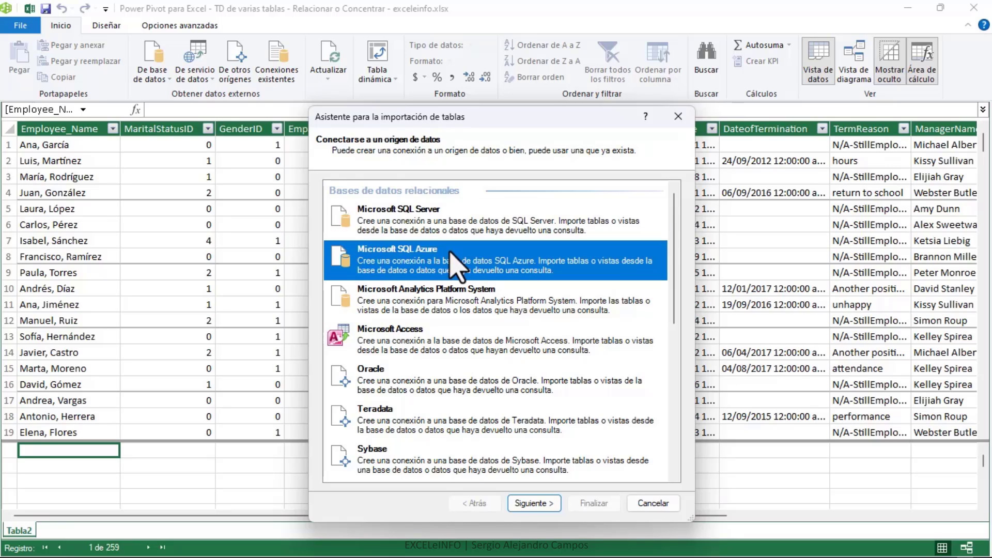
pyautogui.click(444, 328)
pyautogui.scroll(-5, 440, 382)
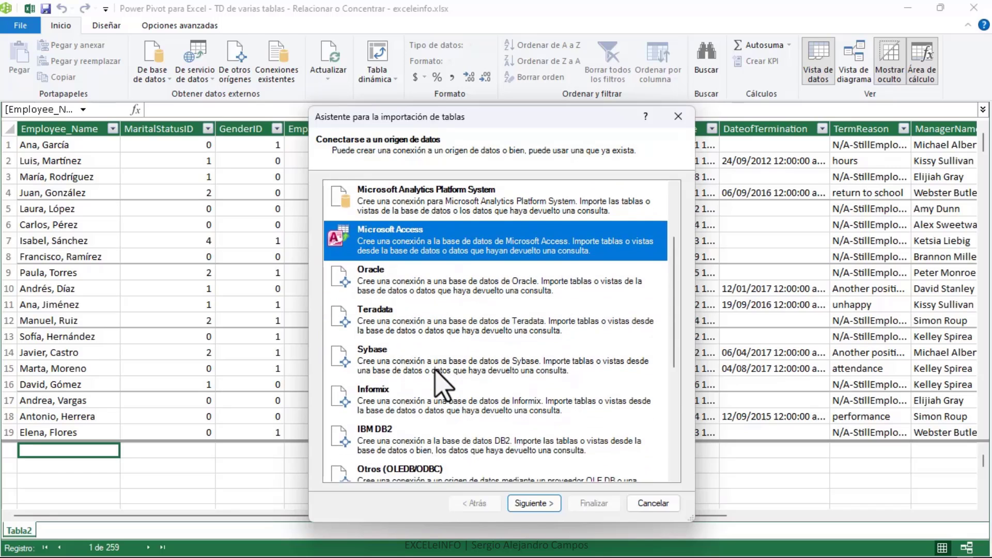
pyautogui.scroll(-4, 451, 319)
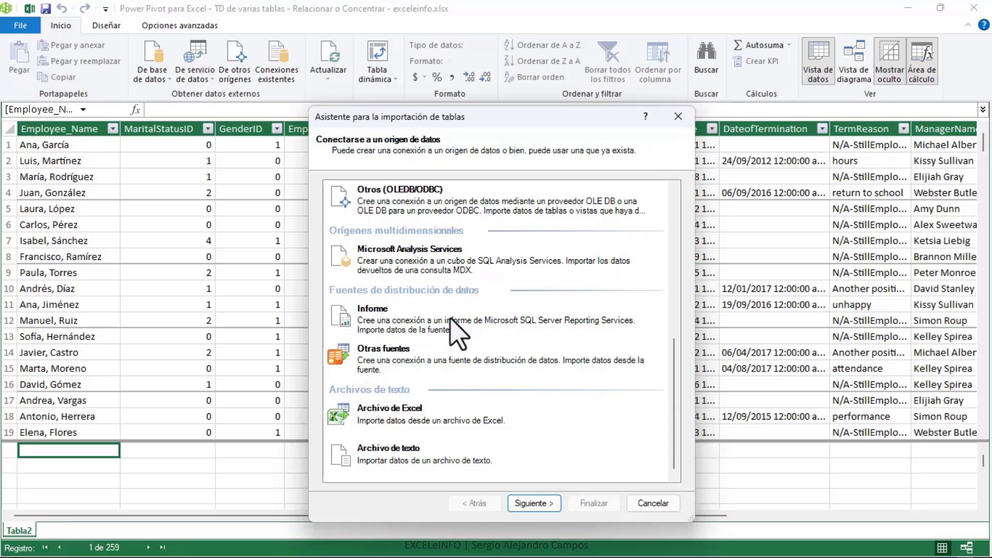
pyautogui.click(440, 405)
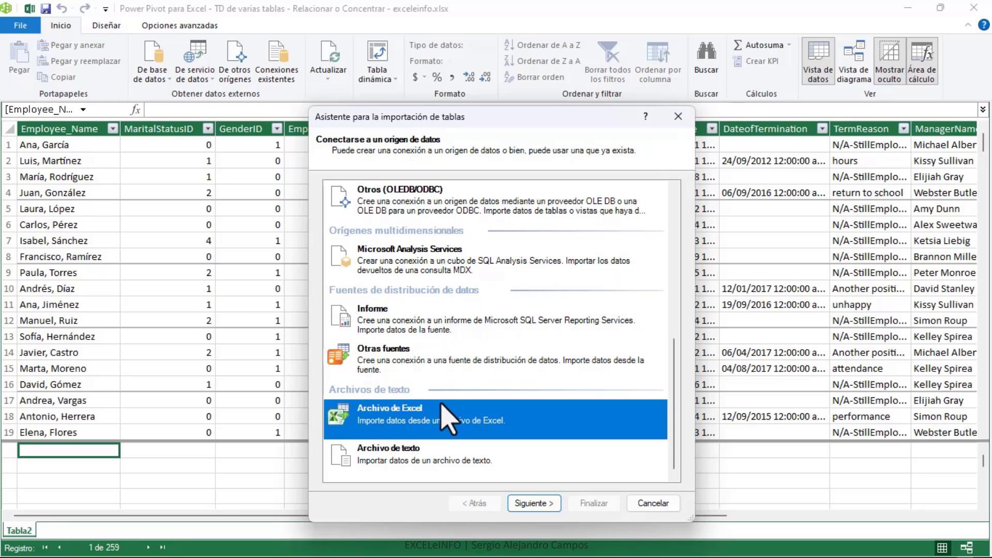
pyautogui.click(527, 504)
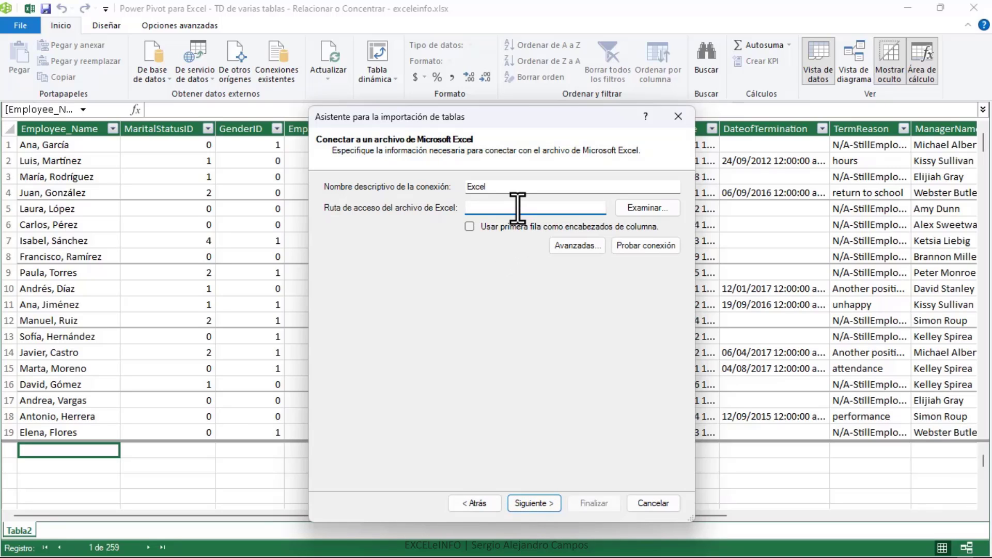
# Try to connect to 1 Marital.xlsx through its copied file path, using the first row as column headers.
pyautogui.hotkey('alt', 'Tab')
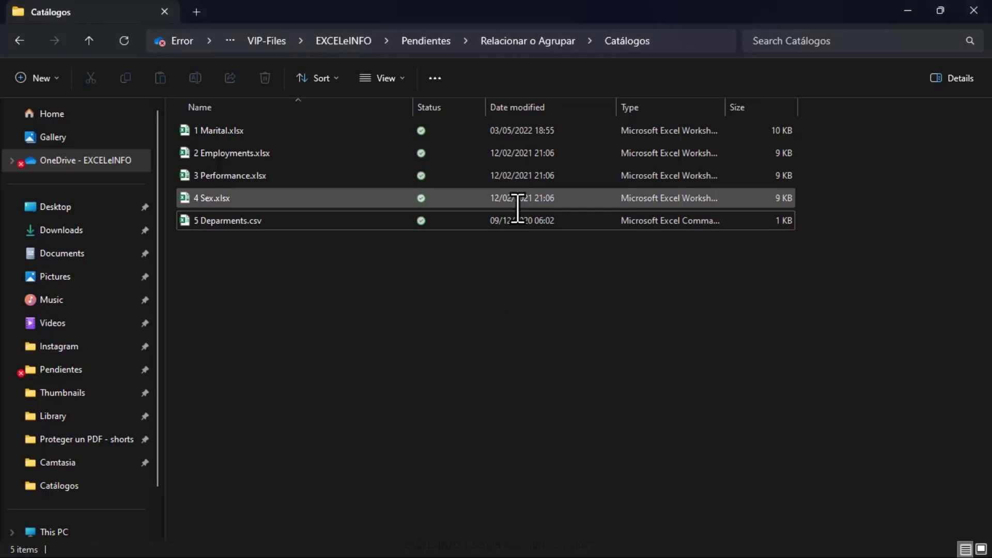
pyautogui.click(266, 135)
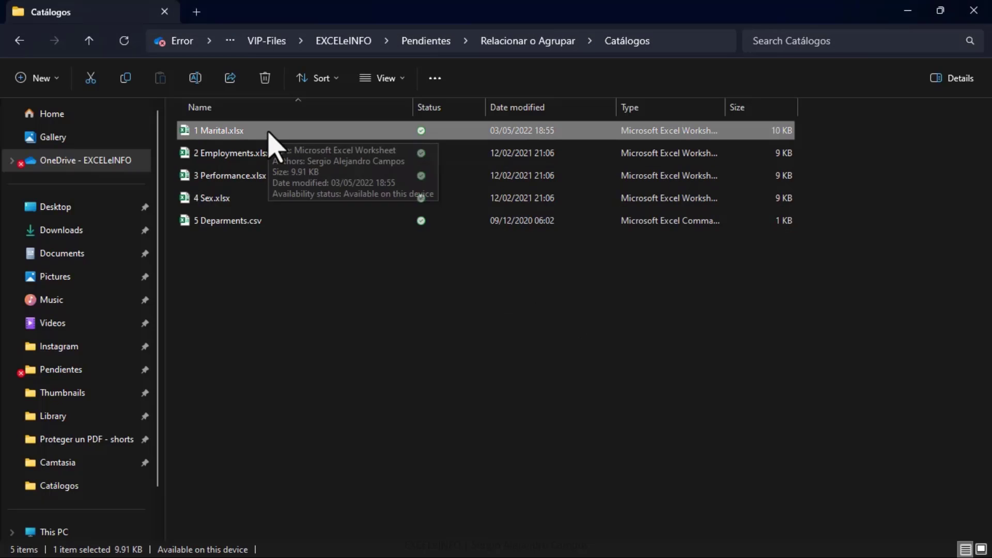
pyautogui.rightClick(268, 132)
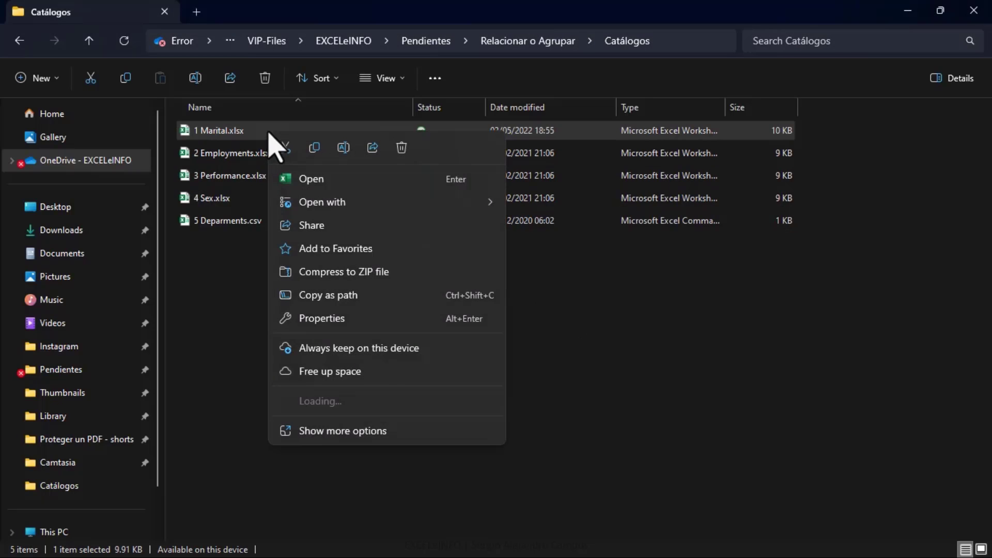
pyautogui.click(366, 299)
pyautogui.hotkey('alt', 'Tab')
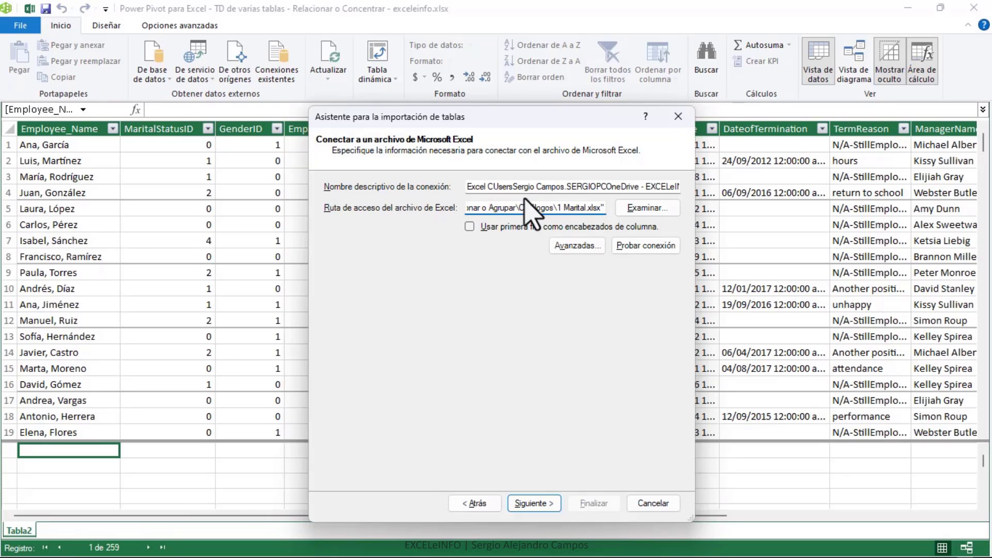
pyautogui.click(480, 228)
pyautogui.click(533, 502)
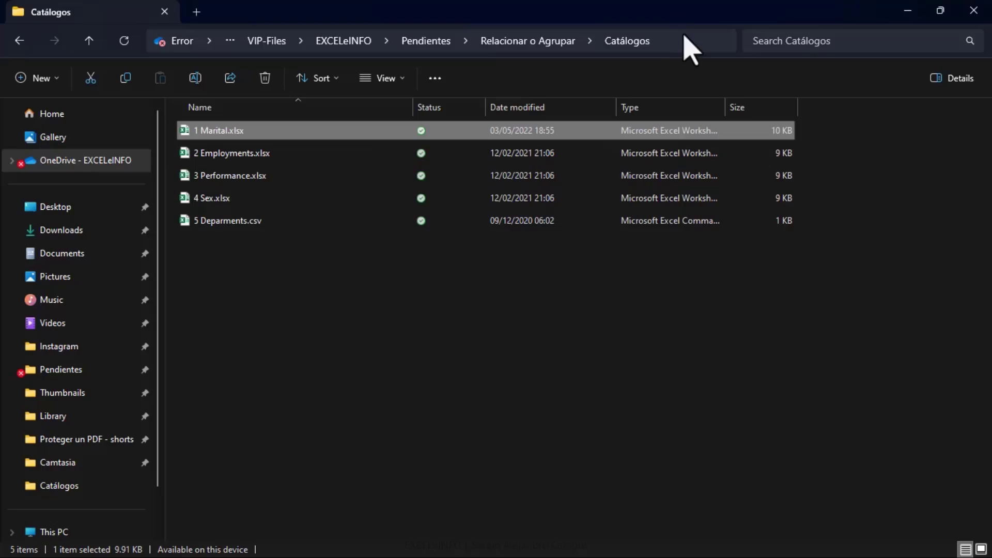
# Browse to the Catálogos folder through its copied path and choose 1 Marital.xlsx as the Excel file for the connection.
pyautogui.click(679, 43)
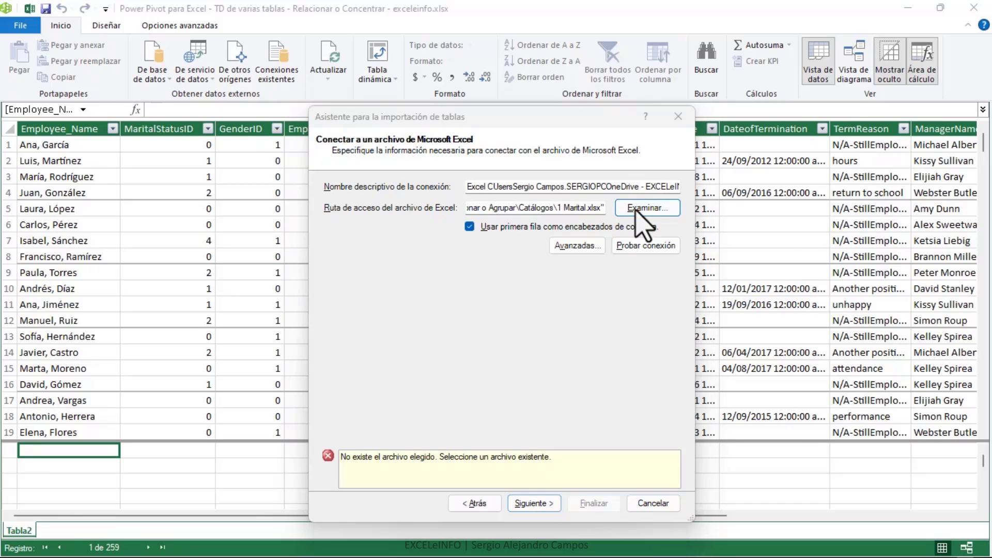
pyautogui.click(642, 210)
pyautogui.hotkey('ctrl', 'v')
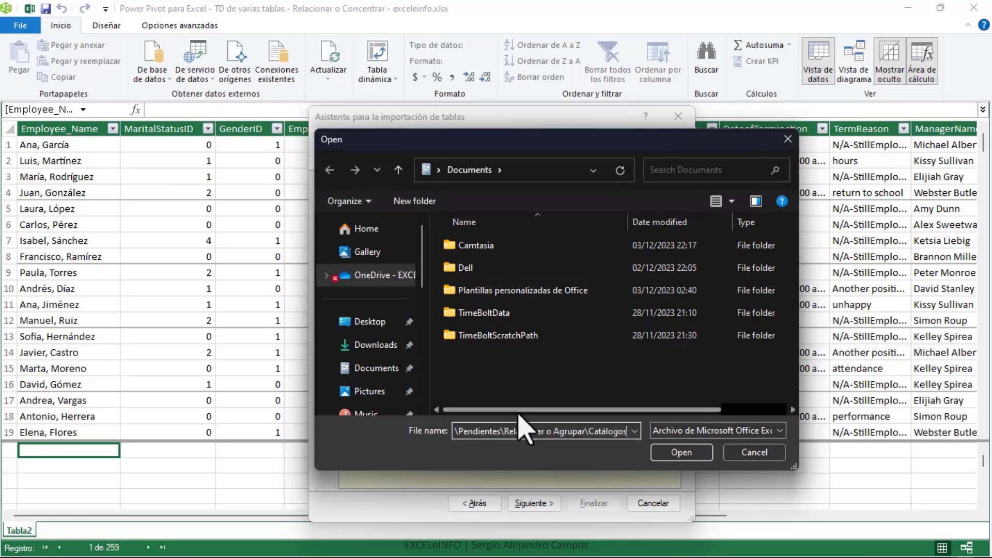
pyautogui.press('Return')
pyautogui.click(514, 249)
pyautogui.click(661, 449)
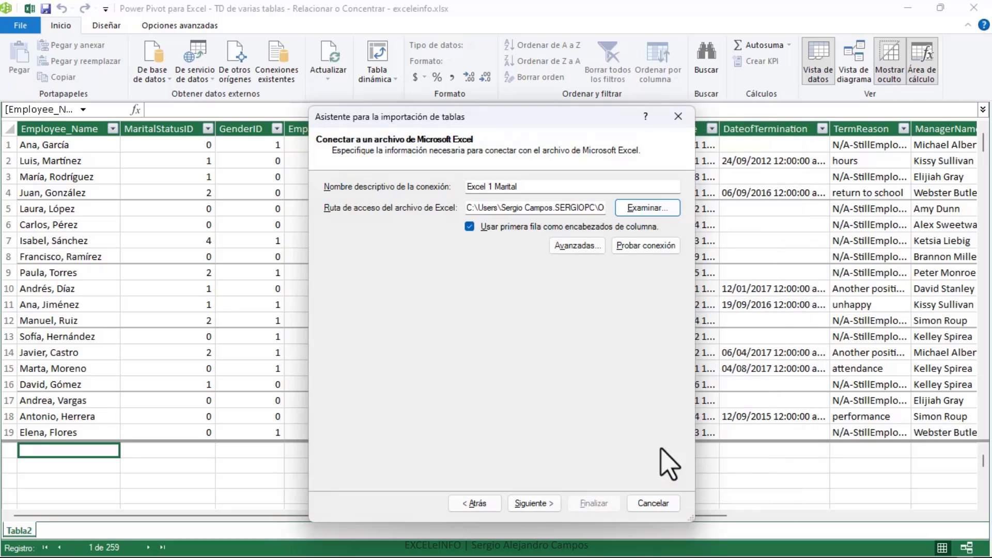
# Import the Marital$ source table into the data model under the name Marital and close the import wizard.
pyautogui.click(534, 503)
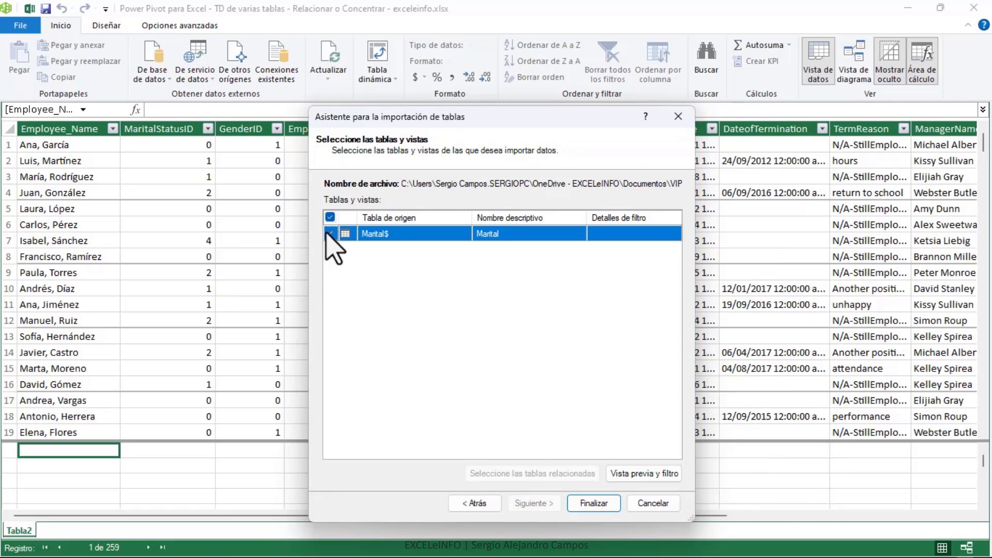
pyautogui.click(587, 502)
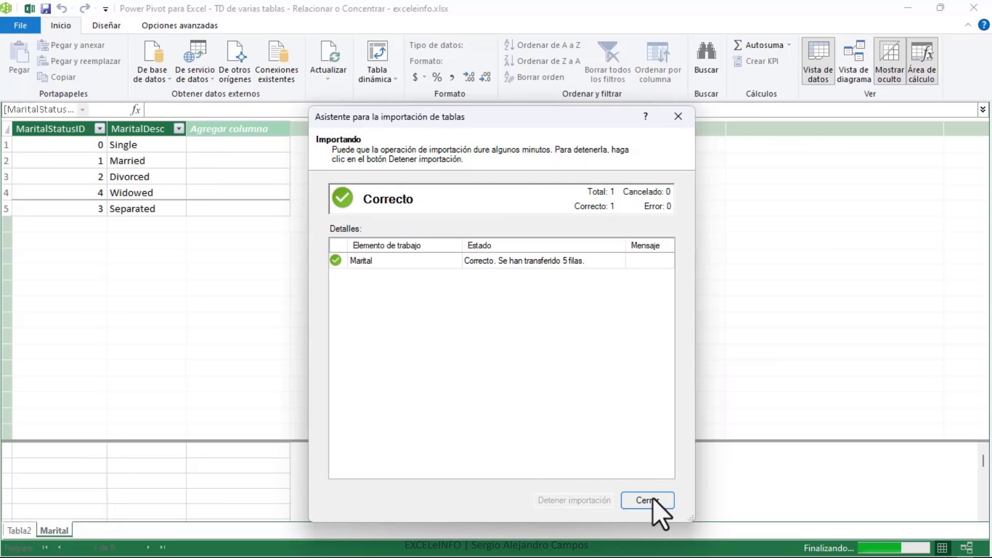
pyautogui.click(651, 500)
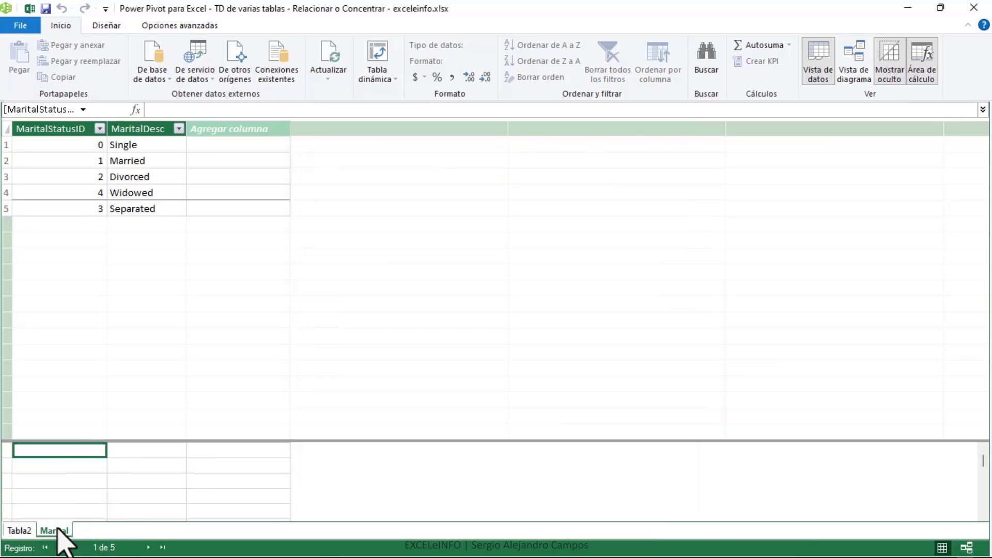
# Start another import from other sources into Power Pivot, with Archivo de Excel as the source type.
pyautogui.hotkey('alt', 'Tab')
pyautogui.hotkey('alt', 'Tab')
pyautogui.hotkey('alt', 'Tab')
pyautogui.moveTo(366, 268); pyautogui.dragTo(274, 154)
pyautogui.hotkey('alt', 'Tab')
pyautogui.click(237, 74)
pyautogui.scroll(-10, 475, 253)
pyautogui.click(421, 413)
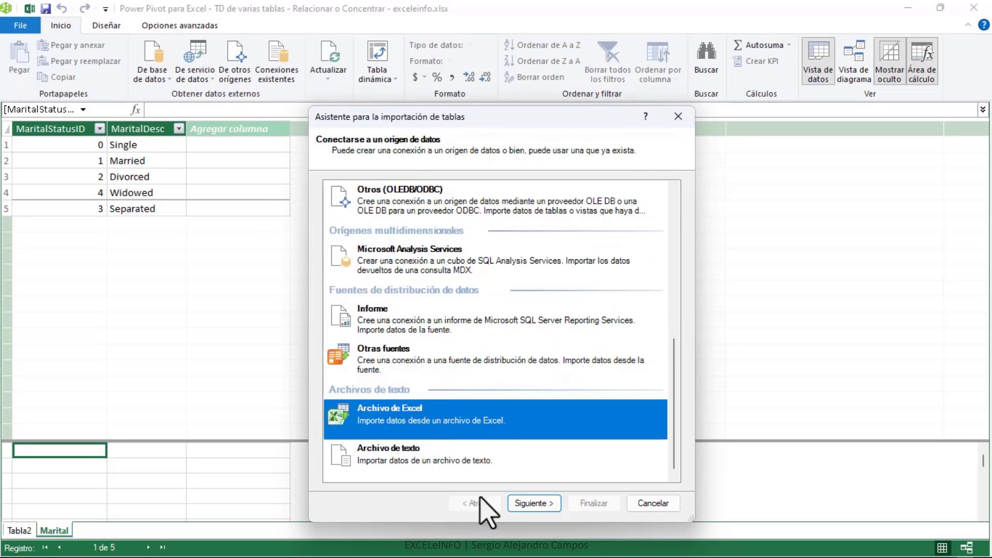
# Connect to 2 Employments.xlsx with the first row as column headers and import its Hoja1$ table under the name Hoja1.
pyautogui.click(532, 502)
pyautogui.click(648, 207)
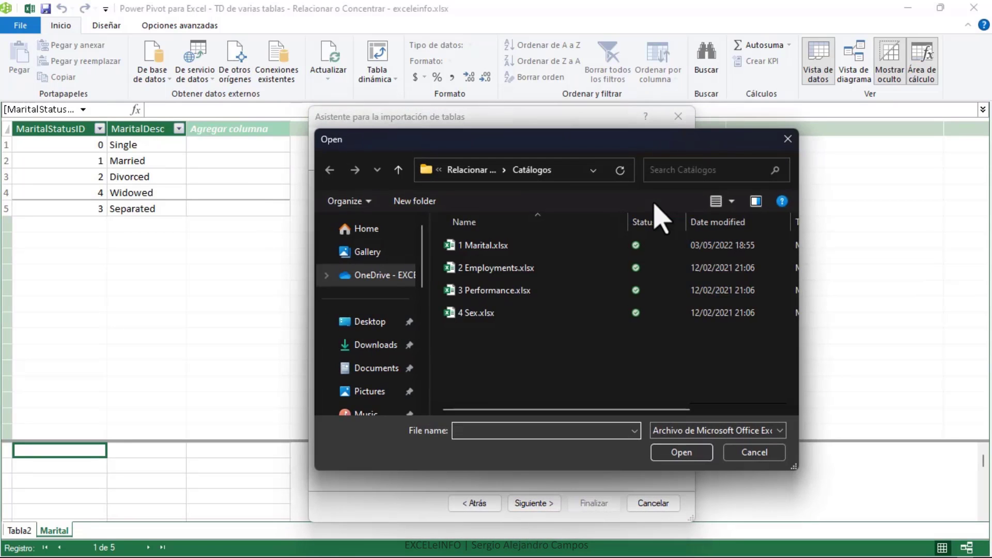
pyautogui.click(508, 268)
pyautogui.click(681, 452)
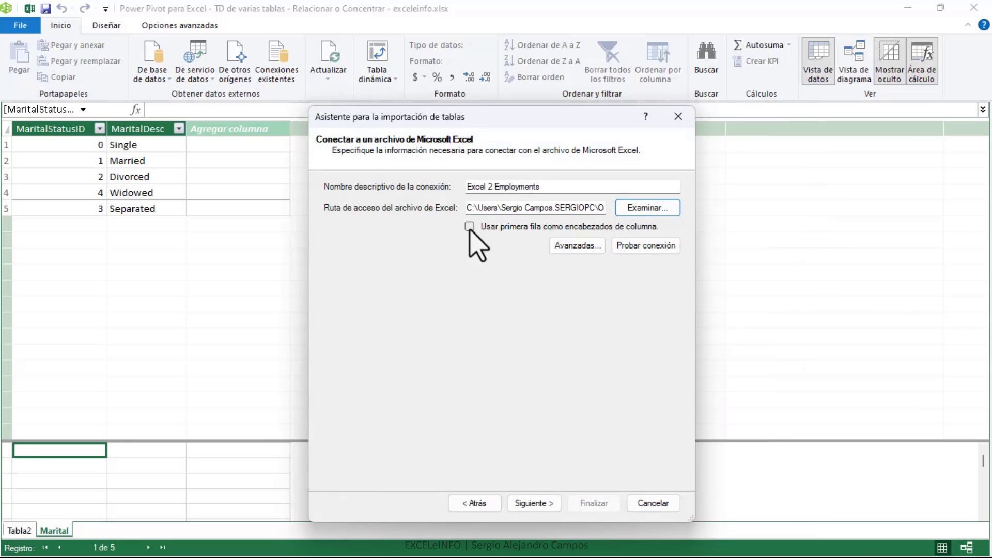
pyautogui.click(543, 505)
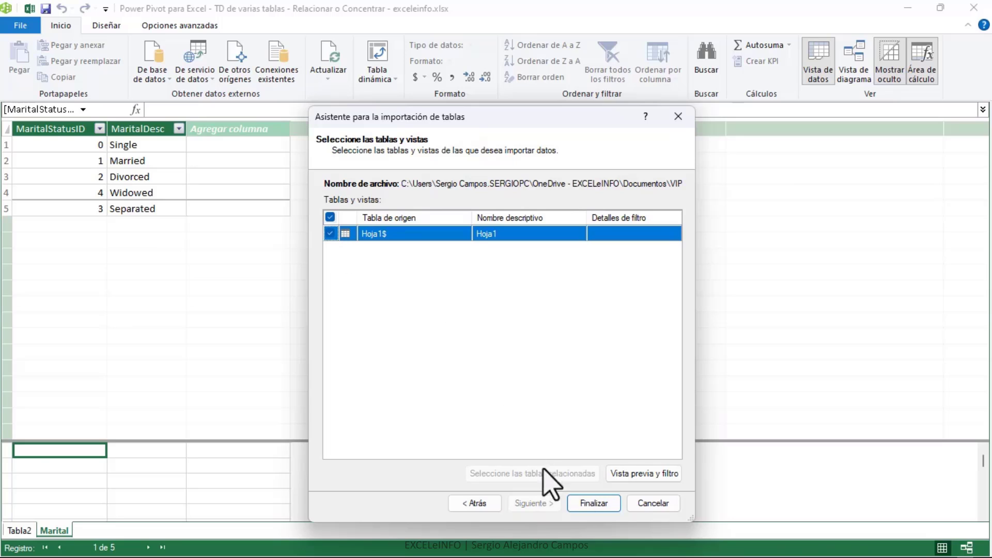
pyautogui.click(590, 504)
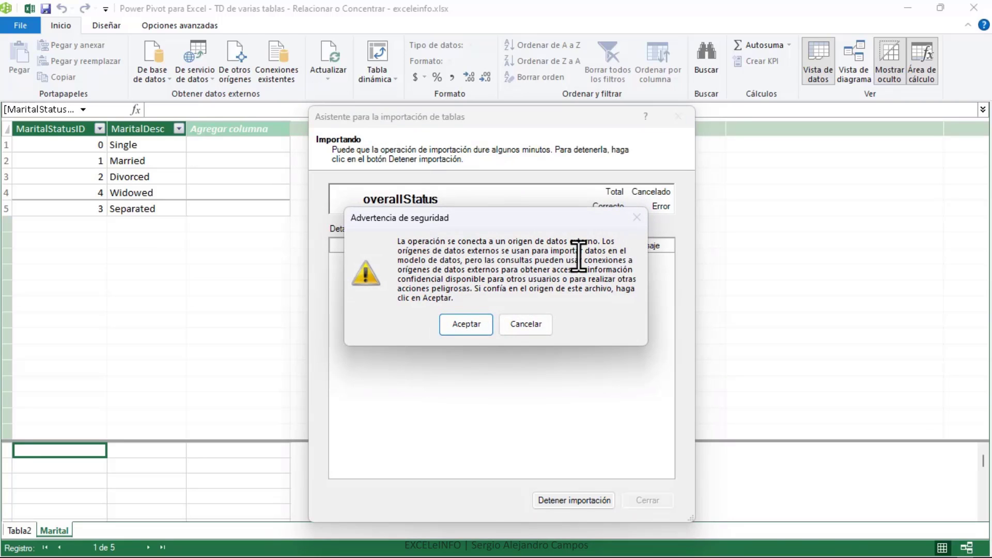
pyautogui.click(480, 328)
pyautogui.click(645, 502)
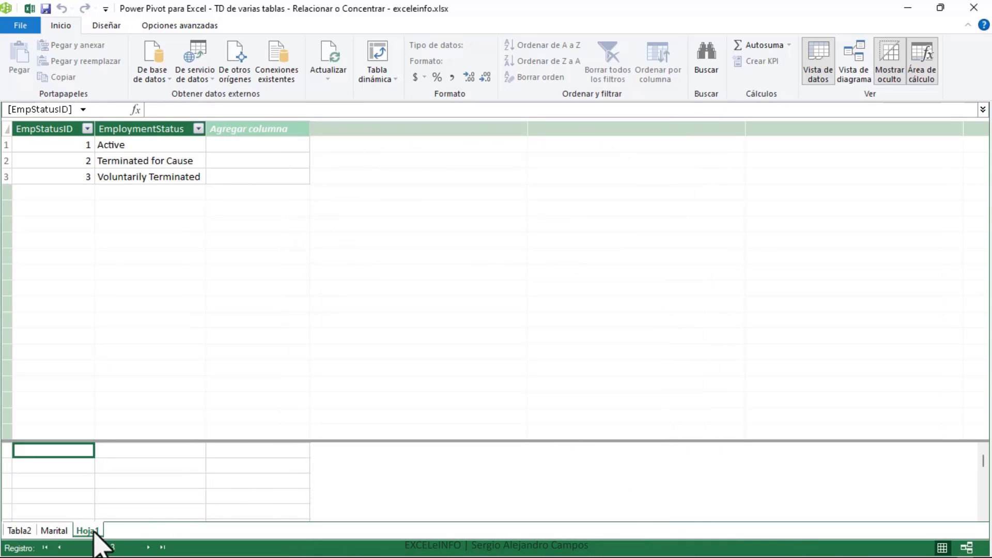
# Import the Hoja1$ table of 3 Performance.xlsx as an Excel source under the name Hoja11, using the first row as column headers.
pyautogui.click(249, 72)
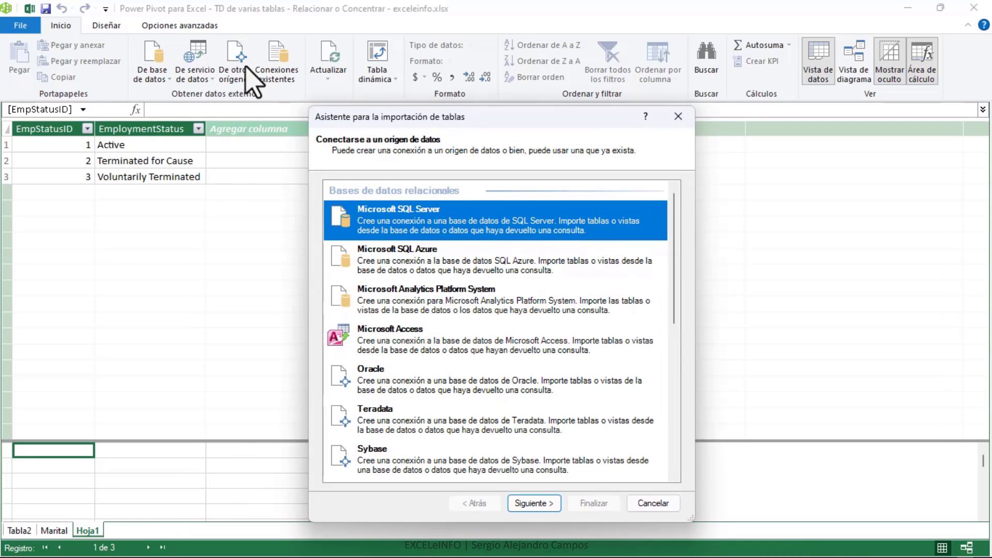
pyautogui.scroll(-10, 451, 230)
pyautogui.click(454, 417)
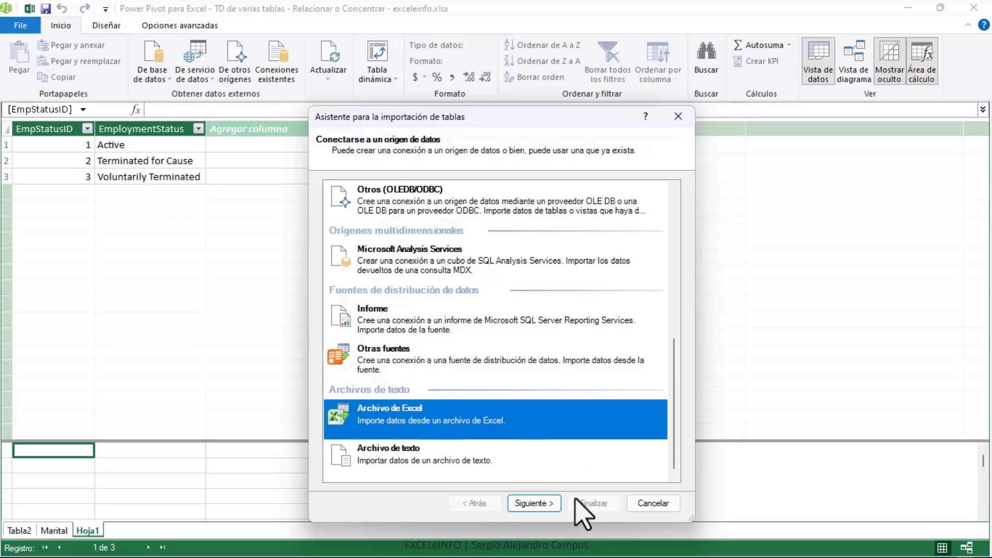
pyautogui.click(534, 502)
pyautogui.click(644, 208)
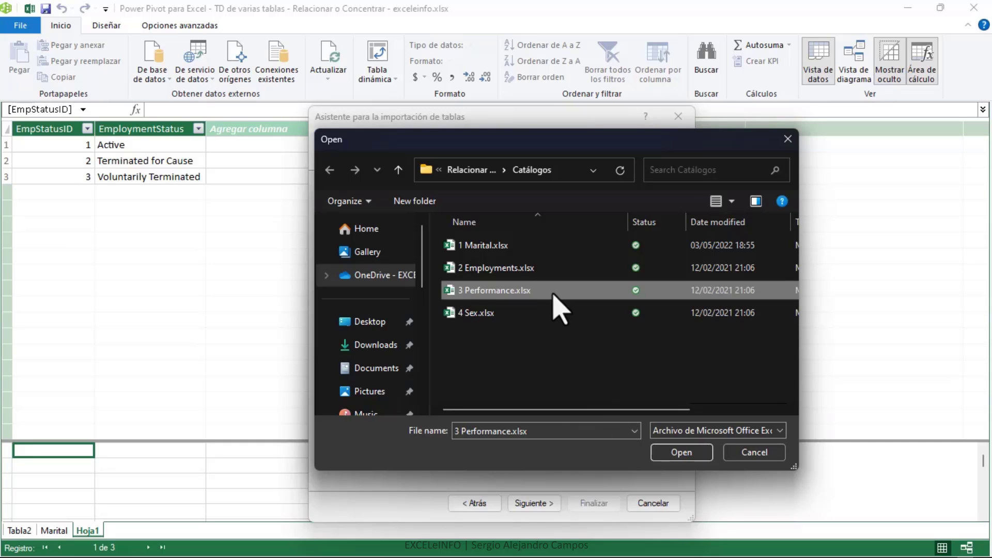
pyautogui.click(671, 454)
pyautogui.click(469, 226)
pyautogui.click(538, 504)
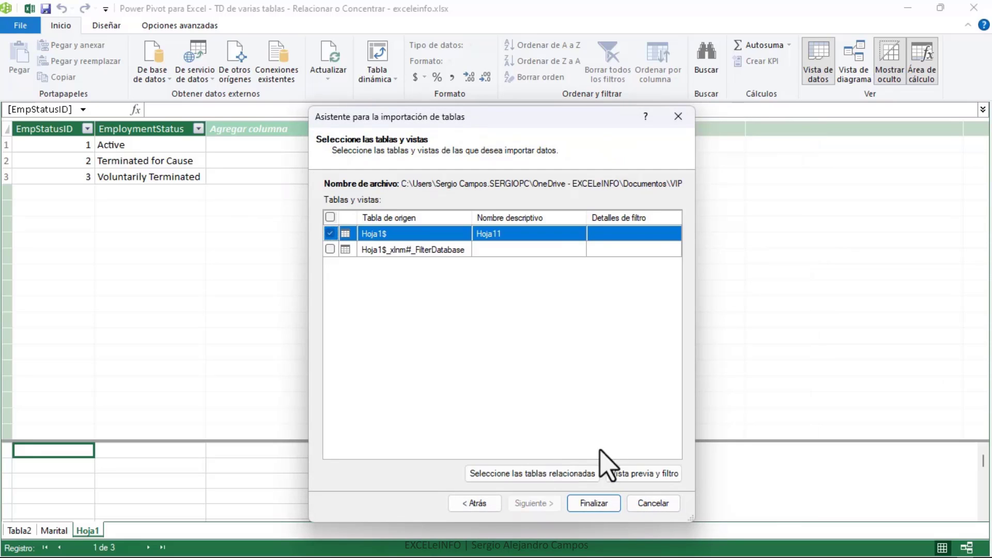
pyautogui.click(594, 502)
pyautogui.click(650, 504)
# Import the 4 Sex.xlsx catalog as an Excel source into the data model, using the first row as column headers.
pyautogui.click(228, 75)
pyautogui.scroll(-10, 424, 230)
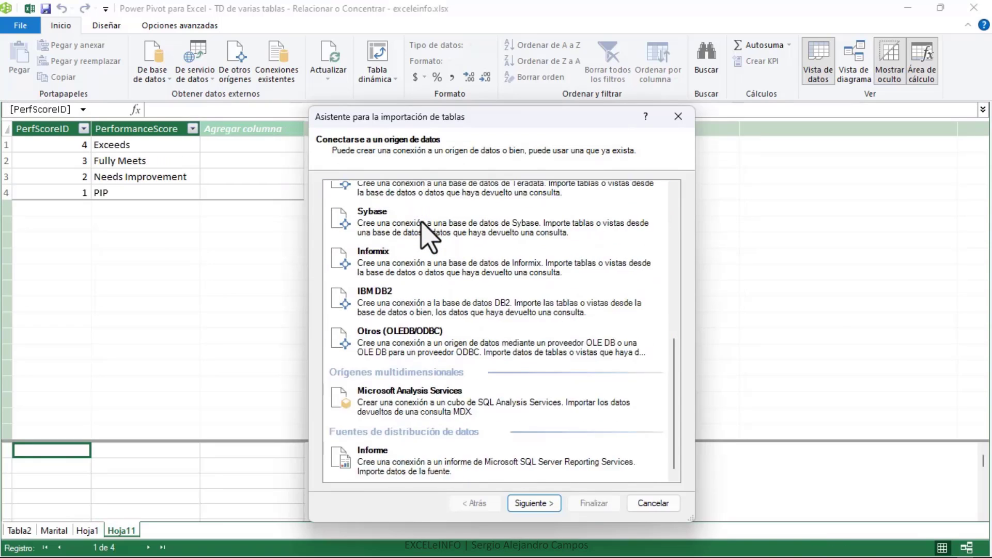
pyautogui.click(442, 431)
pyautogui.click(559, 502)
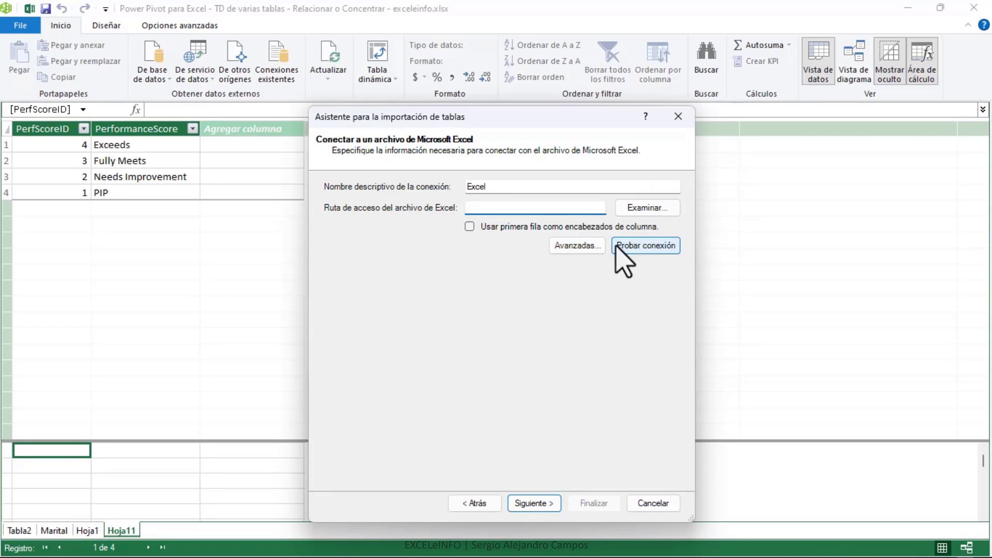
pyautogui.click(642, 209)
pyautogui.click(530, 315)
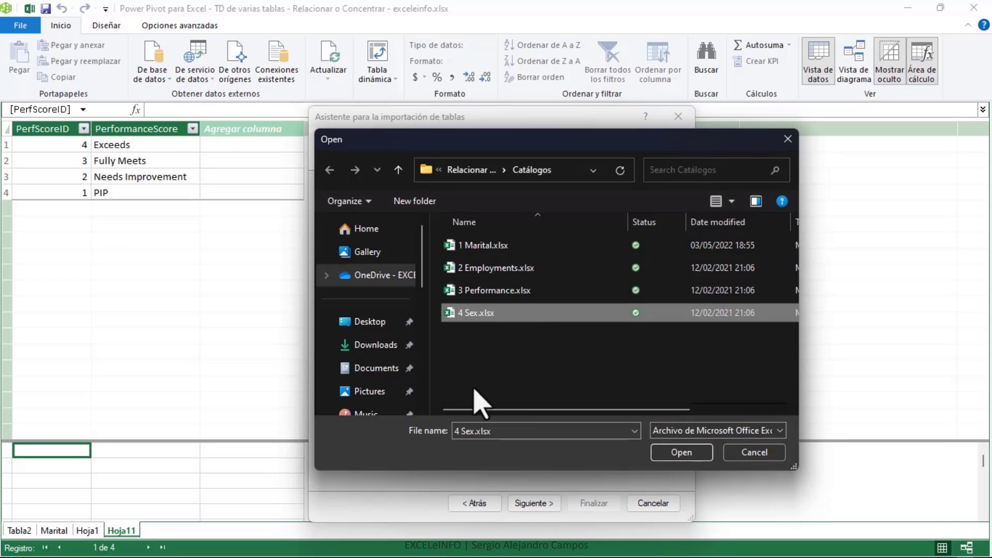
pyautogui.click(685, 455)
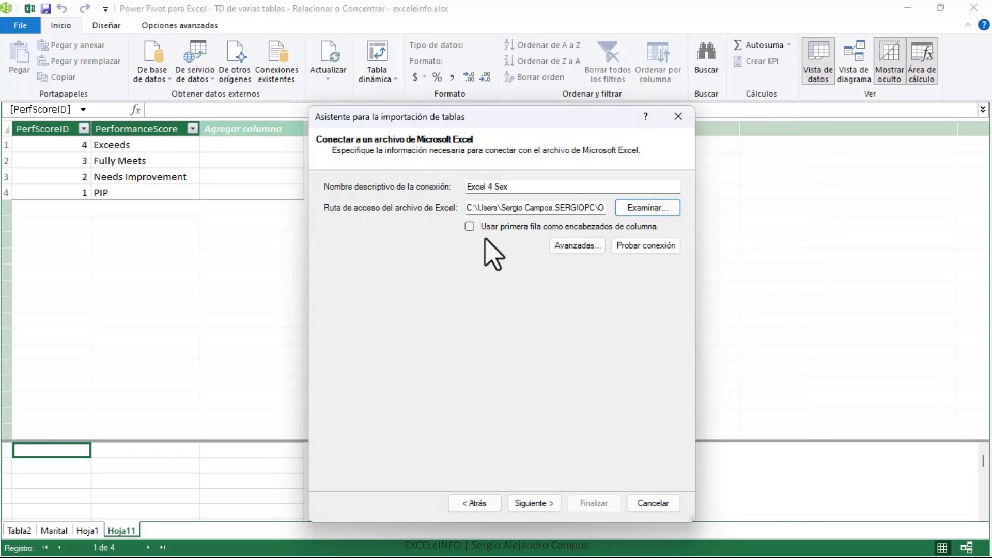
pyautogui.click(532, 502)
pyautogui.click(592, 502)
# Import 5 Deparments.csv from the Catálogos folder as a text file, using the first row as column headers.
pyautogui.click(236, 72)
pyautogui.scroll(-8, 405, 228)
pyautogui.click(437, 463)
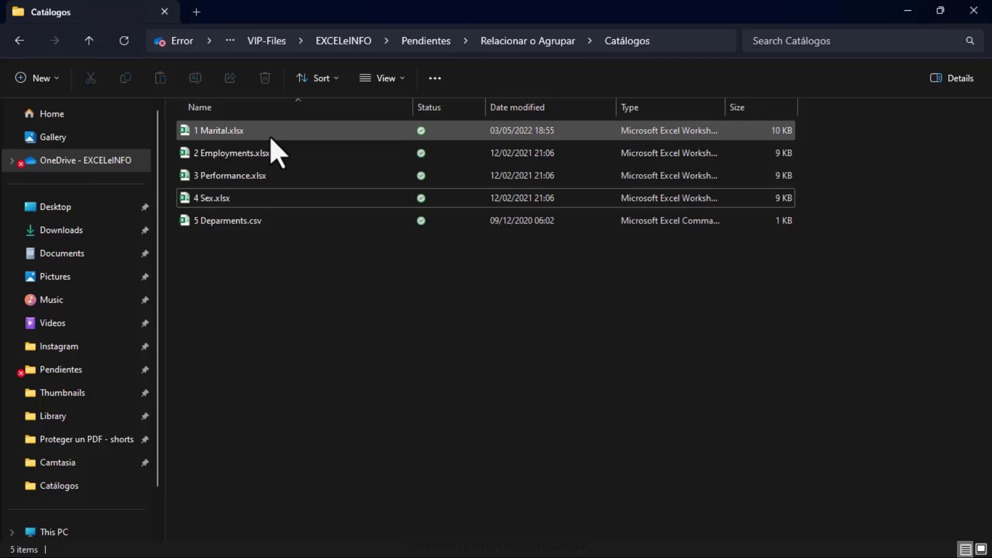
pyautogui.click(272, 135)
pyautogui.keyDown('shift'); pyautogui.click(271, 198); pyautogui.keyUp('shift')
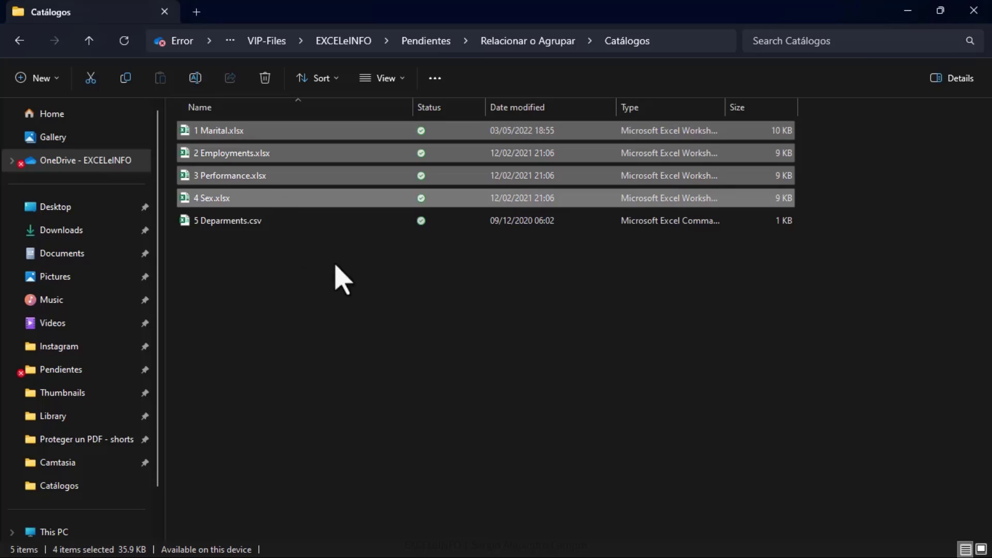
pyautogui.click(305, 225)
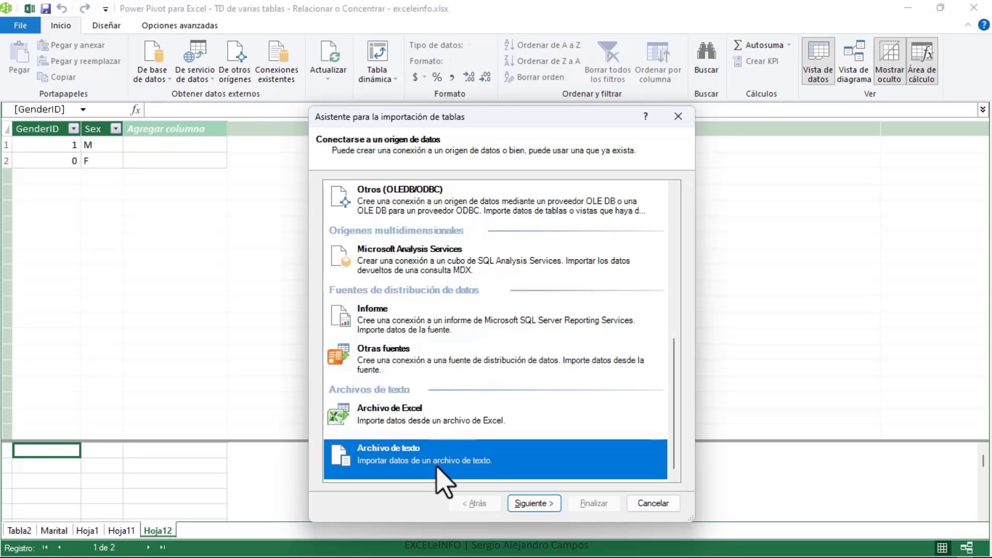
pyautogui.click(537, 503)
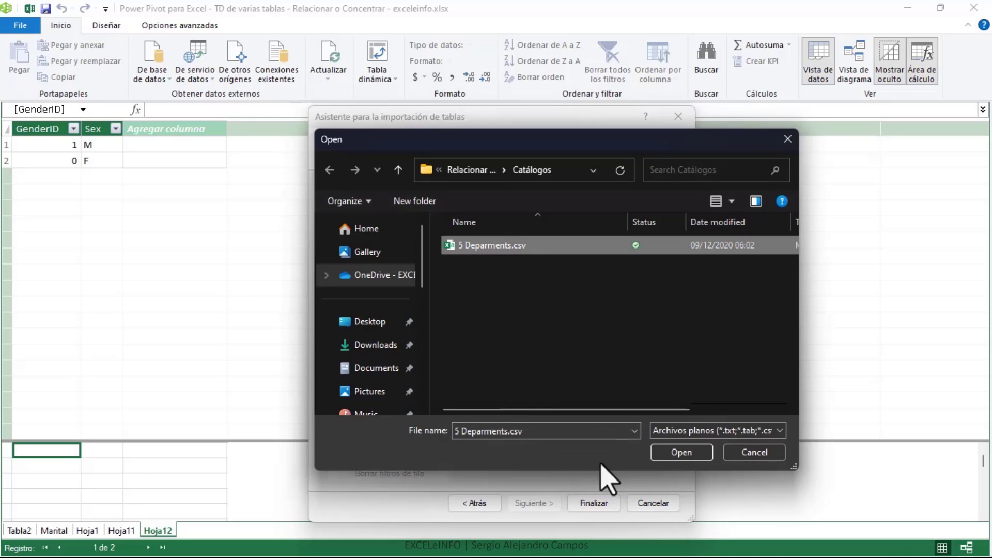
pyautogui.click(674, 453)
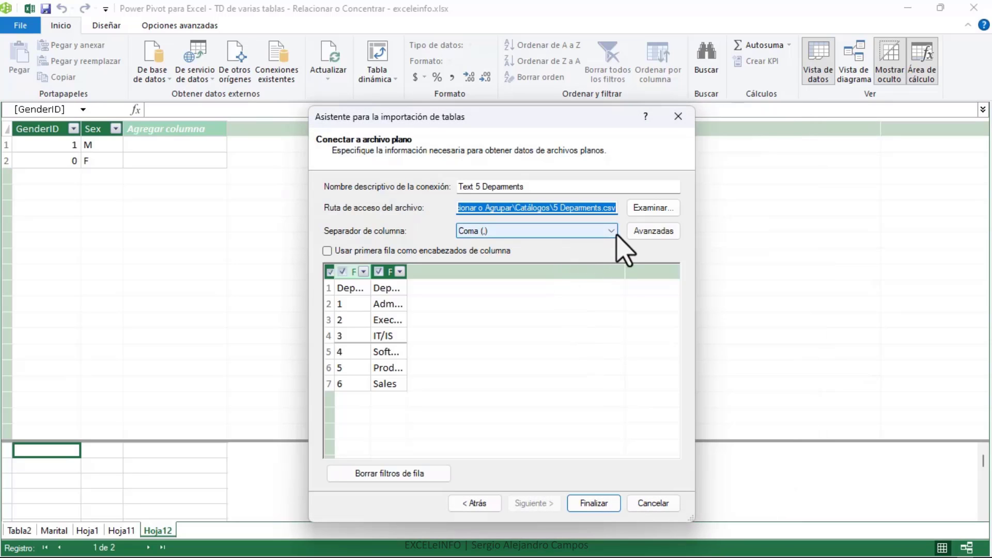
pyautogui.click(354, 250)
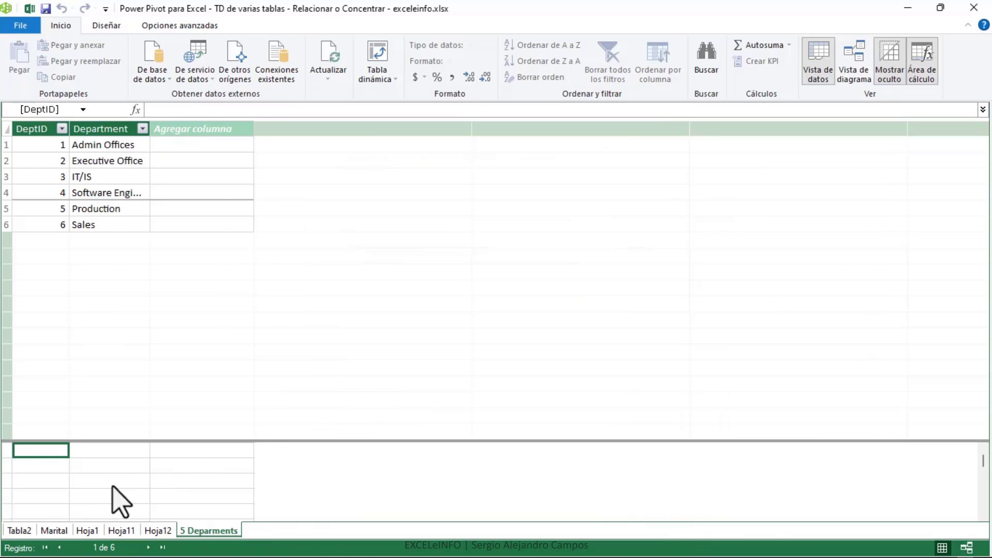
# Review the employee records in Tabla2 and the contents of each imported catalog table in the data model.
pyautogui.click(19, 530)
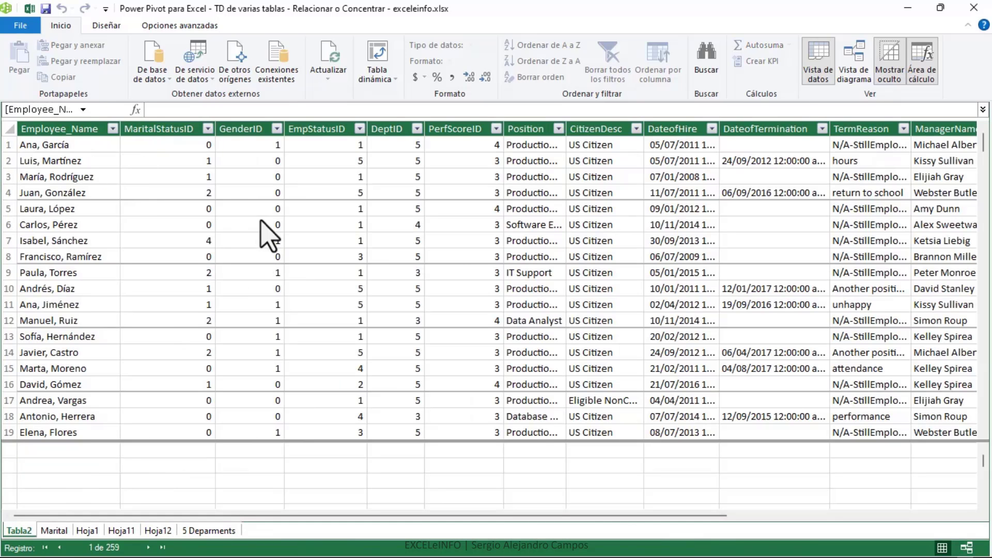
pyautogui.hotkey('alt', 'Tab')
pyautogui.press('Tab')
pyautogui.hotkey('alt', 'Tab')
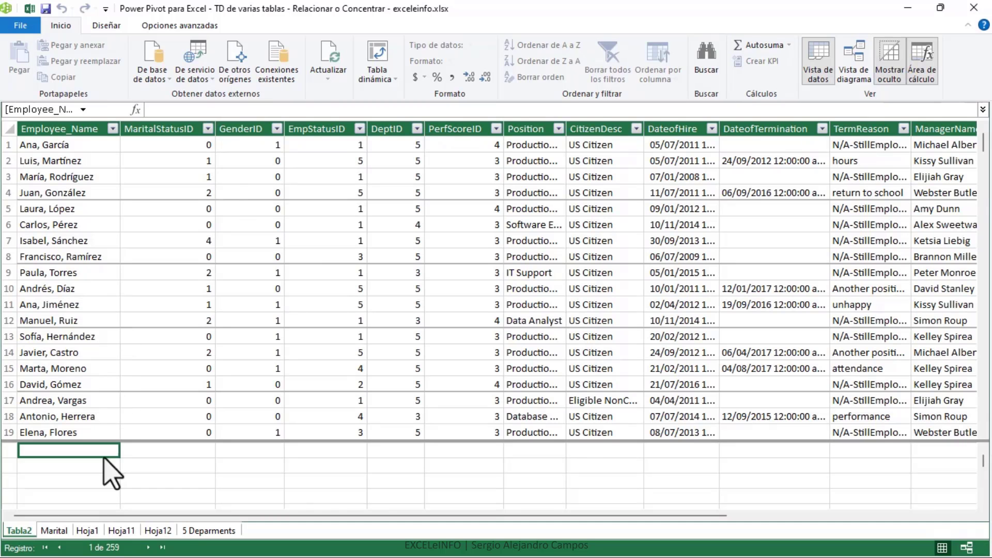
pyautogui.click(61, 531)
pyautogui.click(87, 530)
pyautogui.click(121, 530)
pyautogui.click(158, 531)
pyautogui.click(209, 531)
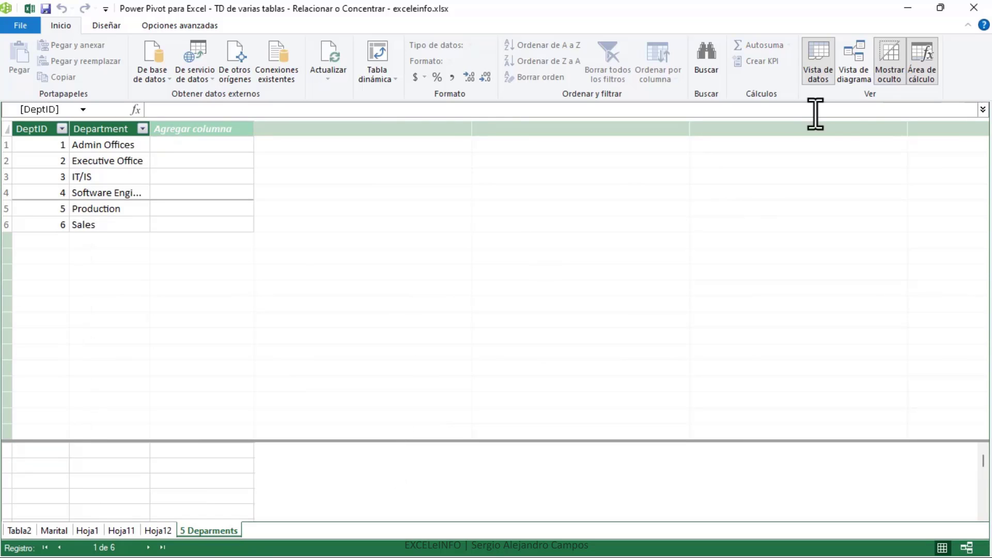
# Show the data model as a diagram and bring the Hoja11, Hoja12 and 5 Deparments tables closer to the others.
pyautogui.click(854, 78)
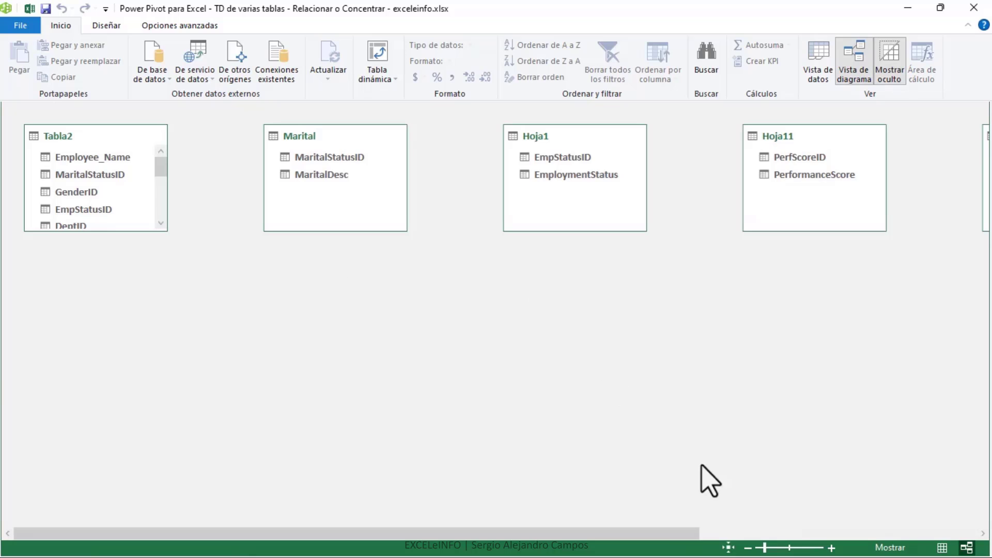
pyautogui.moveTo(673, 531); pyautogui.dragTo(976, 529)
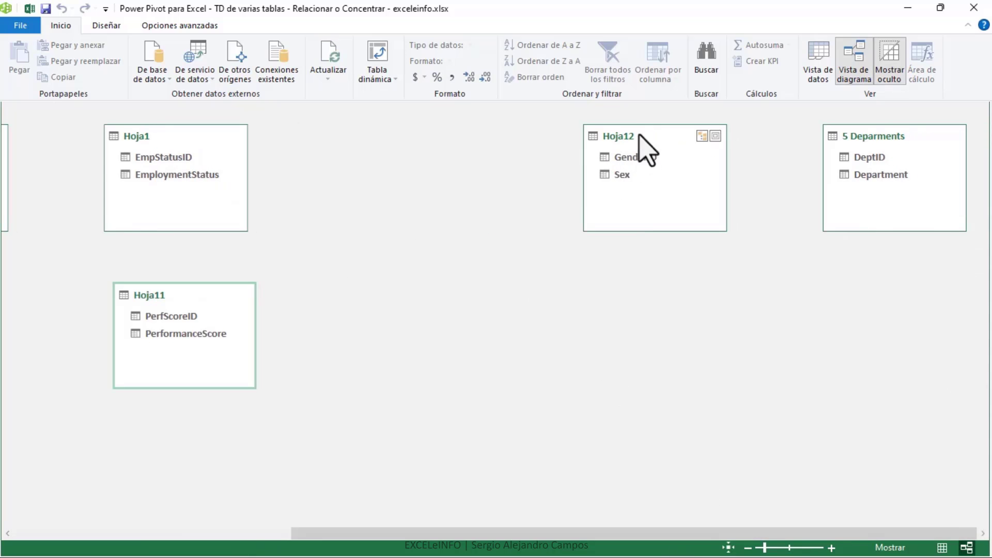
pyautogui.moveTo(631, 125); pyautogui.dragTo(373, 227)
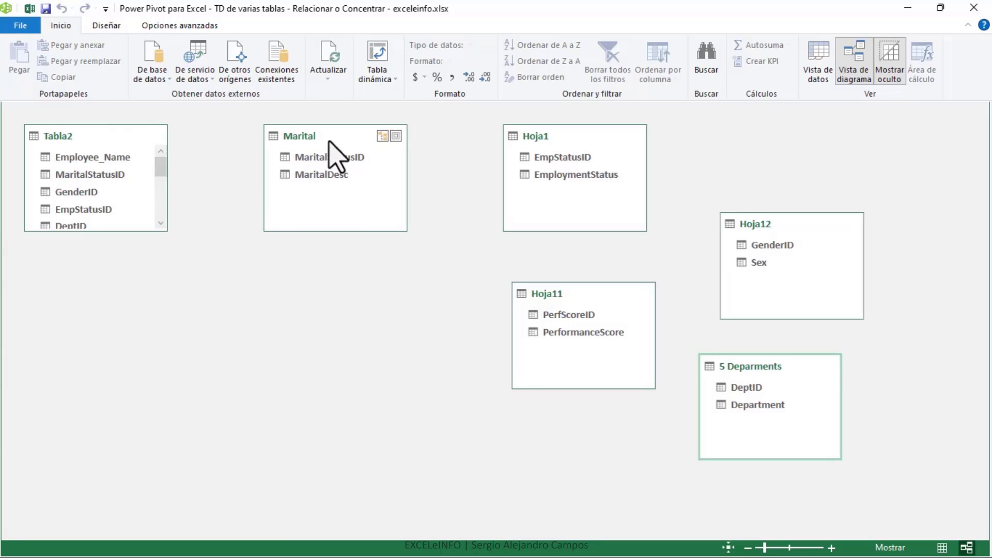
# Place Marital to the left of Tabla2 in the diagram and lengthen Tabla2 so that all its fields fit.
pyautogui.moveTo(336, 152); pyautogui.dragTo(25, 242)
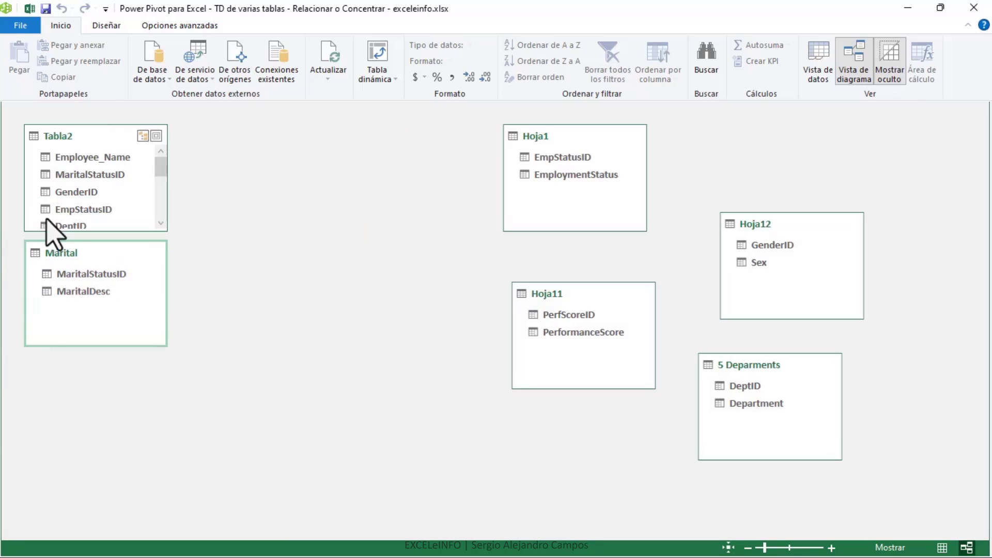
pyautogui.moveTo(96, 140); pyautogui.dragTo(325, 148)
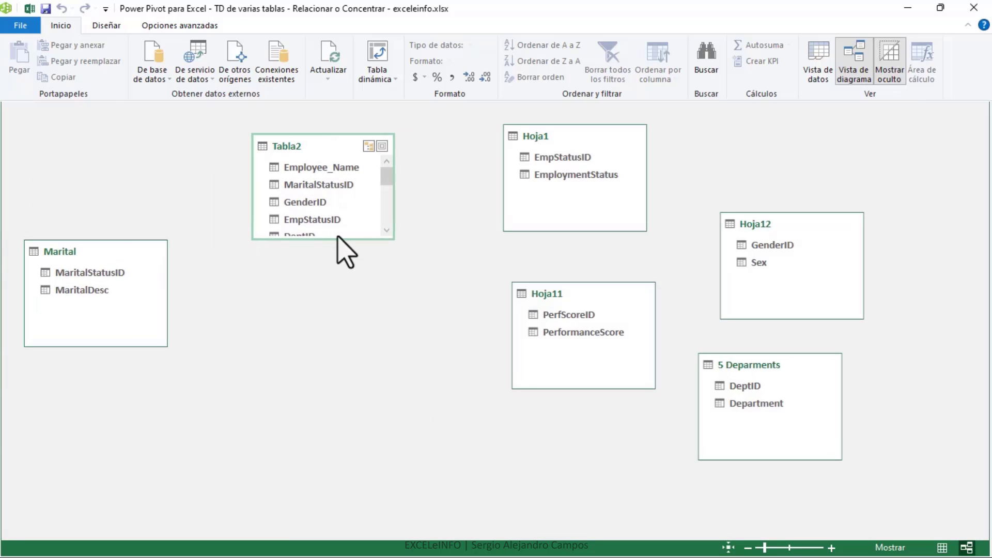
pyautogui.moveTo(341, 239); pyautogui.dragTo(338, 478)
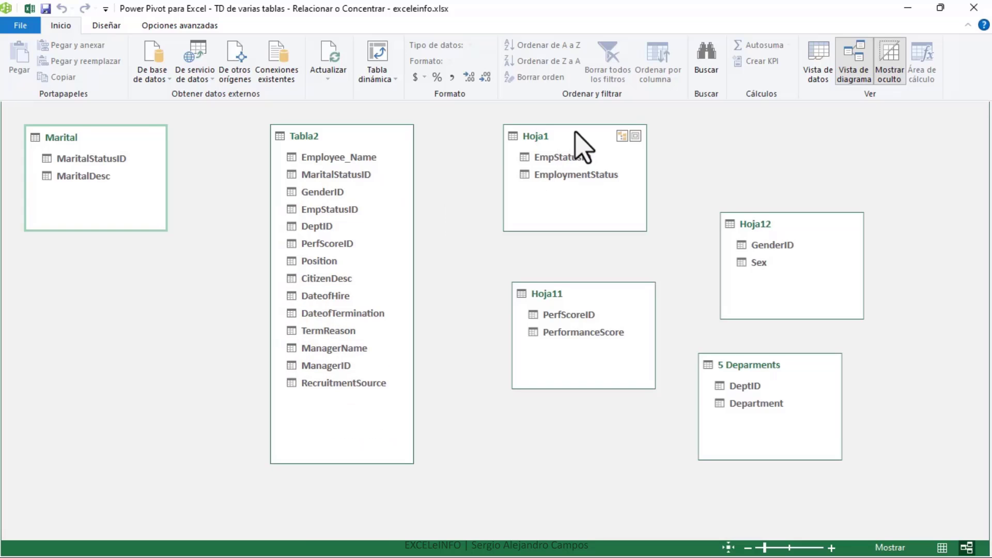
# Place Hoja1 below Marital and stack Hoja11, Hoja12 and 5 Deparments in a column to the right of Tabla2.
pyautogui.moveTo(577, 133); pyautogui.dragTo(104, 297)
pyautogui.moveTo(588, 302); pyautogui.dragTo(558, 146)
pyautogui.moveTo(819, 228); pyautogui.dragTo(581, 263)
pyautogui.moveTo(793, 387); pyautogui.dragTo(574, 406)
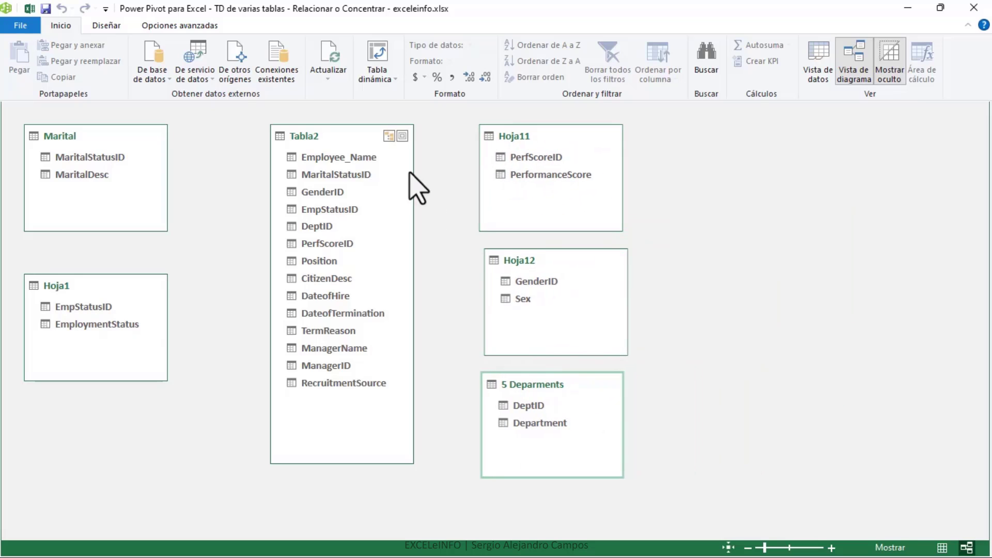
# Switch to the Excel workbook and examine the employee name, Position, CitizenDesc and DateofHire columns on the Relacionar sheet.
pyautogui.click(336, 135)
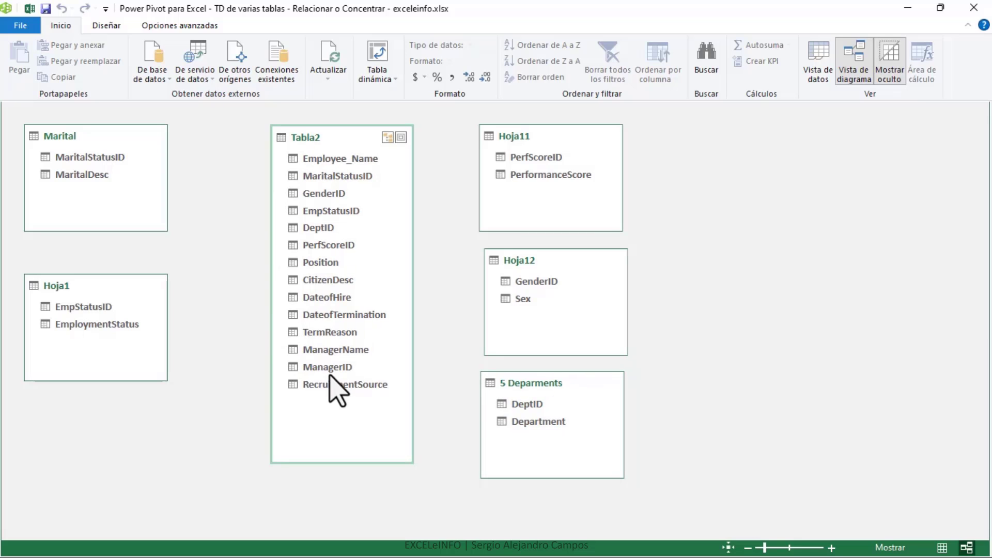
pyautogui.hotkey('alt', 'Tab')
pyautogui.click(144, 263)
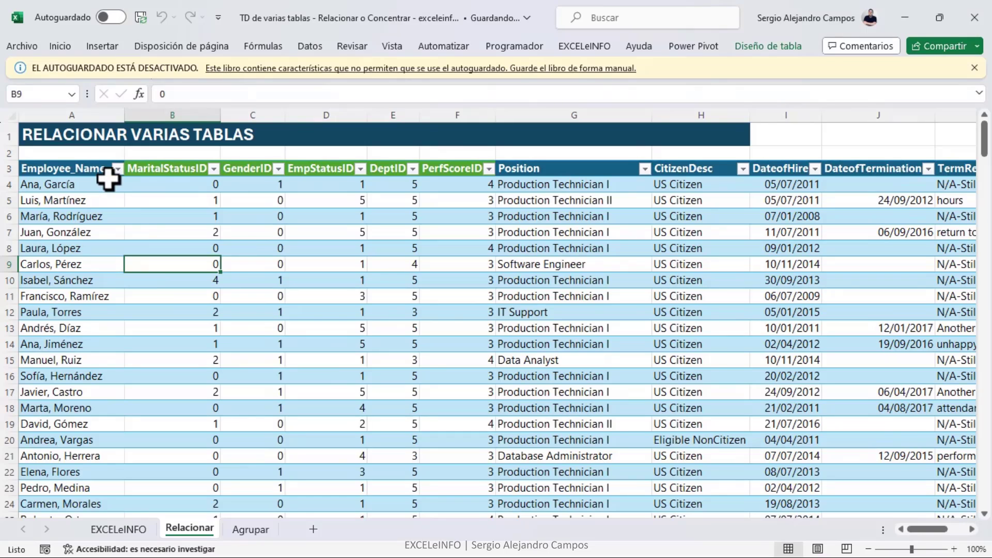
pyautogui.moveTo(96, 185)
pyautogui.mouseDown()
pyautogui.moveTo(78, 325)
pyautogui.moveTo(93, 184)
pyautogui.mouseUp()
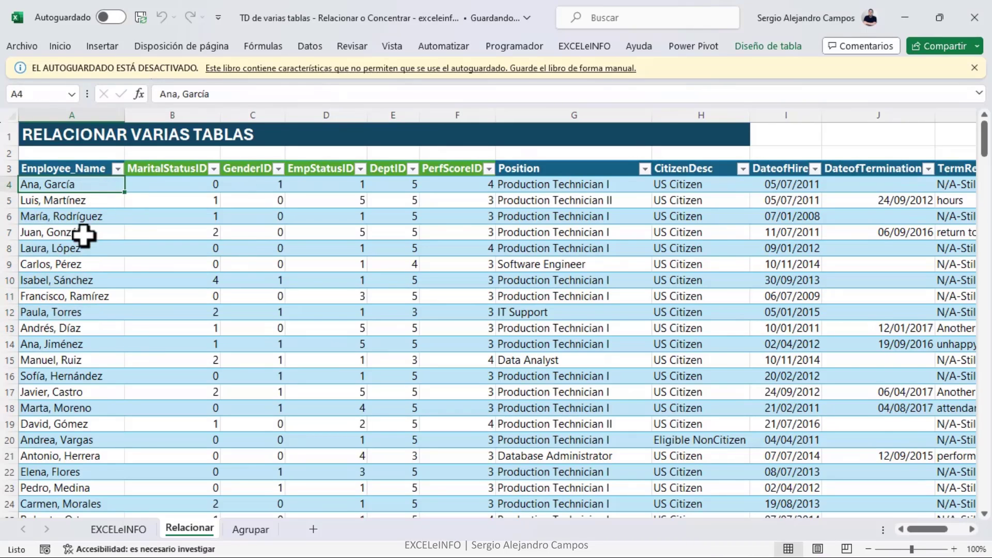
pyautogui.click(610, 183)
pyautogui.click(587, 246)
pyautogui.click(602, 189)
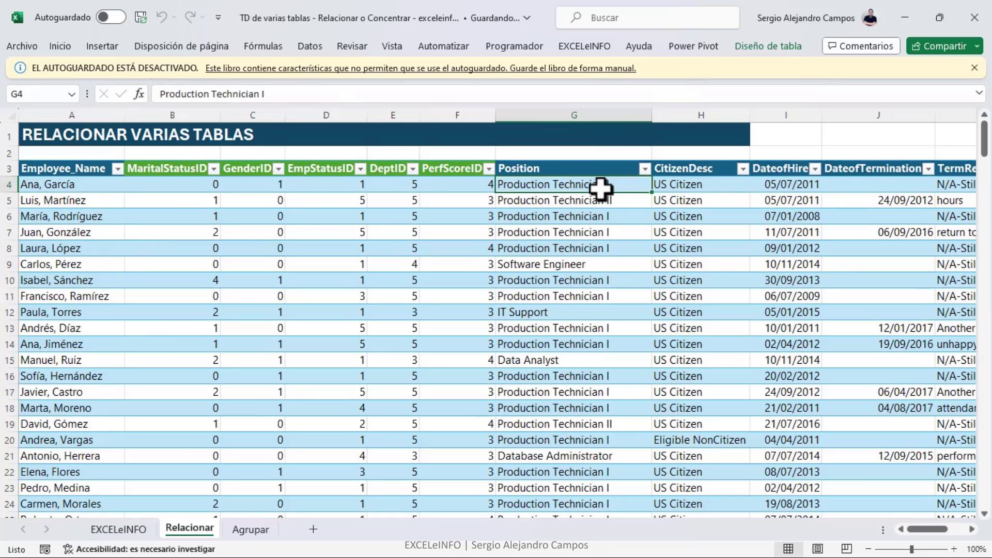
pyautogui.click(705, 187)
pyautogui.click(782, 199)
pyautogui.click(774, 232)
pyautogui.click(769, 261)
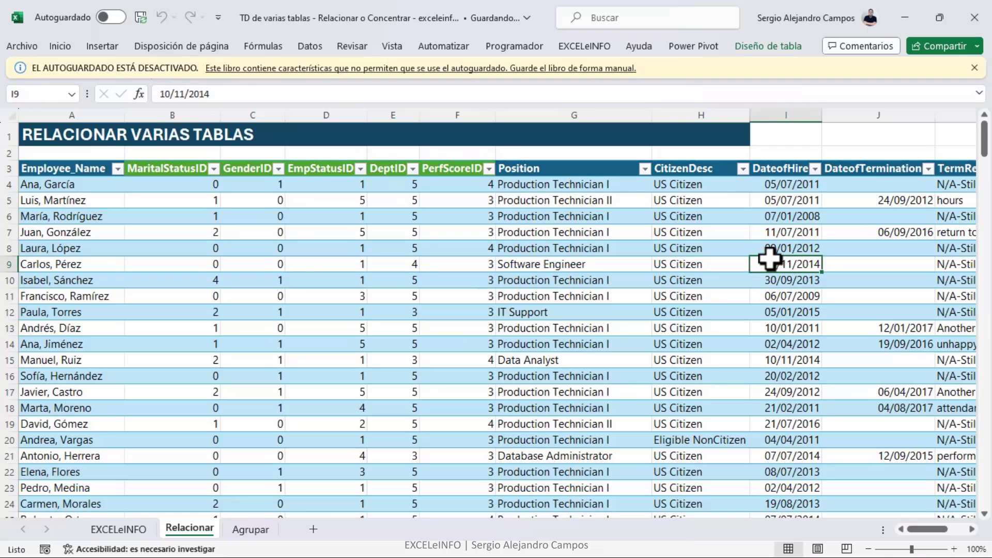
# Examine the tables in the Power Pivot diagram alongside the catalog files in the Catálogos folder.
pyautogui.moveTo(569, 184); pyautogui.dragTo(543, 338)
pyautogui.click(560, 255)
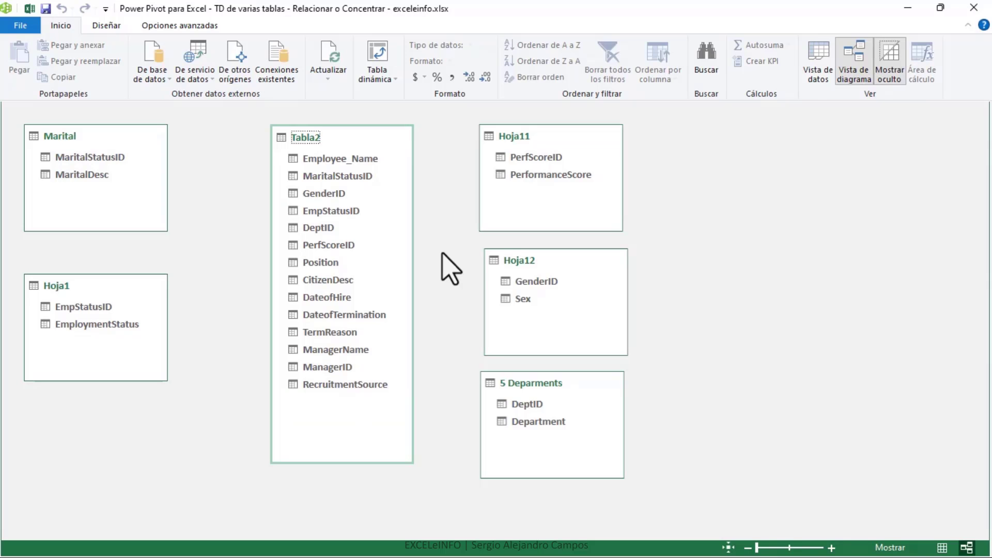
pyautogui.click(153, 222)
pyautogui.hotkey('alt', 'Tab')
pyautogui.moveTo(373, 295); pyautogui.dragTo(282, 173)
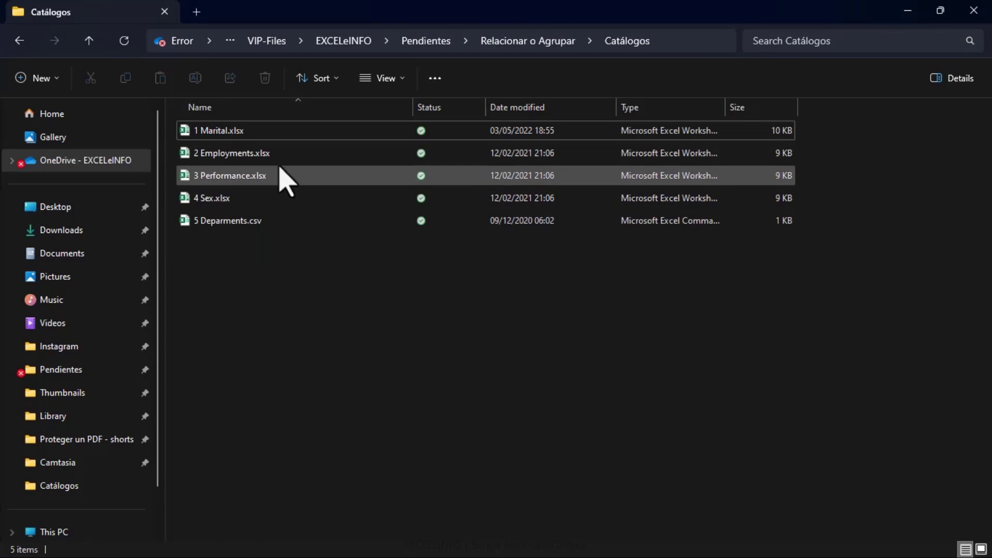
pyautogui.click(283, 136)
pyautogui.click(321, 322)
pyautogui.hotkey('alt', 'Tab')
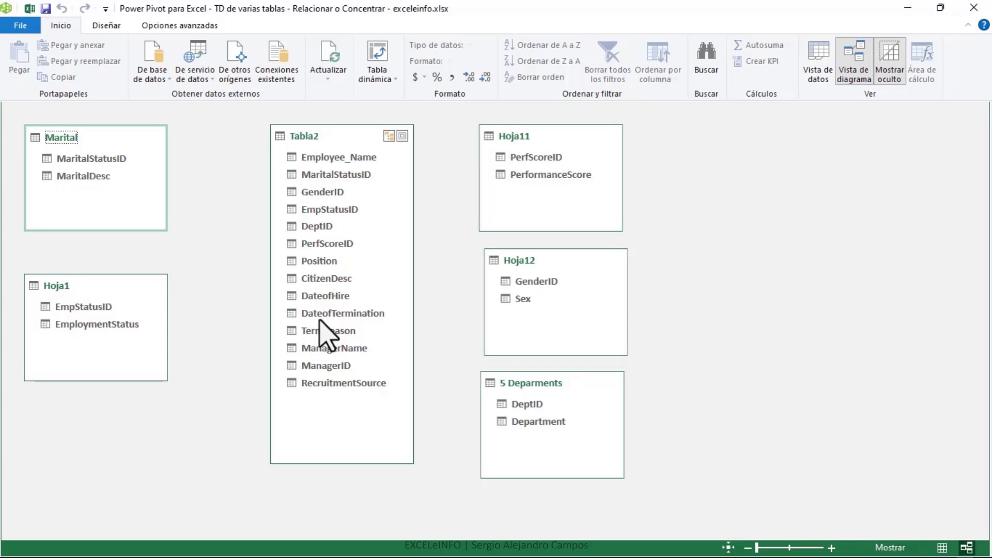
pyautogui.click(319, 321)
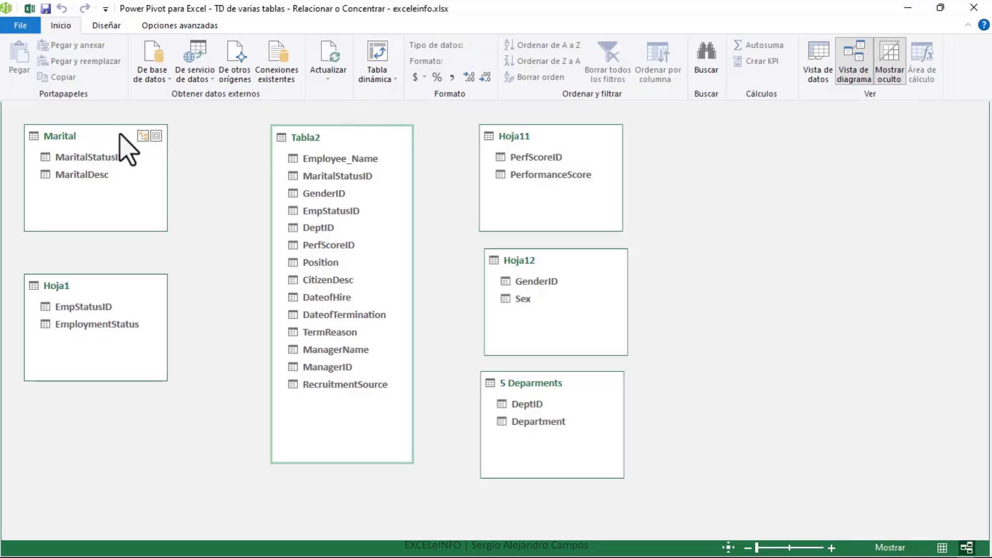
pyautogui.click(96, 132)
pyautogui.click(117, 283)
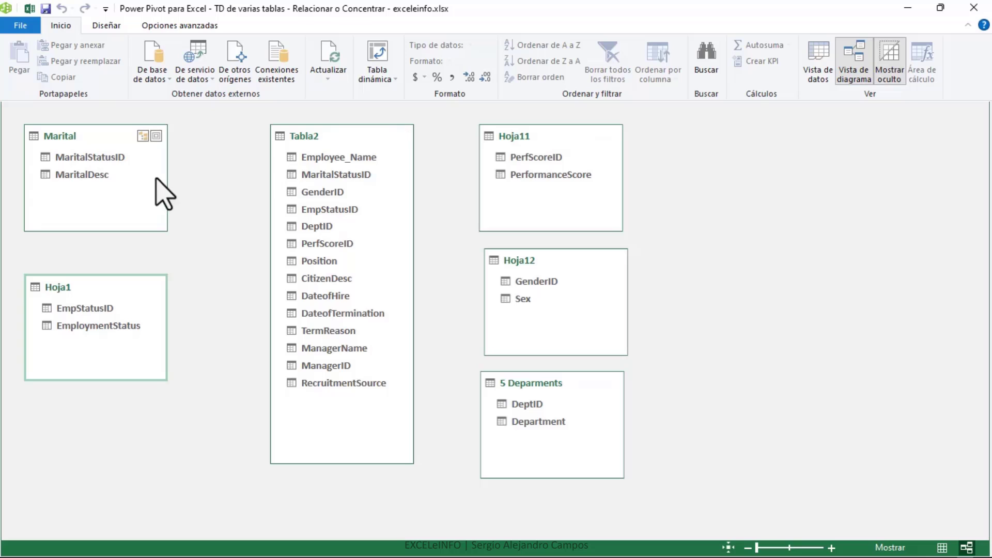
# Relate Marital, Hoja1, Hoja11, Hoja12 and 5 Deparments to Tabla2 through MaritalStatusID, EmpStatusID, PerfScoreID, GenderID and DeptID respectively.
pyautogui.moveTo(122, 161); pyautogui.dragTo(345, 176)
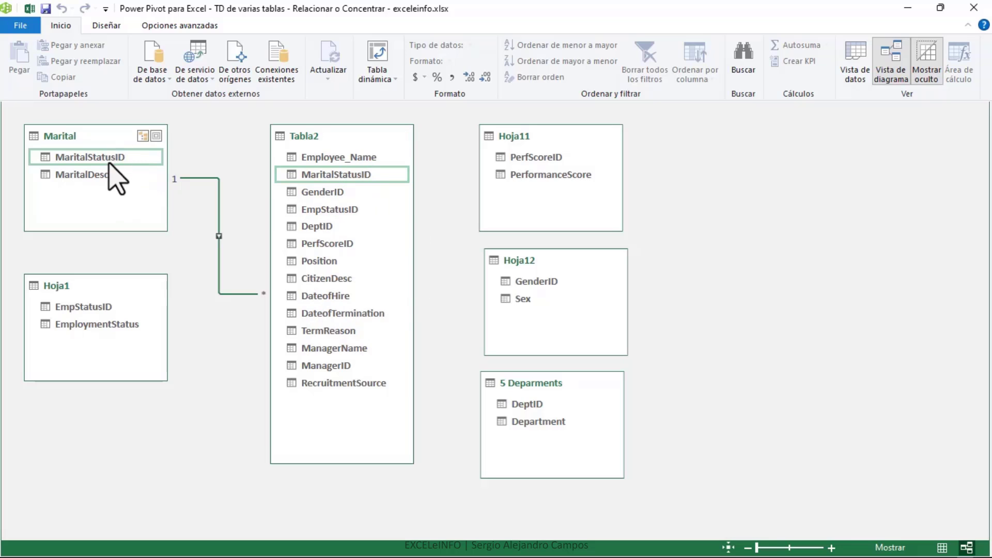
pyautogui.moveTo(110, 309)
pyautogui.mouseDown()
pyautogui.moveTo(178, 302)
pyautogui.moveTo(330, 237)
pyautogui.moveTo(350, 211)
pyautogui.mouseUp()
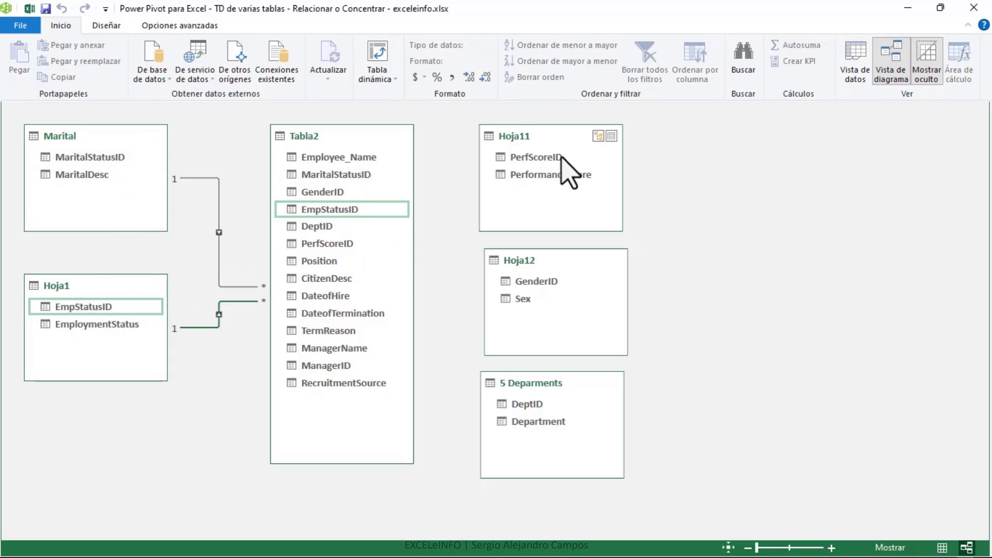
pyautogui.moveTo(552, 159); pyautogui.dragTo(358, 248)
pyautogui.moveTo(557, 282); pyautogui.dragTo(331, 192)
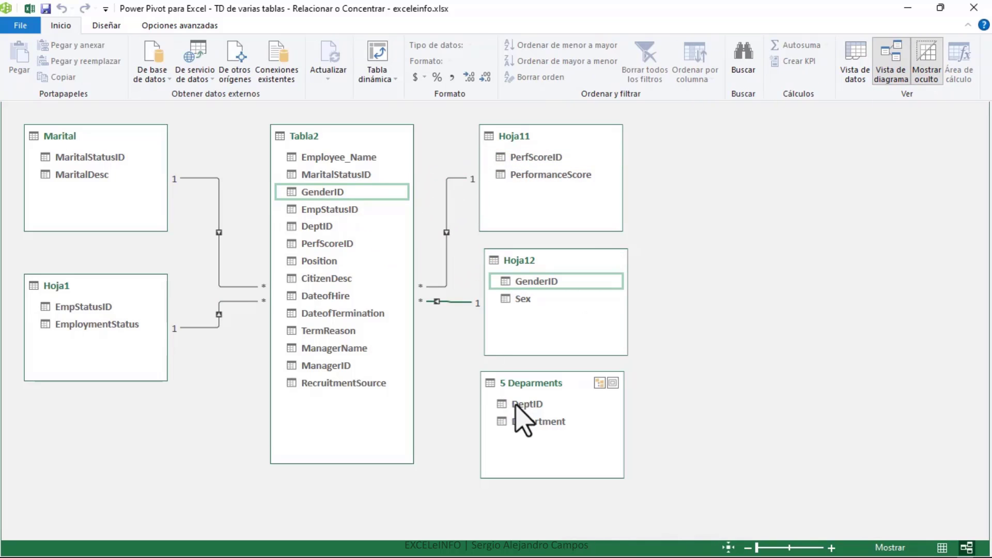
pyautogui.click(533, 405)
pyautogui.moveTo(533, 408); pyautogui.dragTo(327, 230)
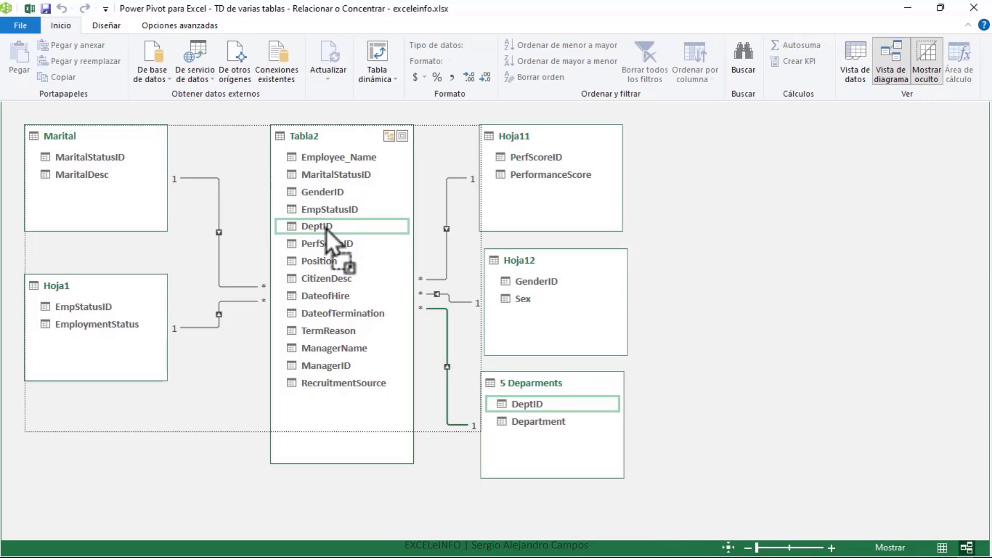
# Return the Power Pivot model to data view and create a PivotTable from it on a new worksheet.
pyautogui.hotkey('alt', 'Tab')
pyautogui.hotkey('alt', 'Tab')
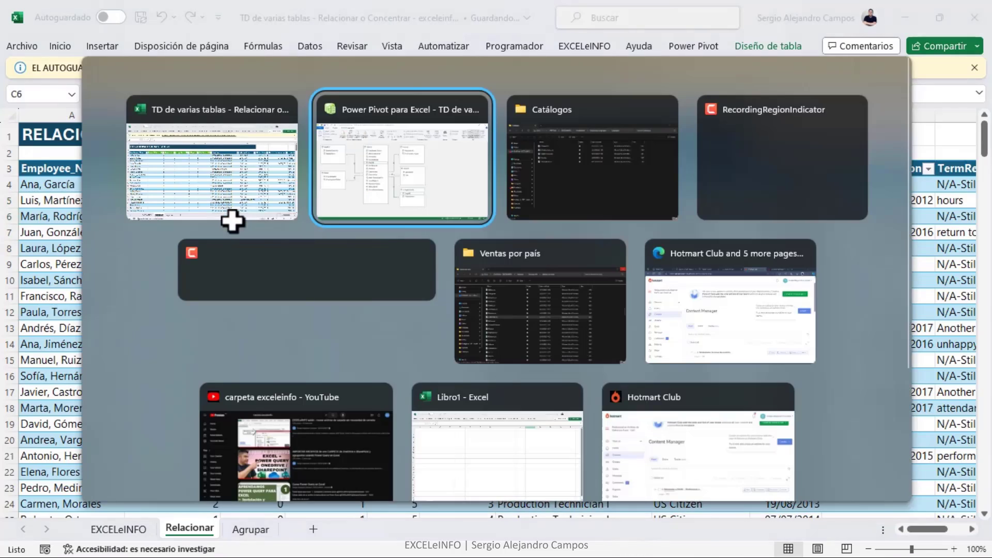
pyautogui.hotkey('alt', 'Tab')
pyautogui.hotkey('alt', 'Tab')
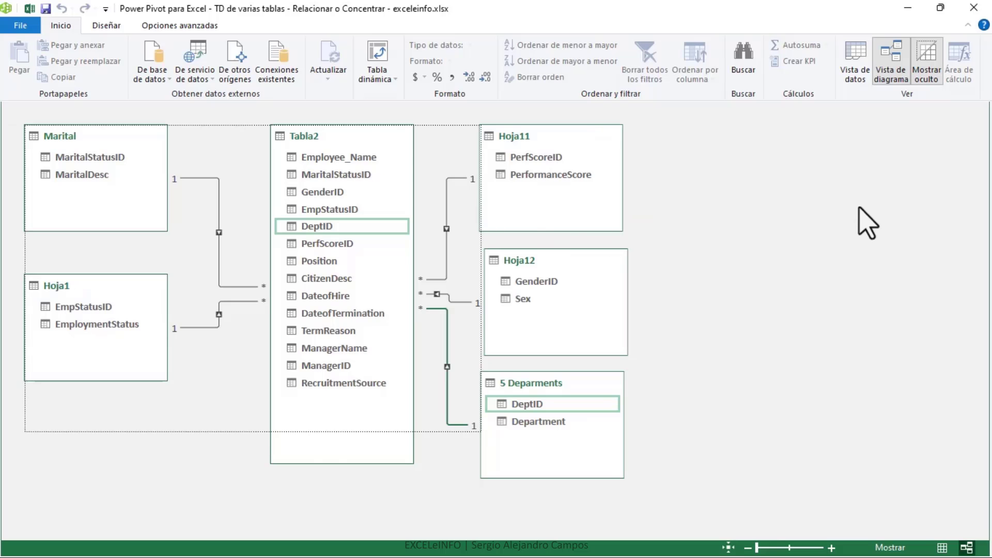
pyautogui.click(856, 77)
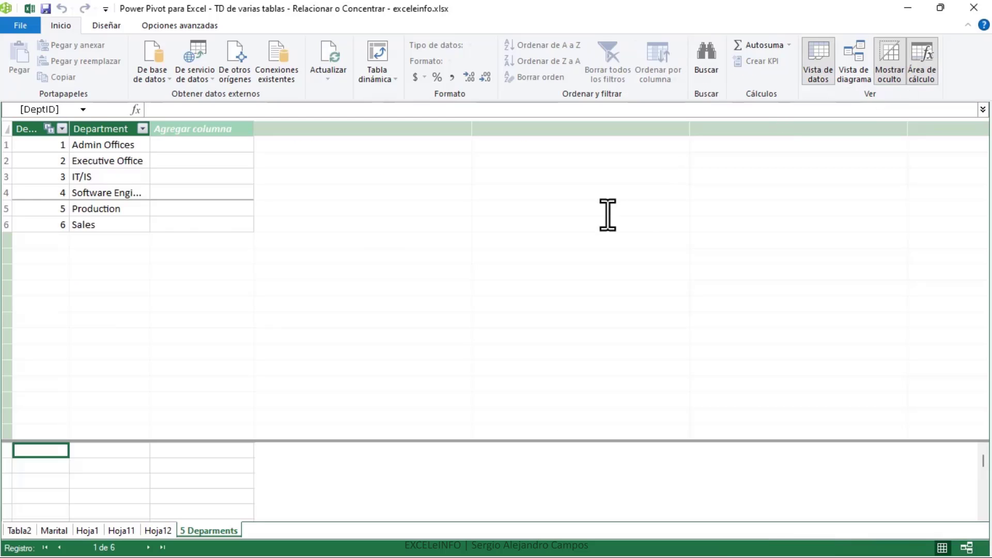
pyautogui.click(384, 80)
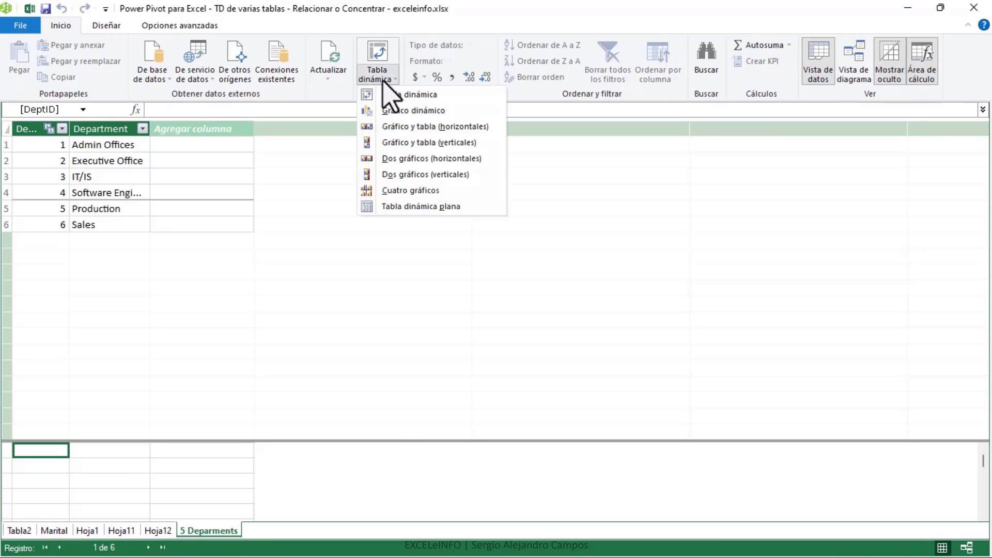
pyautogui.click(392, 94)
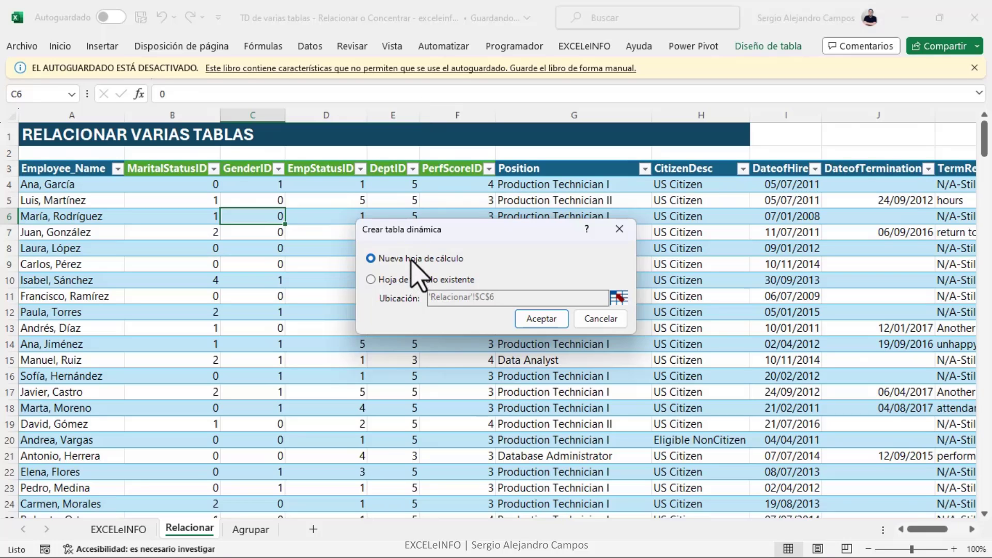
pyautogui.click(540, 323)
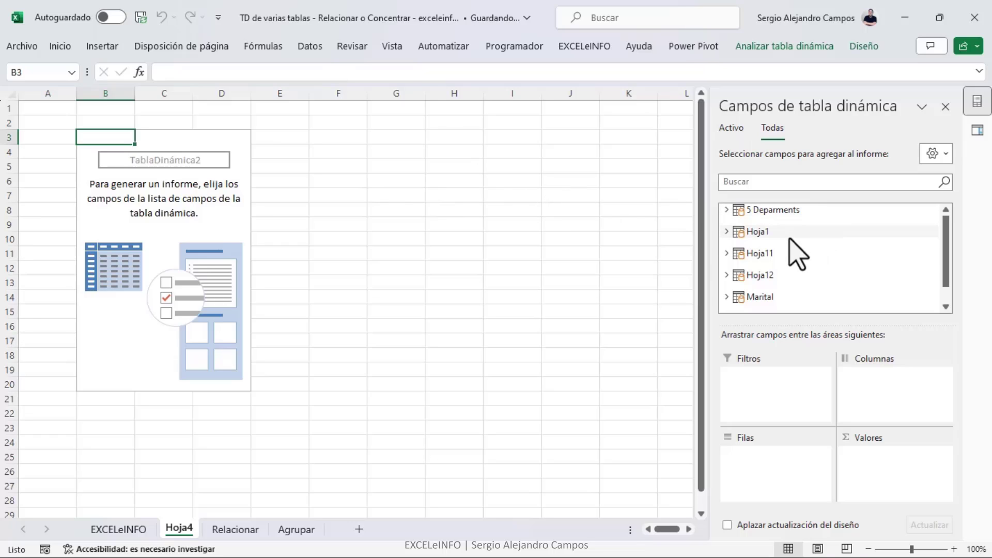
# Examine the model tables in the PivotTable field list and compare Tabla2 with the employee table on the Relacionar sheet.
pyautogui.scroll(-1, 941, 255)
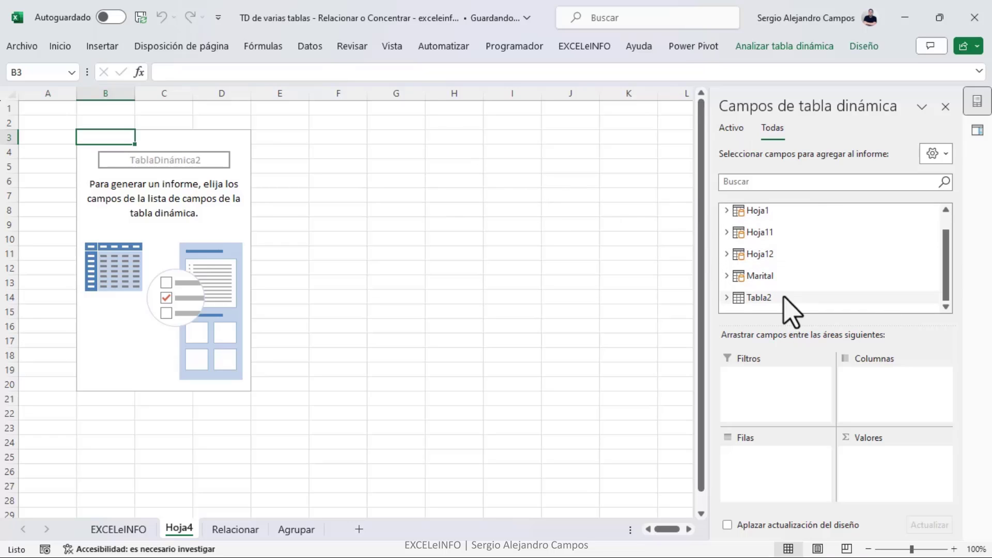
pyautogui.click(727, 298)
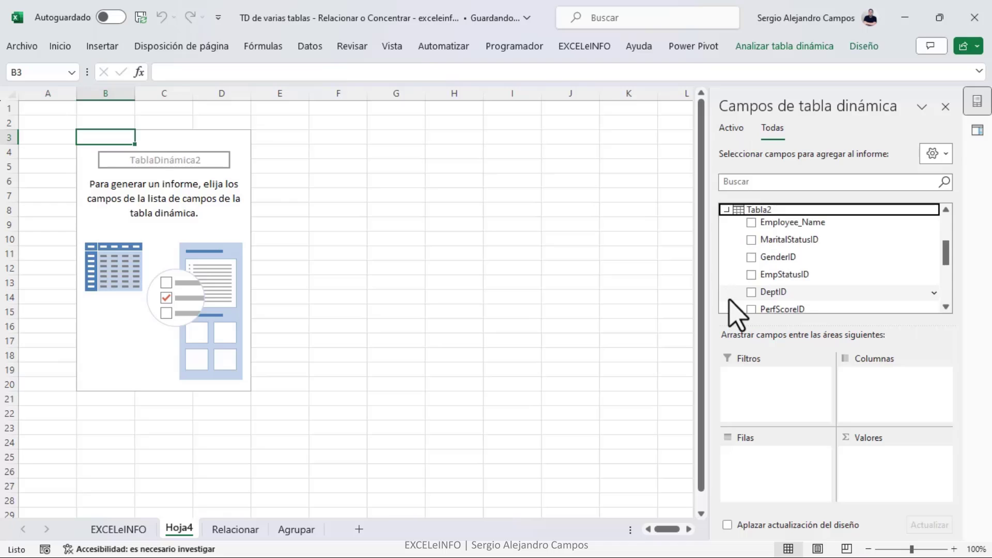
pyautogui.click(235, 529)
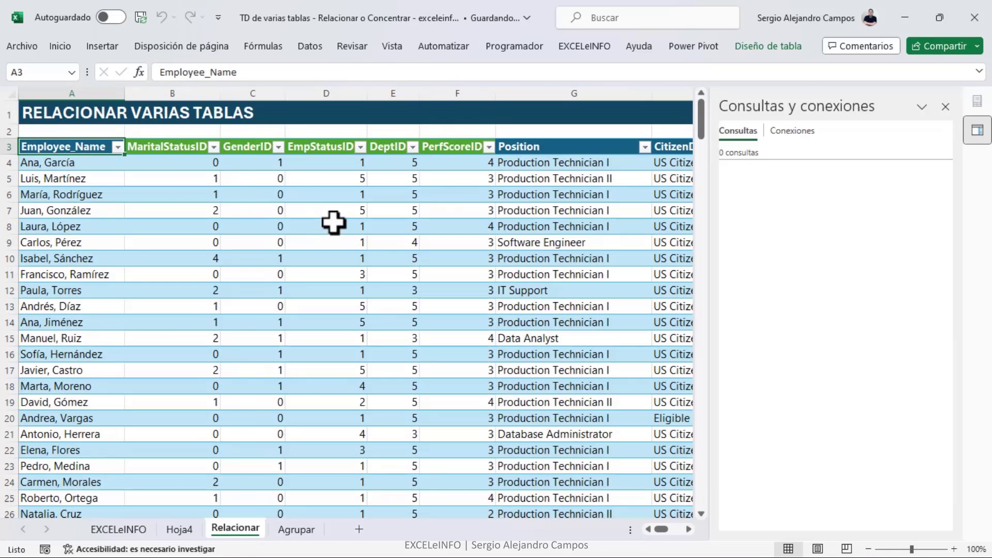
pyautogui.click(333, 222)
pyautogui.click(183, 529)
pyautogui.scroll(3, 736, 232)
pyautogui.hotkey('alt', 'Tab')
pyautogui.hotkey('alt', 'Tab')
pyautogui.moveTo(402, 304); pyautogui.dragTo(372, 299)
pyautogui.hotkey('alt', 'Tab')
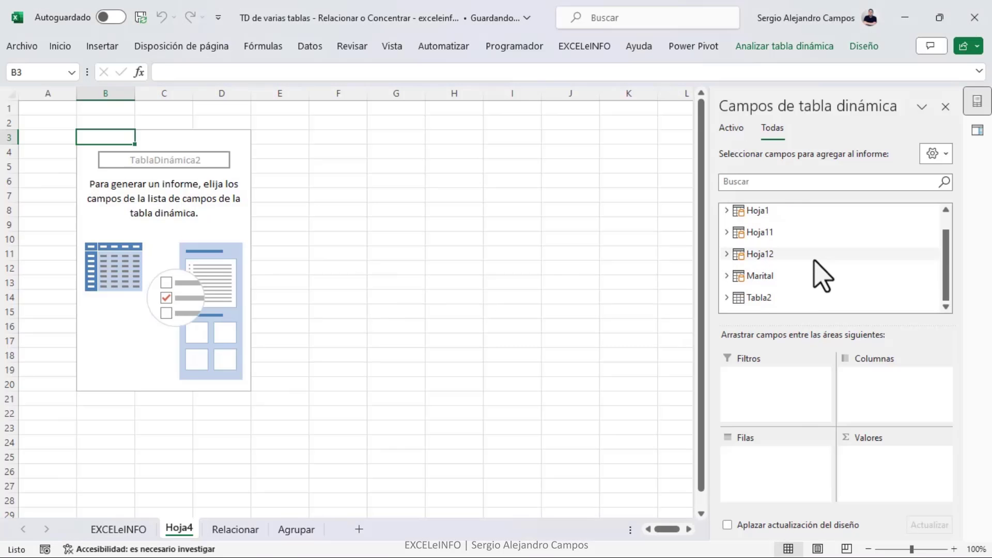
# Place RecruitmentSource from Tabla2 in the PivotTable rows and Department from 5 Deparments in the columns.
pyautogui.click(726, 298)
pyautogui.scroll(-5, 839, 282)
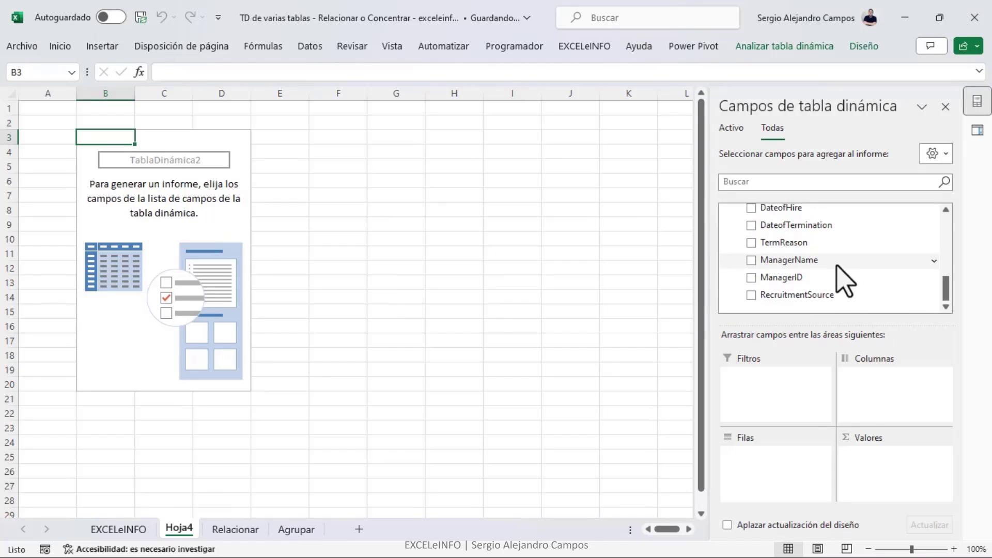
pyautogui.moveTo(828, 297); pyautogui.dragTo(779, 465)
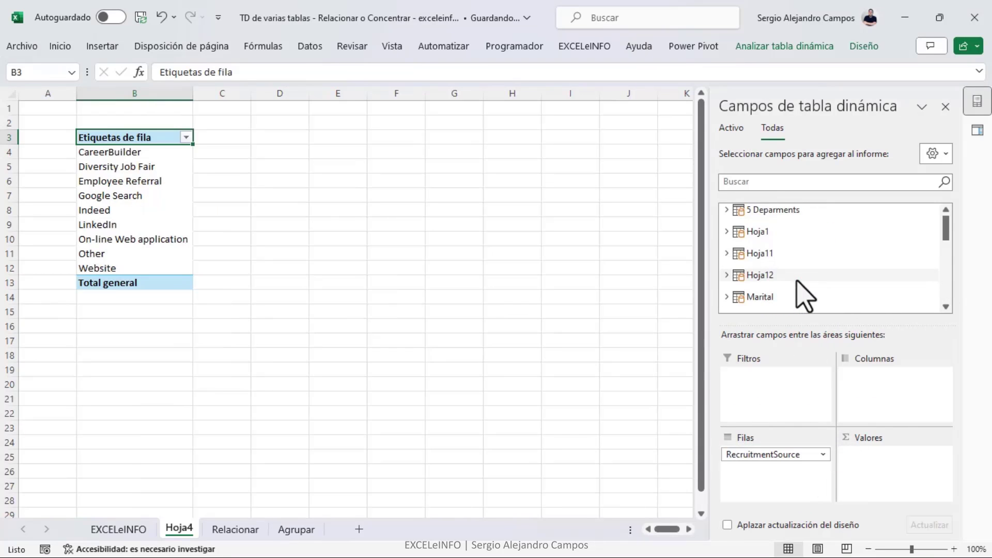
pyautogui.click(726, 210)
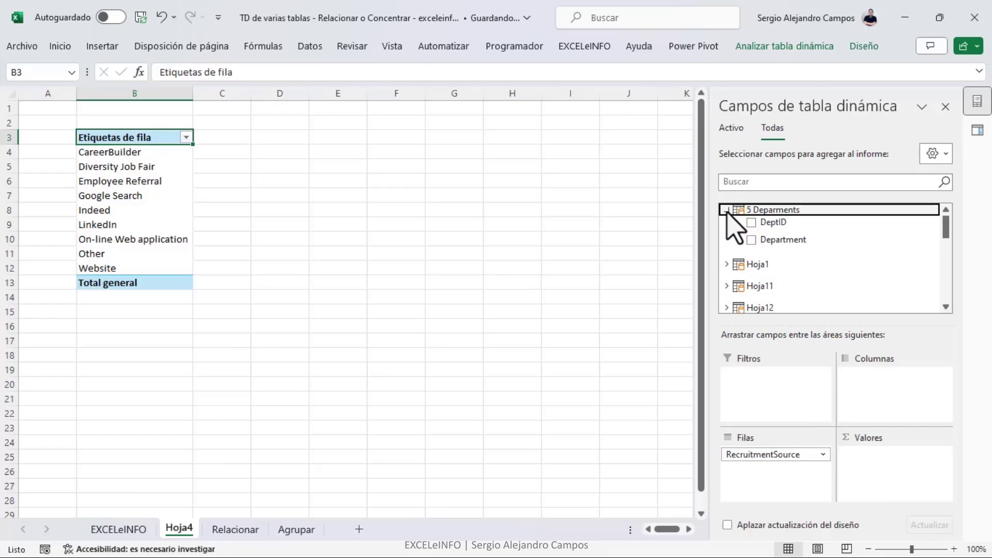
pyautogui.moveTo(804, 243); pyautogui.dragTo(892, 387)
# Add Tabla2's RecruitmentSource field to the PivotTable values as a count.
pyautogui.scroll(10, 834, 255)
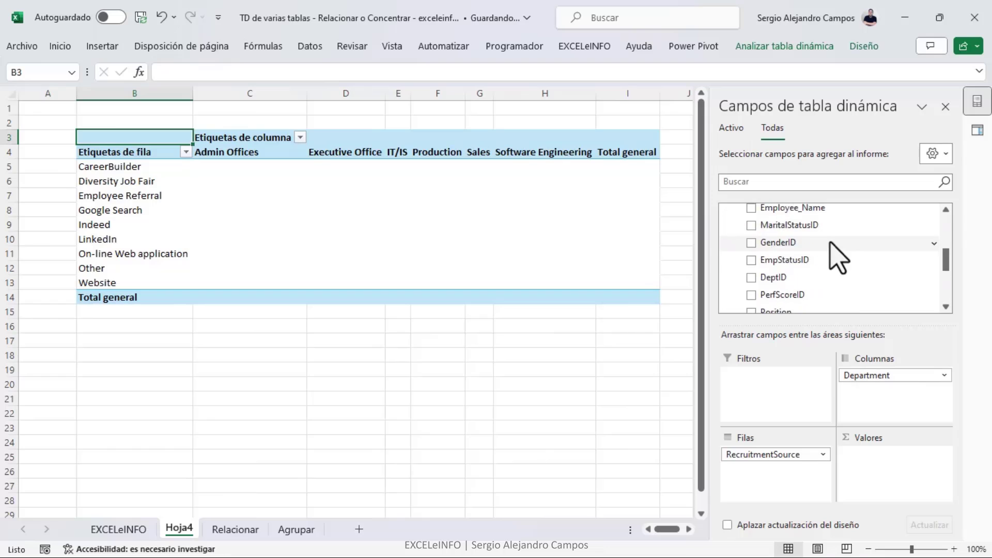
pyautogui.click(235, 529)
pyautogui.click(181, 529)
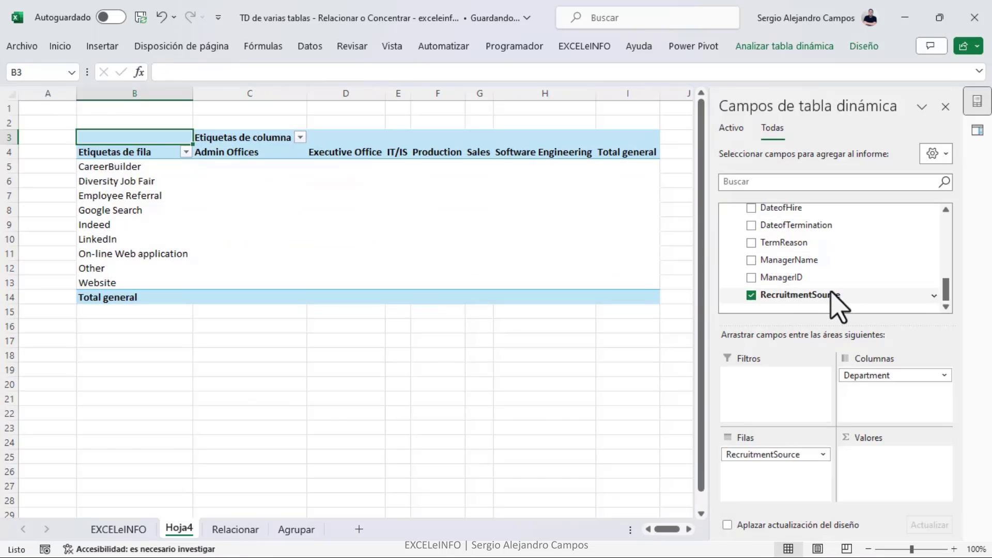
pyautogui.moveTo(829, 296); pyautogui.dragTo(902, 467)
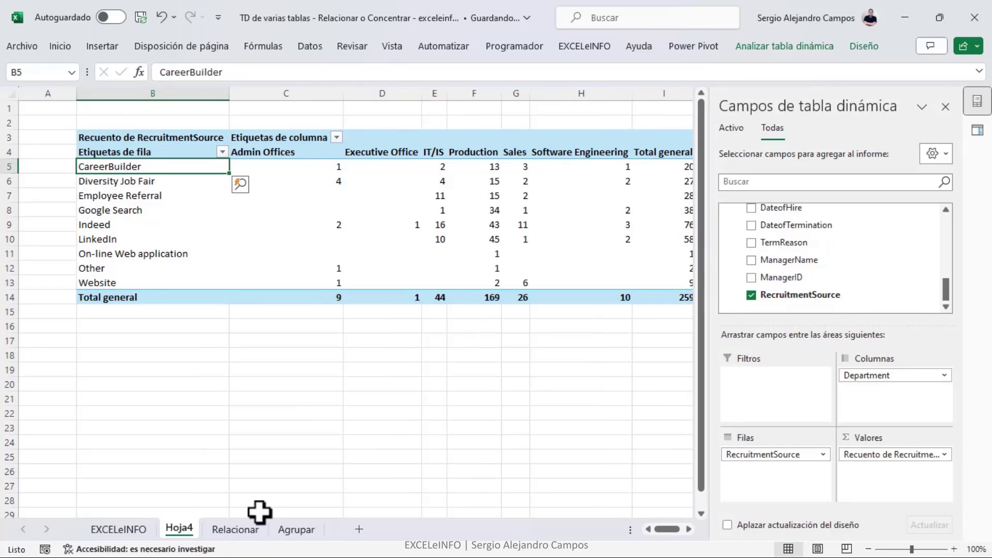
# Examine the recruitment source counts, reading the LinkedIn row across all departments to its grand total.
pyautogui.press('Down')
pyautogui.press('Down')
pyautogui.press('Down')
pyautogui.press('Down')
pyautogui.press('Down')
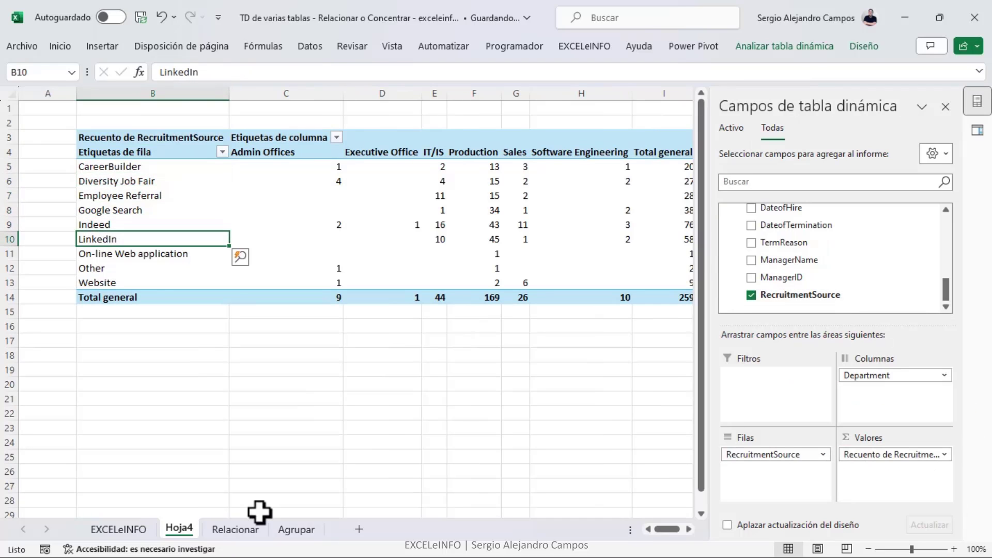
pyautogui.press('Right')
pyautogui.press('Right')
pyautogui.press('Right')
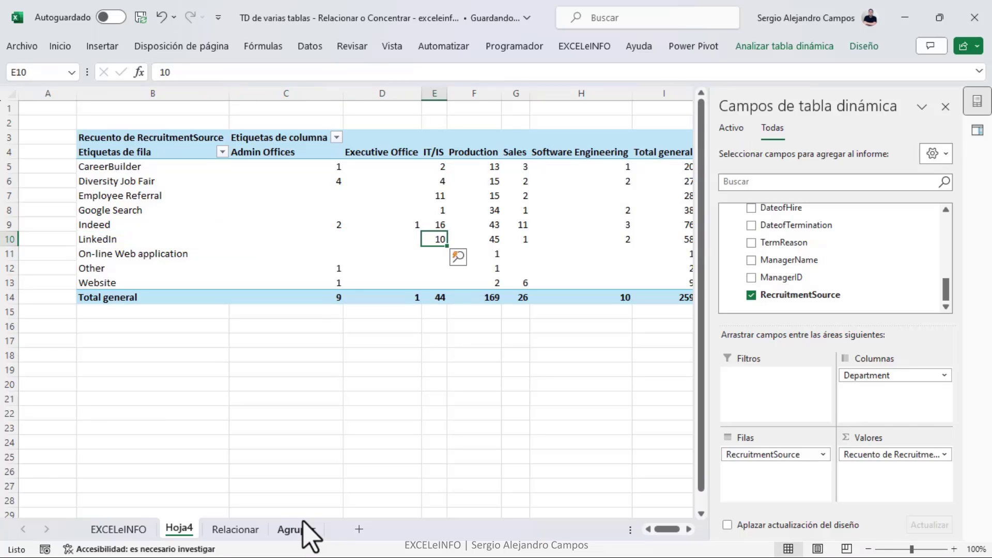
pyautogui.press('Right')
pyautogui.press('Right')
pyautogui.press('Right')
pyautogui.press('Right')
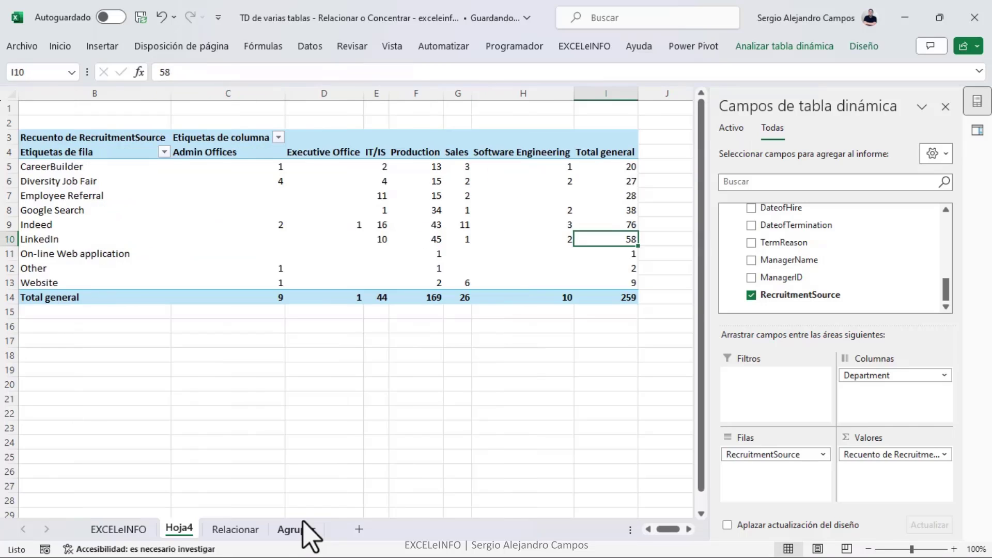
pyautogui.press('Left')
pyautogui.press('Left')
pyautogui.press('Left')
pyautogui.press('Left')
pyautogui.press('Left')
pyautogui.press('Left')
pyautogui.press('Left')
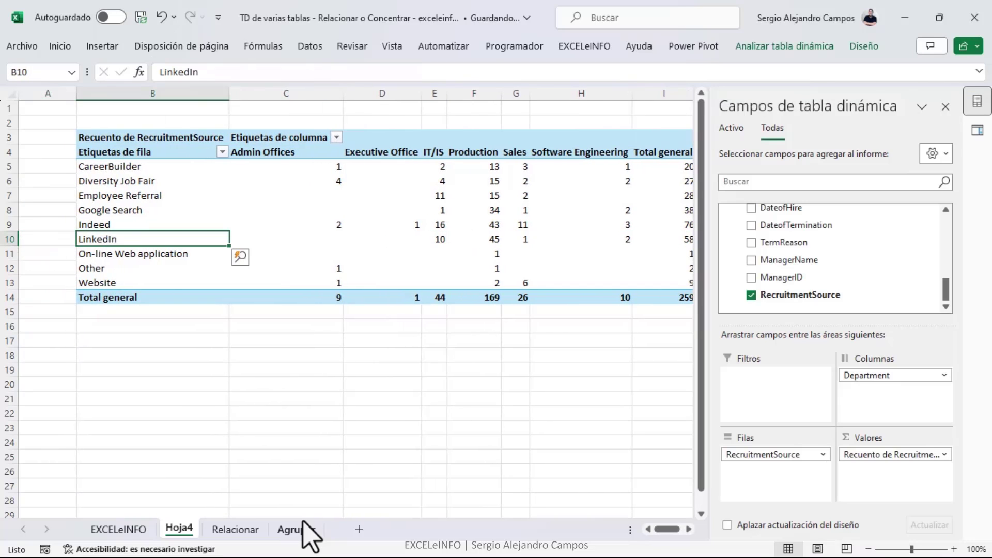
# Collapse the 5 Deparments and Tabla2 tables in the PivotTable field list.
pyautogui.scroll(10, 826, 251)
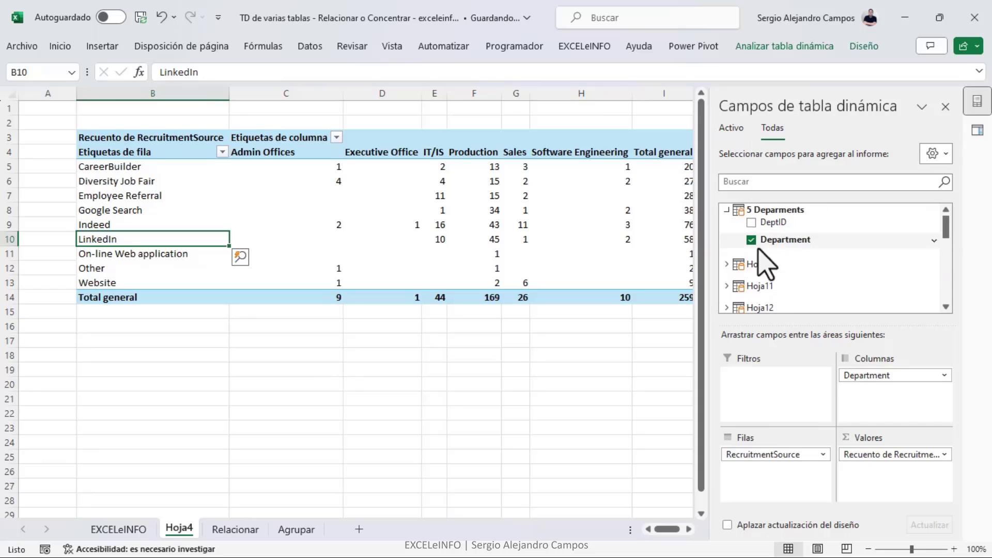
pyautogui.click(726, 209)
pyautogui.click(727, 308)
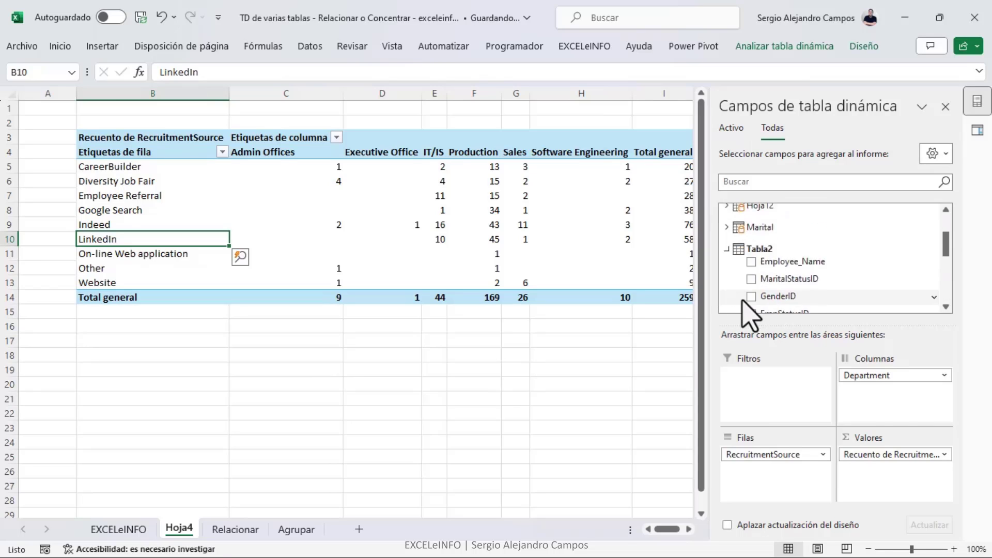
pyautogui.click(726, 214)
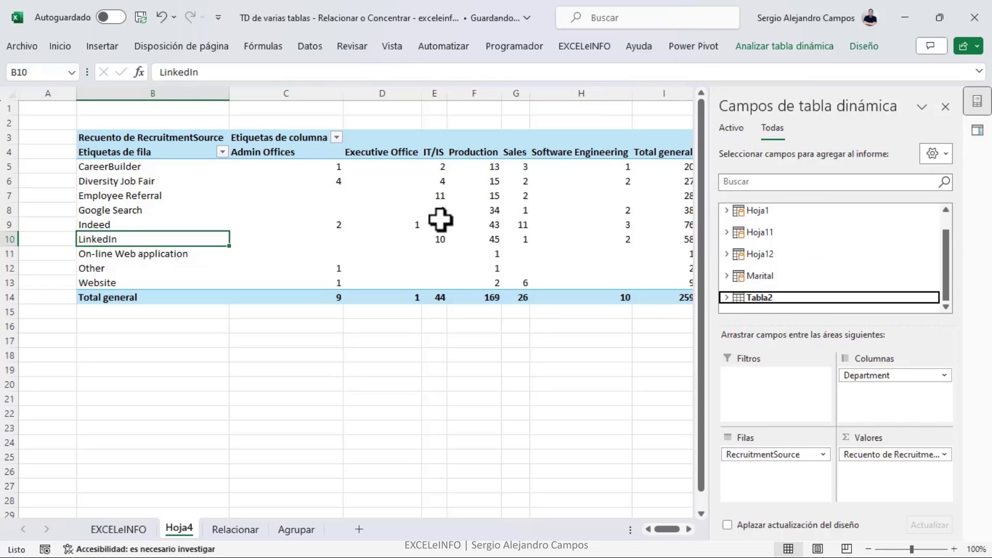
pyautogui.moveTo(440, 220)
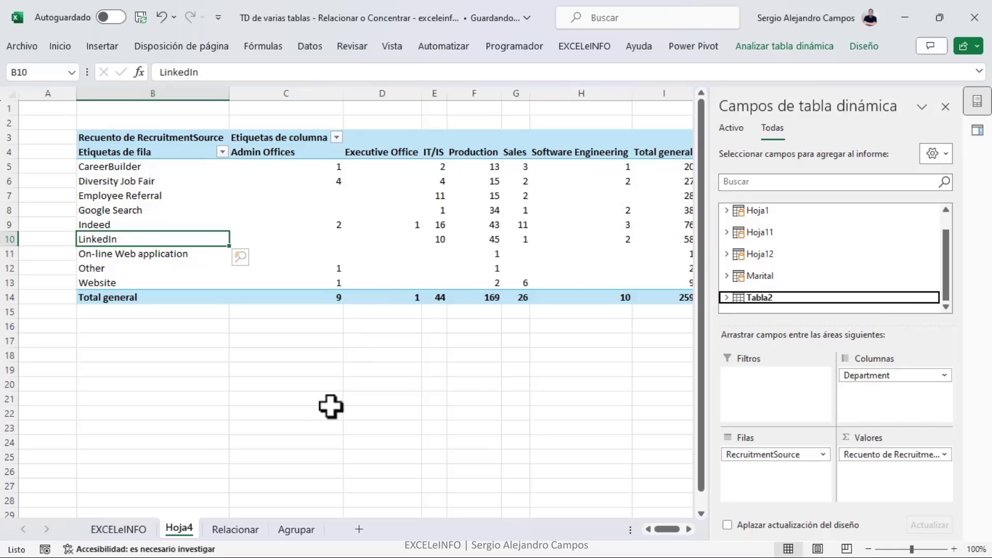
# Go to the Agrupar sheet, then switch to File Explorer and open the Ventas por país folder under Relacionar o Agrupar.
pyautogui.click(296, 529)
pyautogui.hotkey('alt', 'Tab')
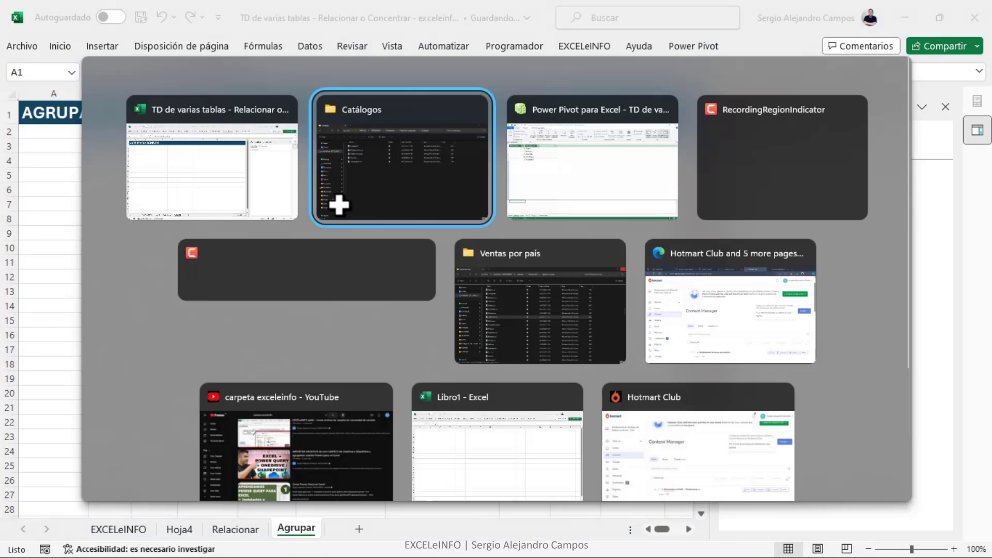
pyautogui.press('BackSpace')
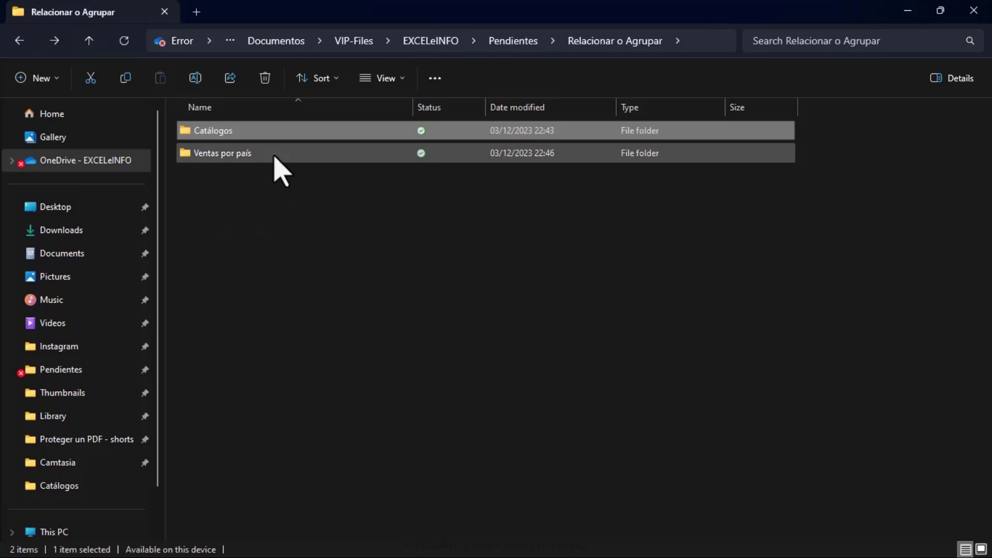
pyautogui.doubleClick(277, 166)
pyautogui.moveTo(455, 367); pyautogui.dragTo(290, 120)
pyautogui.click(427, 400)
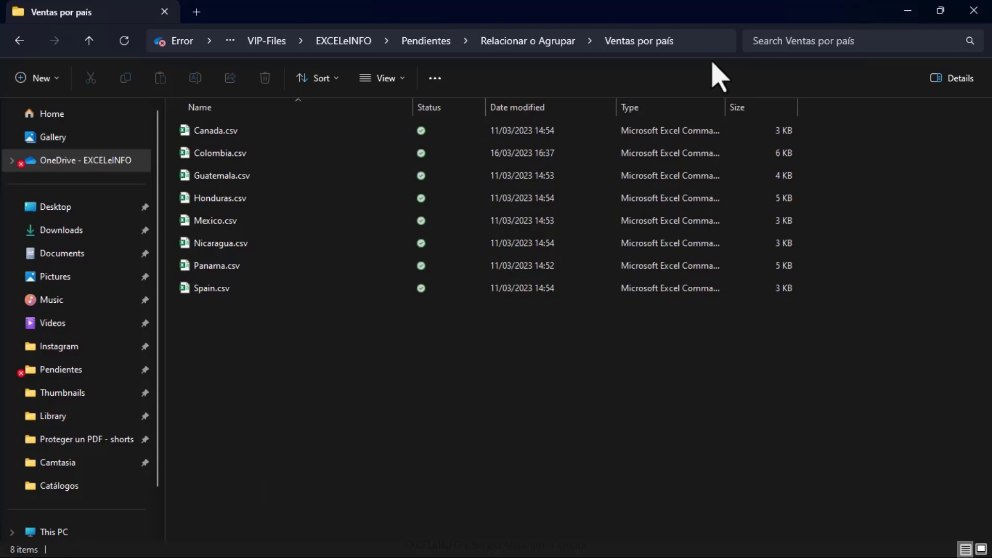
# Copy the full path of the Ventas por país folder and switch back to the Excel workbook.
pyautogui.click(631, 40)
pyautogui.rightClick(631, 41)
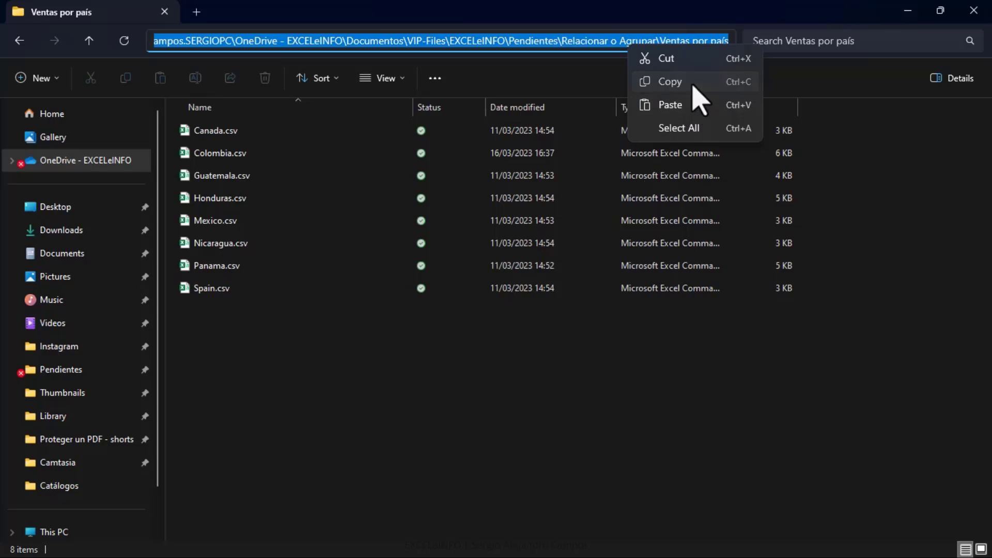
pyautogui.click(670, 82)
pyautogui.hotkey('alt', 'Tab')
pyautogui.hotkey('alt', 'Tab')
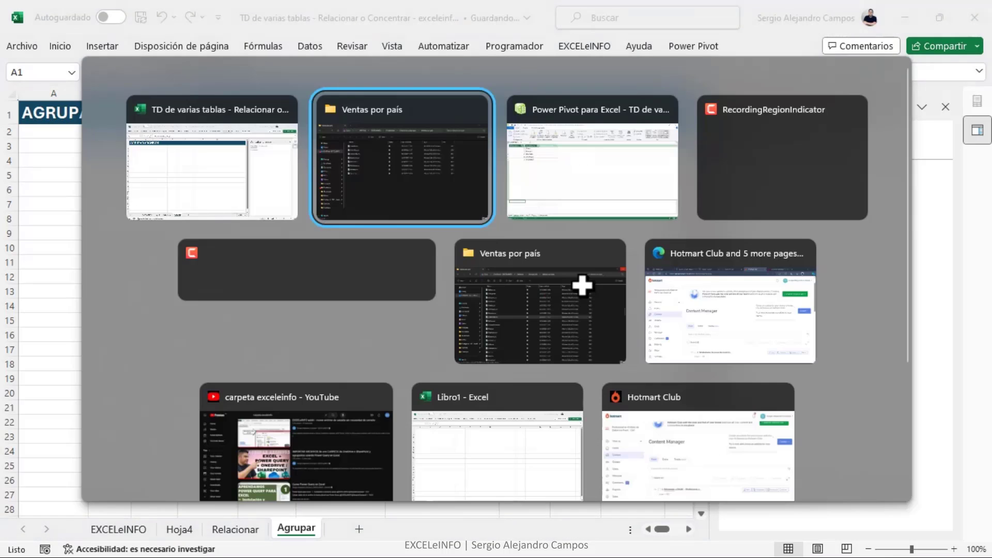
pyautogui.click(593, 155)
pyautogui.click(982, 10)
# From cell A2 of the Agrupar sheet, import data from a folder using the copied Ventas por país path.
pyautogui.click(69, 131)
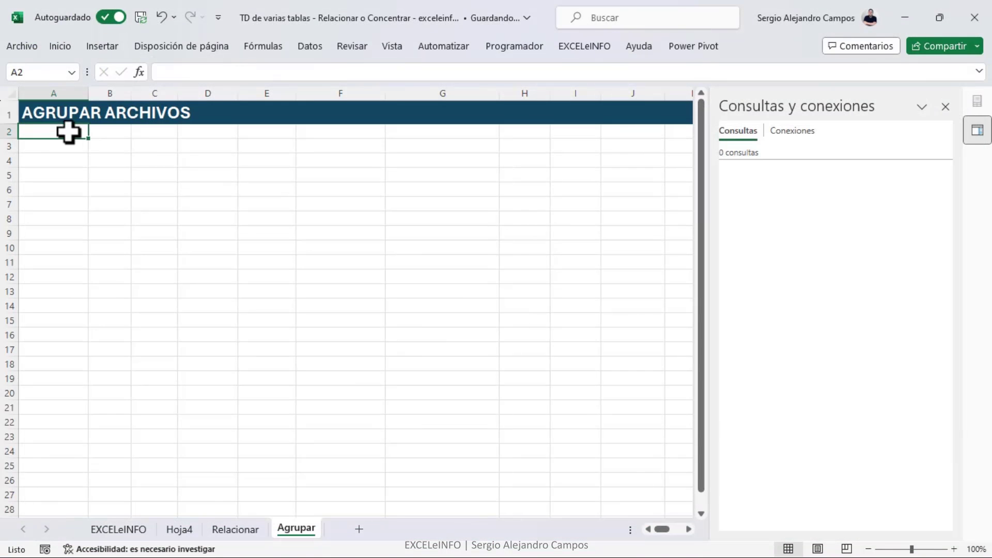
pyautogui.click(310, 48)
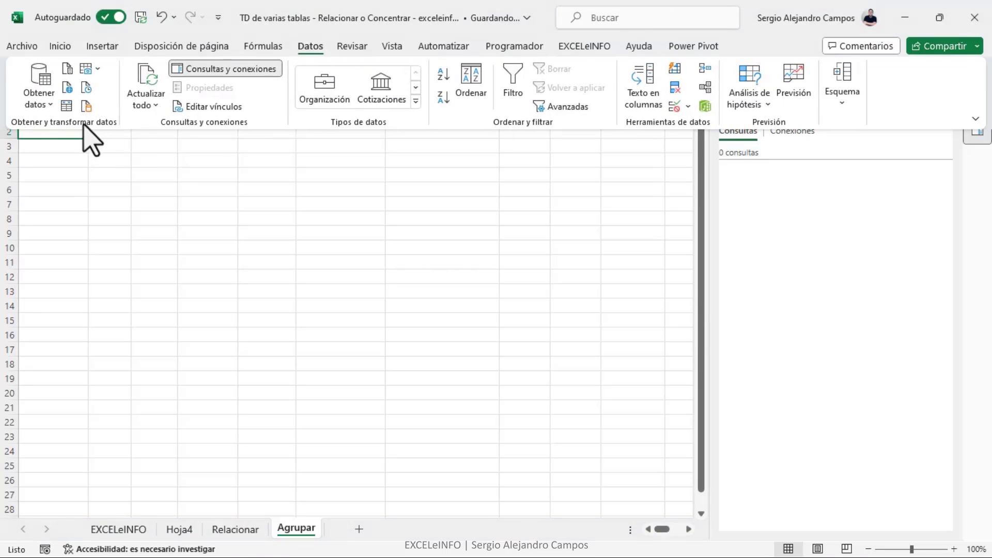
pyautogui.click(44, 88)
pyautogui.moveTo(160, 130)
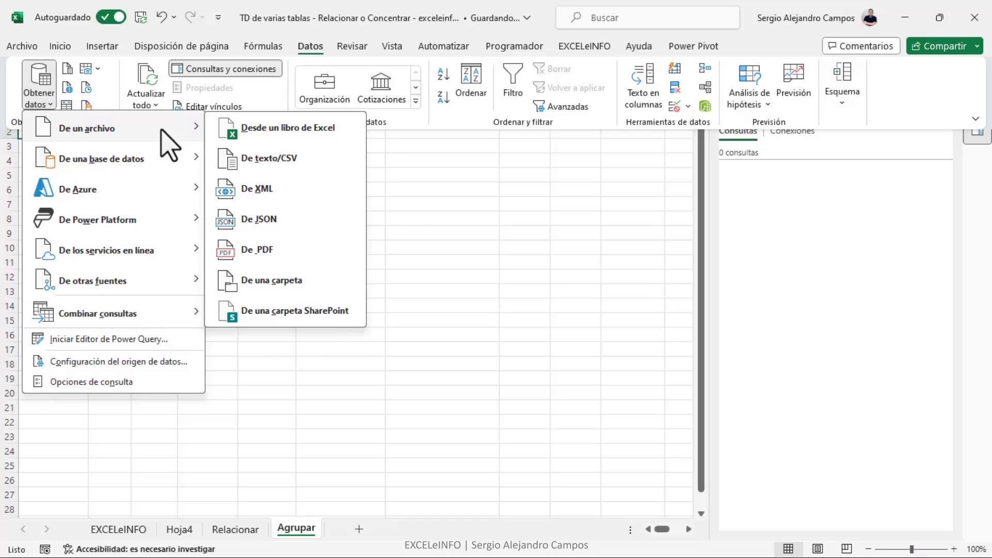
pyautogui.click(307, 285)
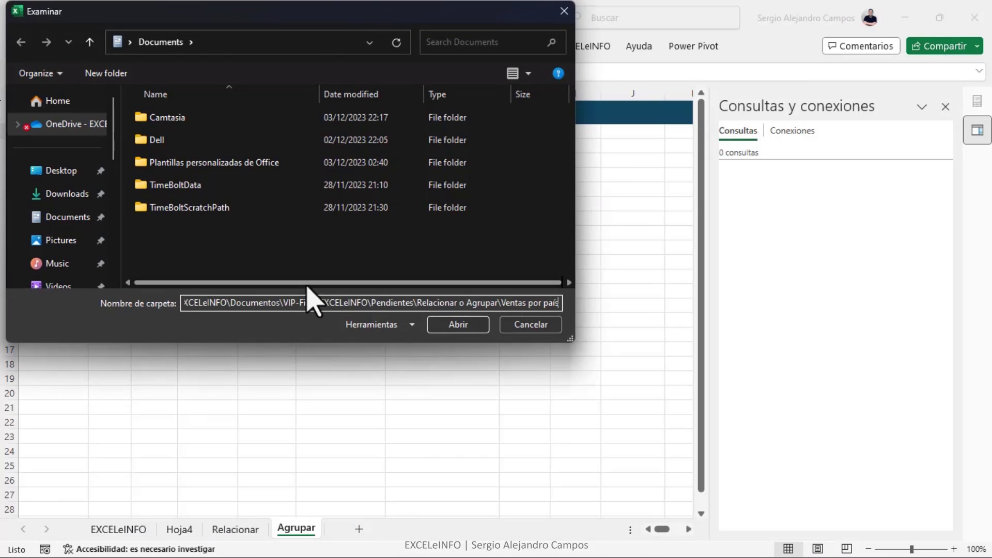
pyautogui.press('Return')
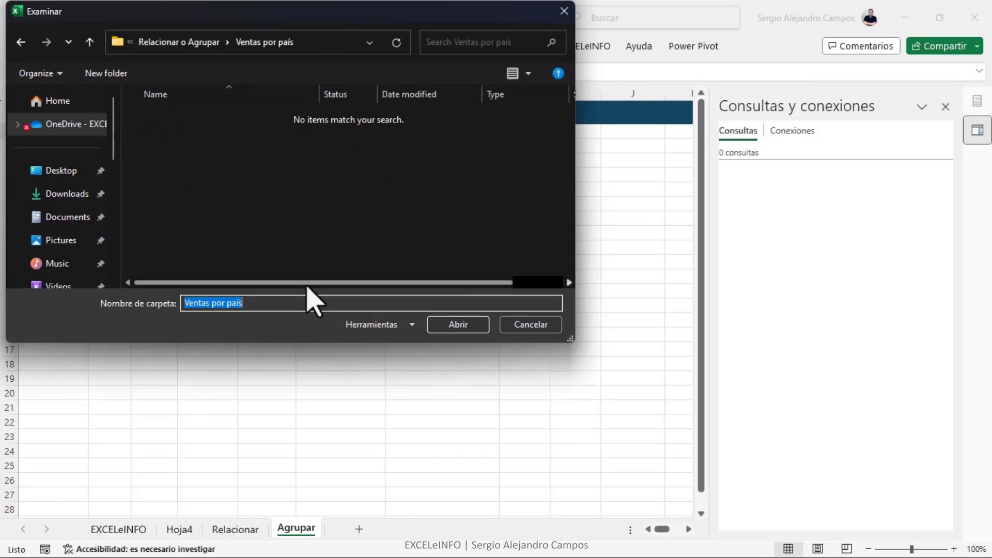
pyautogui.click(435, 326)
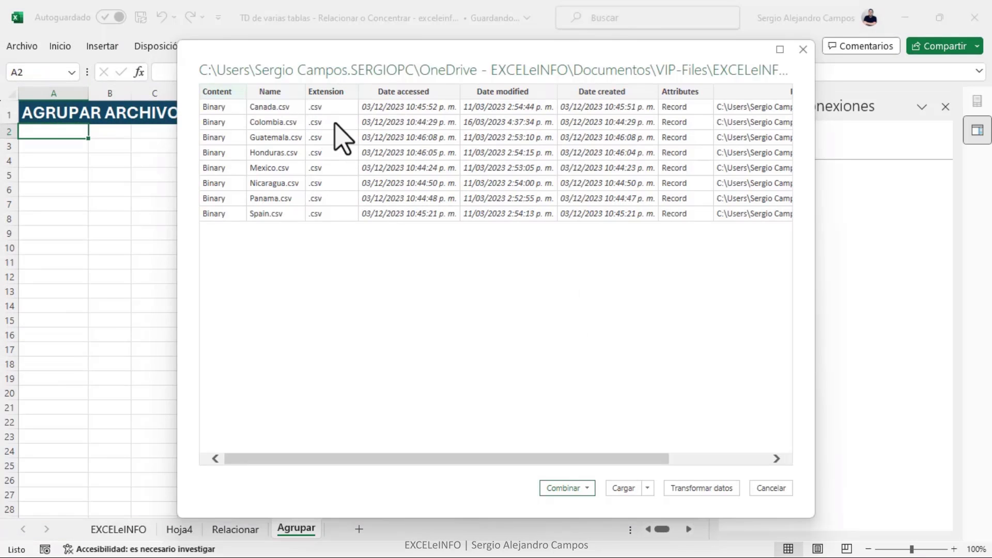
# Choose to transform the folder's file list in the Power Query Editor and maximize the editor.
pyautogui.click(586, 488)
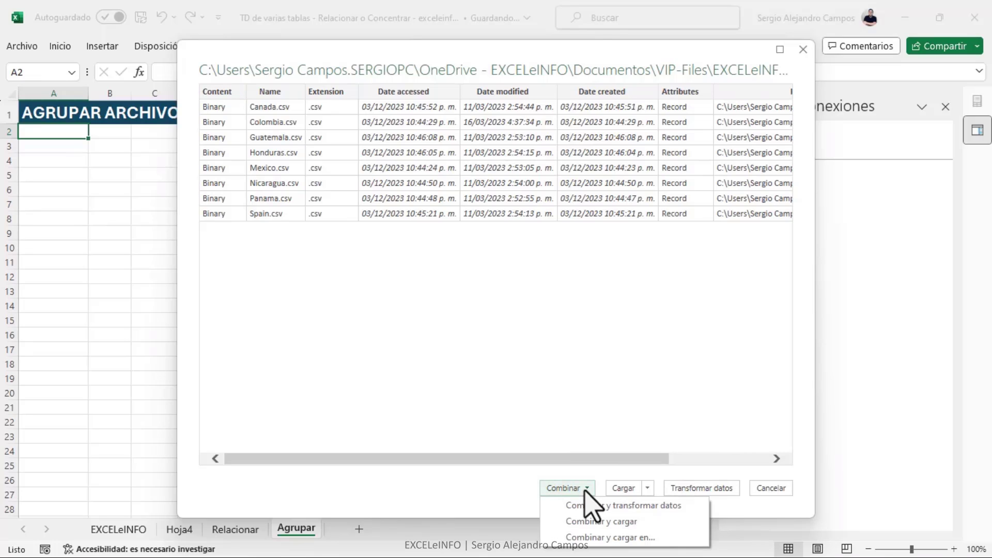
pyautogui.click(719, 472)
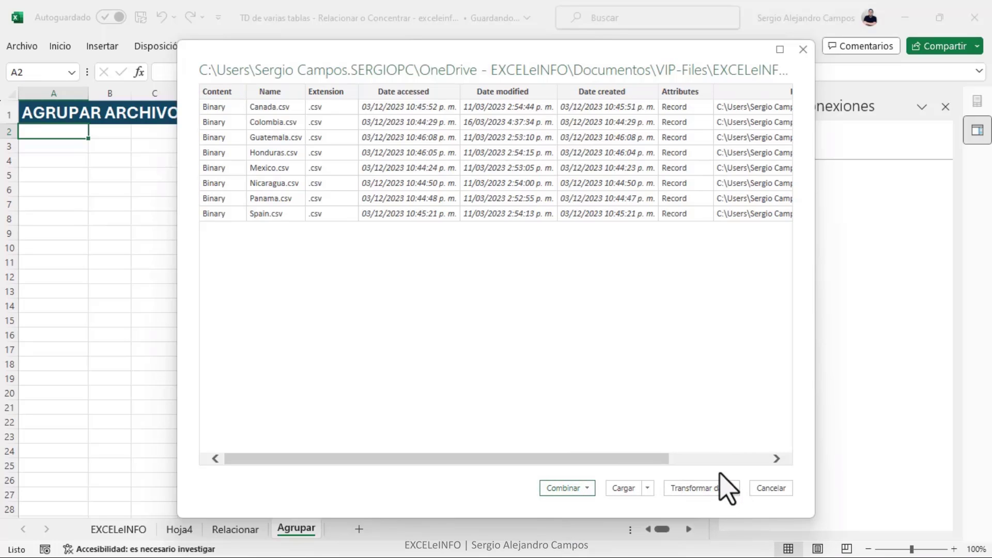
pyautogui.click(713, 493)
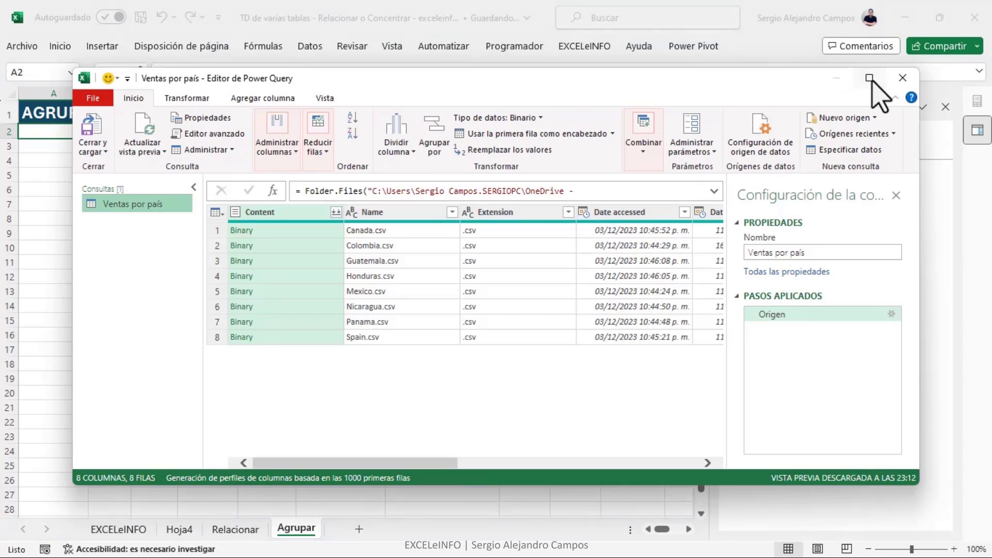
pyautogui.click(879, 86)
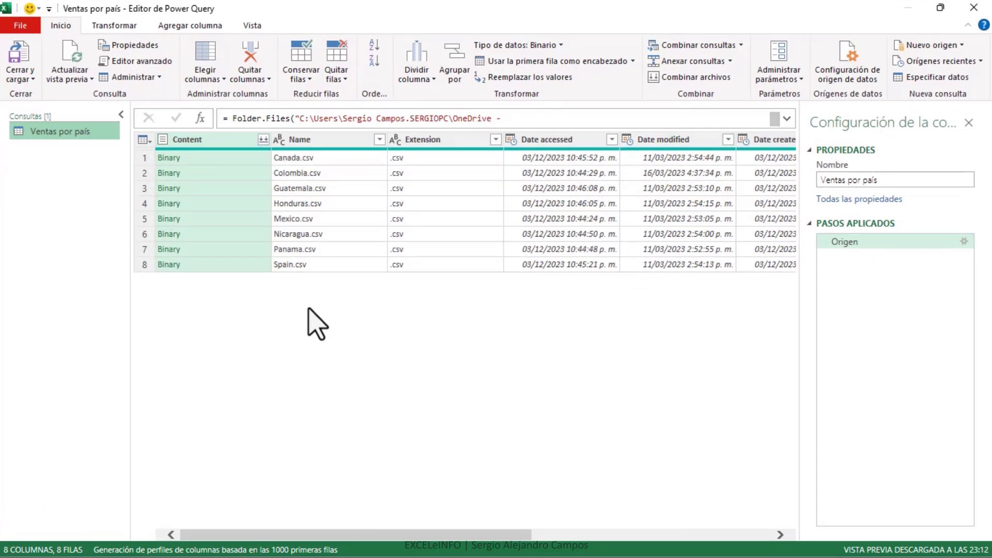
# Review the file attribute columns of the Ventas por país query and remove every column except Content.
pyautogui.click(234, 157)
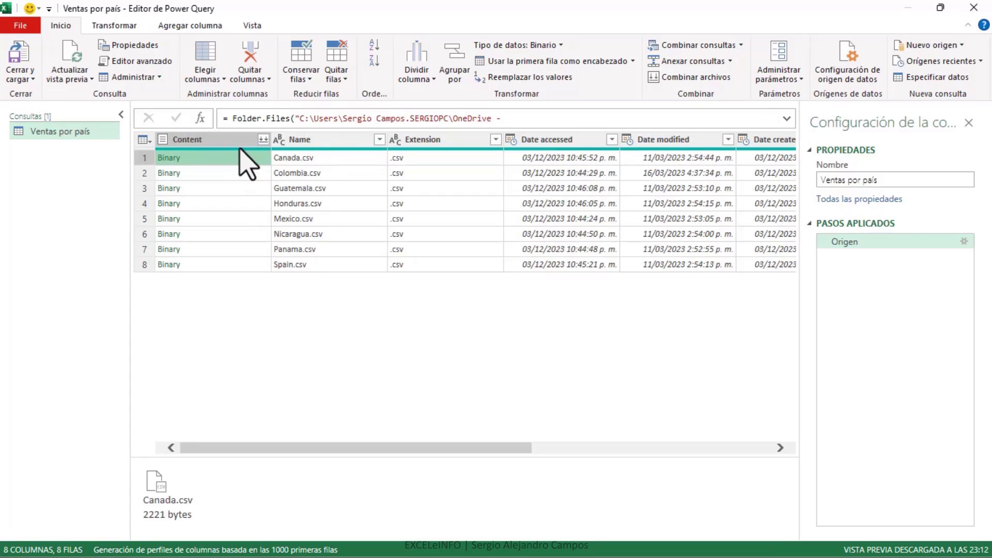
pyautogui.click(346, 161)
pyautogui.click(441, 158)
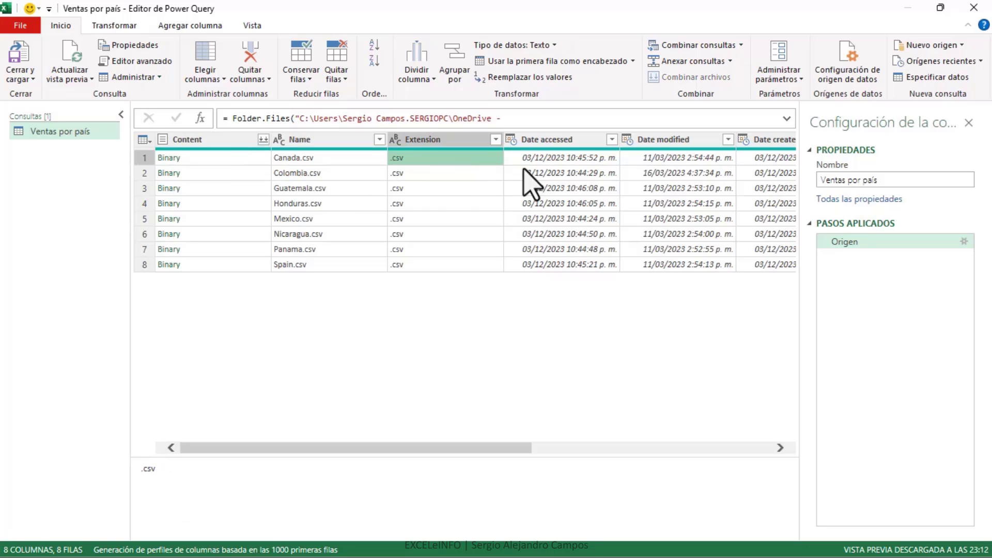
pyautogui.click(577, 160)
pyautogui.moveTo(514, 449); pyautogui.dragTo(343, 448)
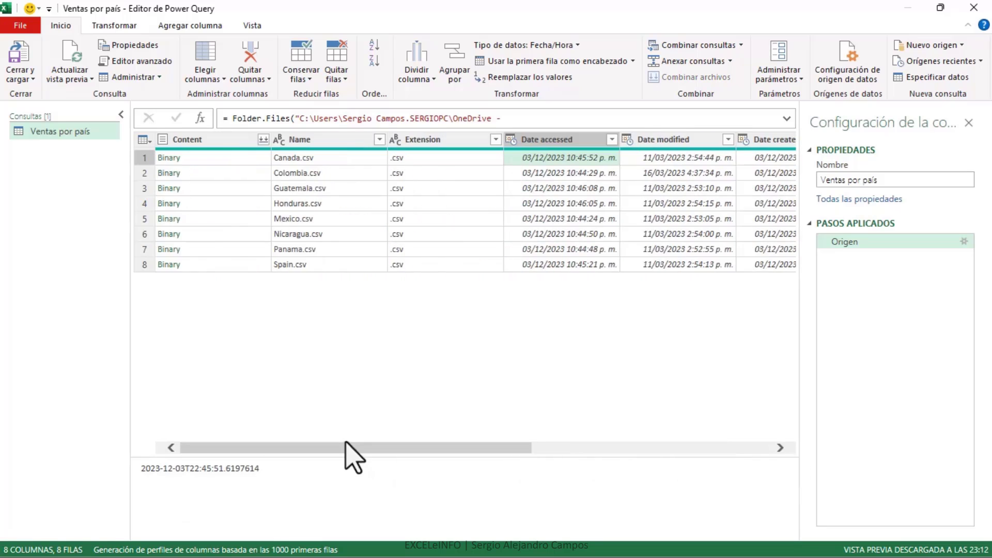
pyautogui.rightClick(207, 140)
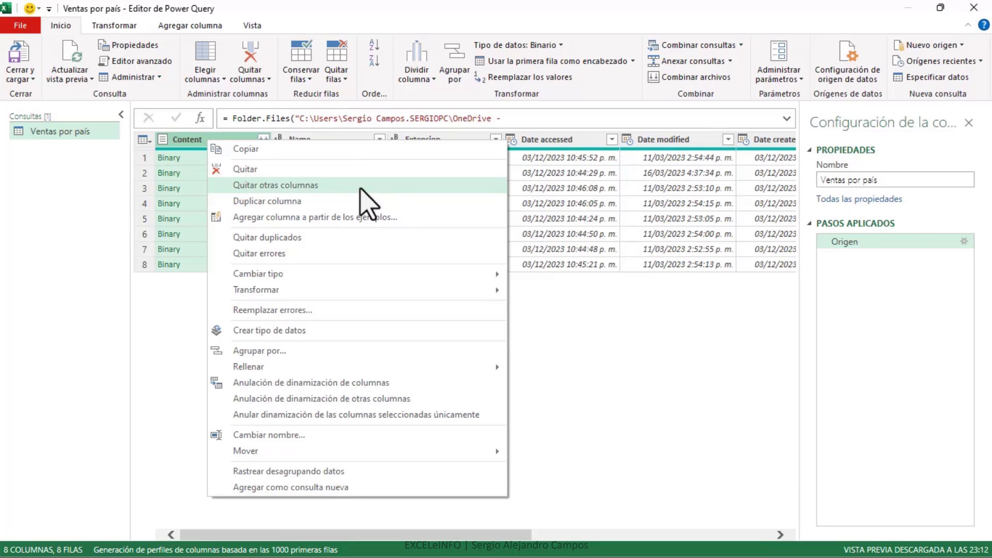
pyautogui.click(368, 199)
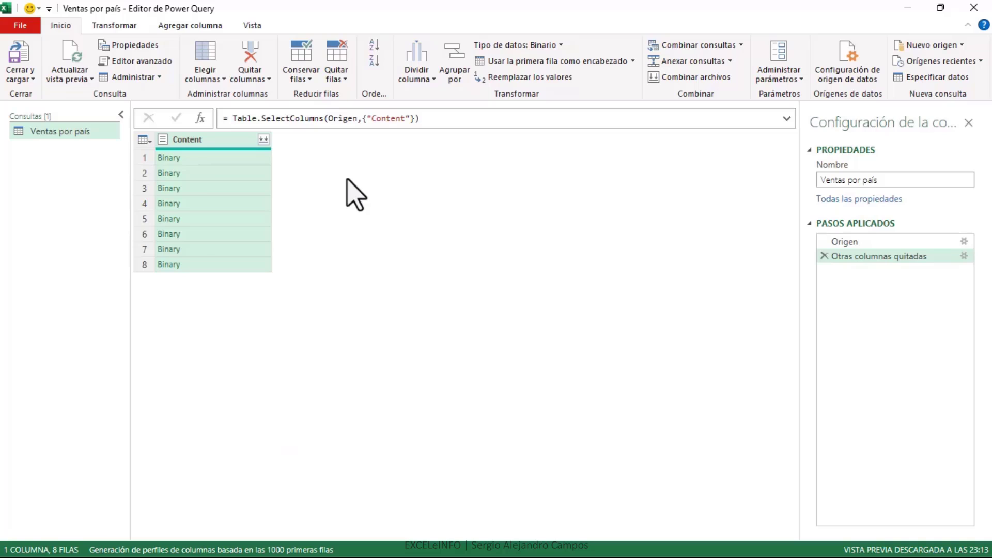
# Combine the Content files using the first file as sample and comma as delimiter, and check the countries in the PAÍS column.
pyautogui.click(263, 140)
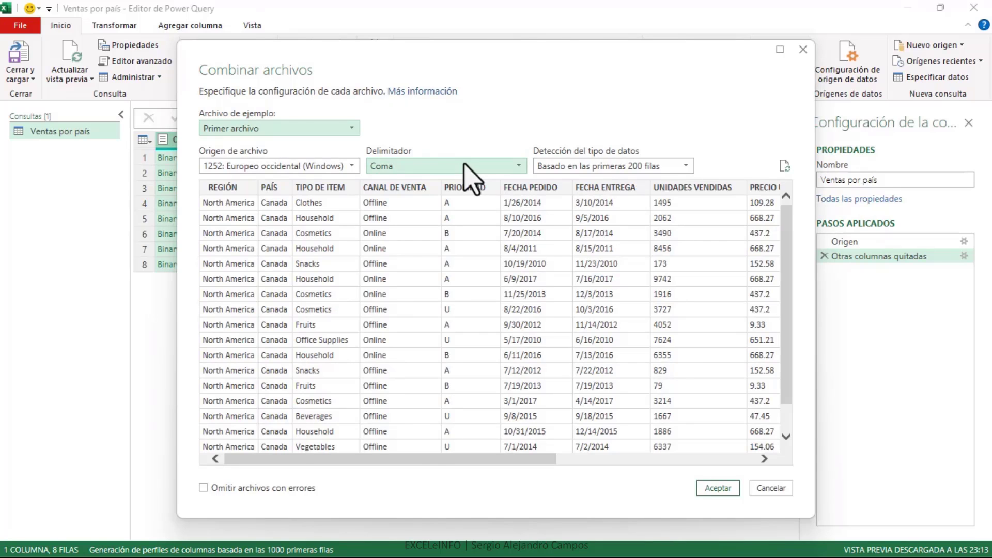
pyautogui.press('Return')
pyautogui.click(408, 140)
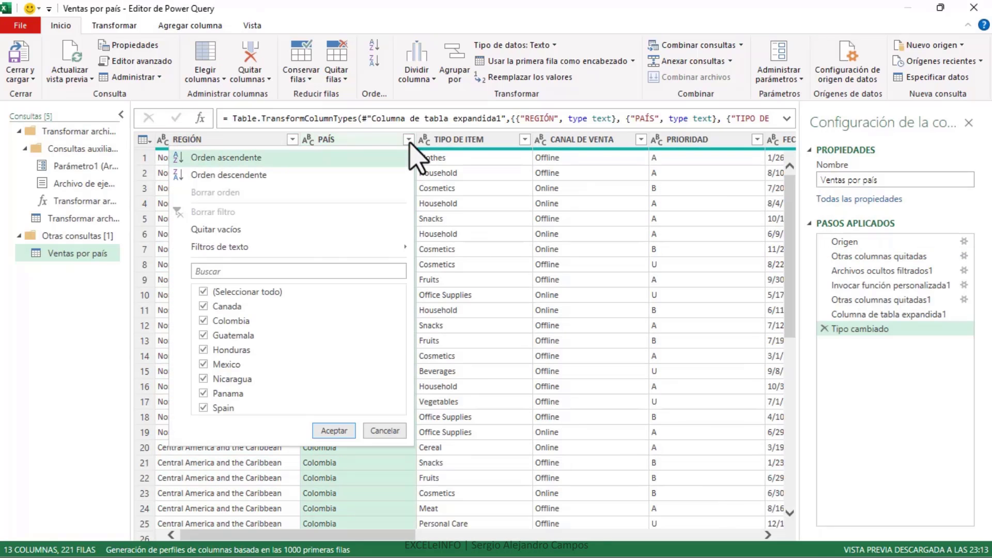
pyautogui.click(385, 430)
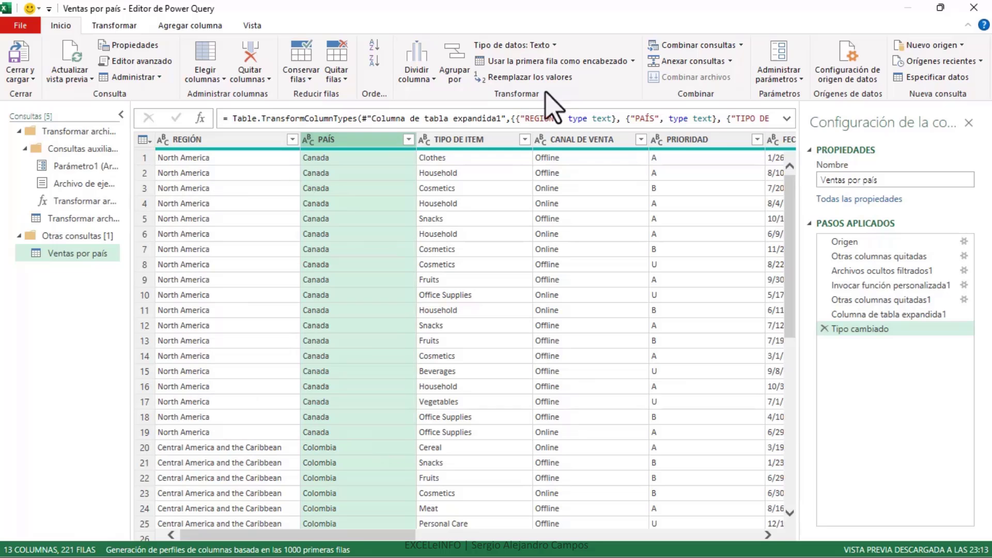
# Close the editor and load the combined query as a table on the existing Agrupar sheet, starting at cell A3.
pyautogui.click(31, 78)
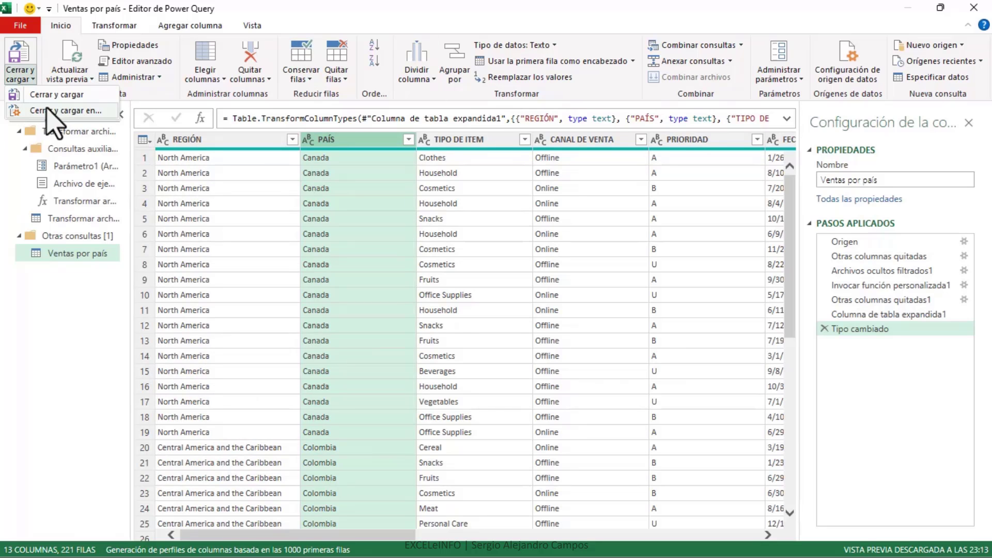
pyautogui.click(80, 110)
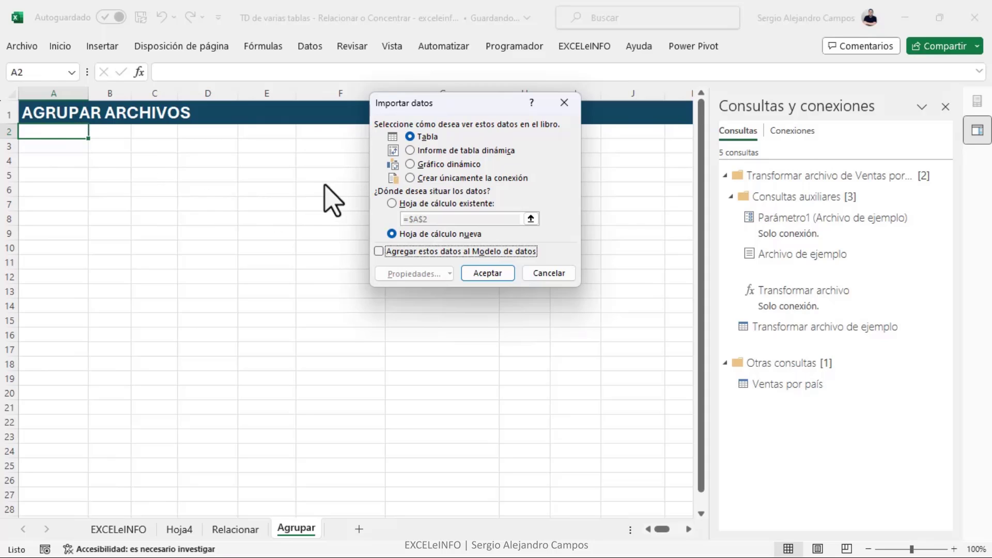
pyautogui.click(419, 136)
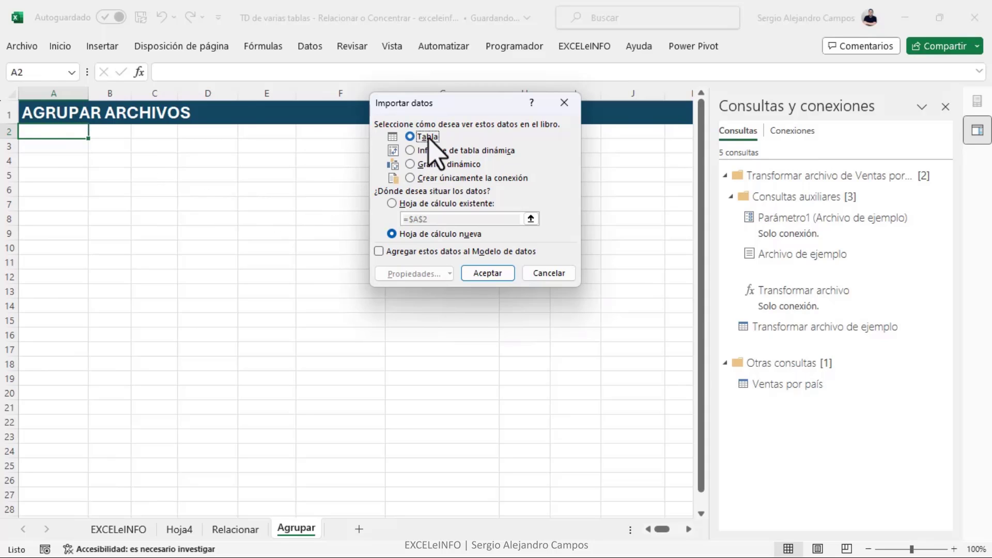
pyautogui.click(408, 204)
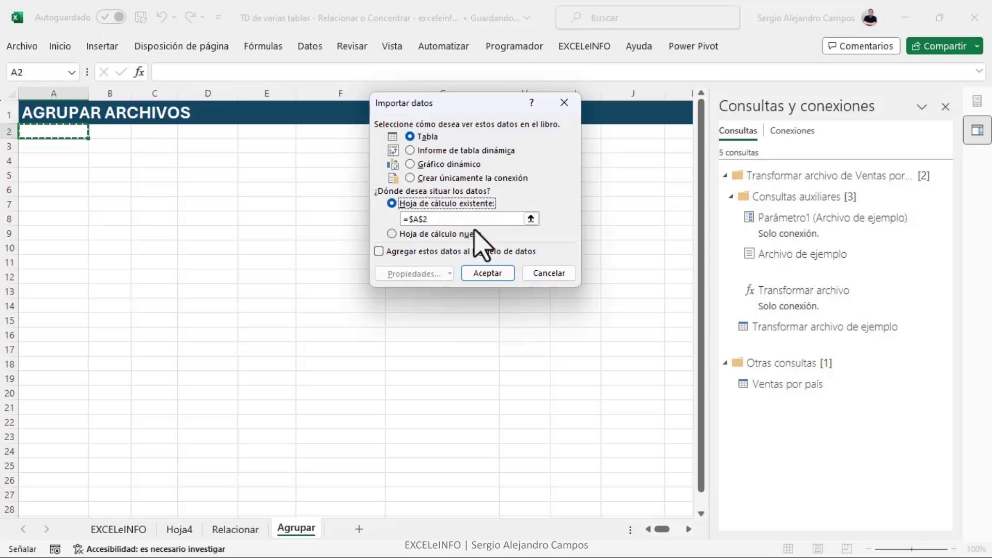
pyautogui.click(73, 148)
pyautogui.click(487, 273)
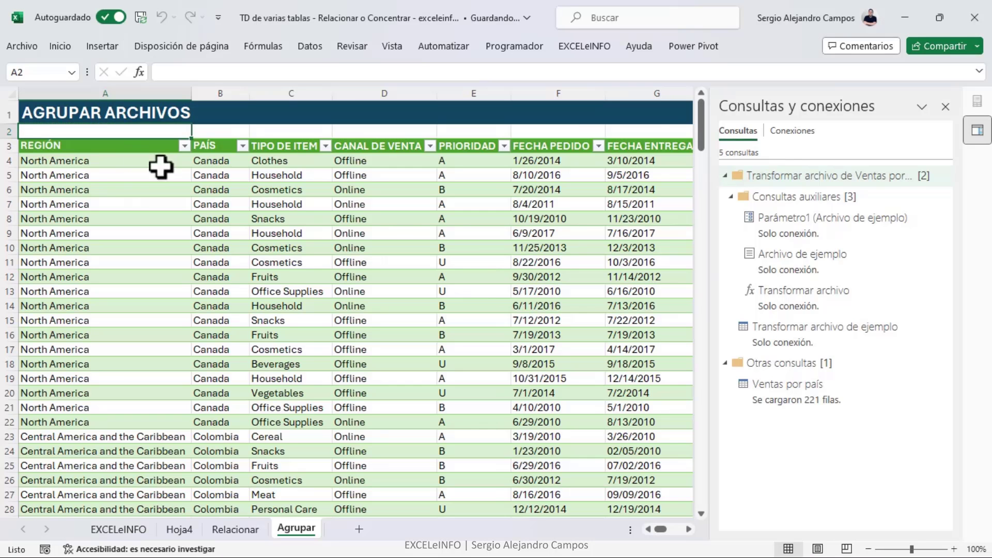
# Check which countries the PAÍS column filter of the loaded table offers, leaving it unfiltered.
pyautogui.click(215, 161)
pyautogui.click(215, 145)
pyautogui.click(242, 146)
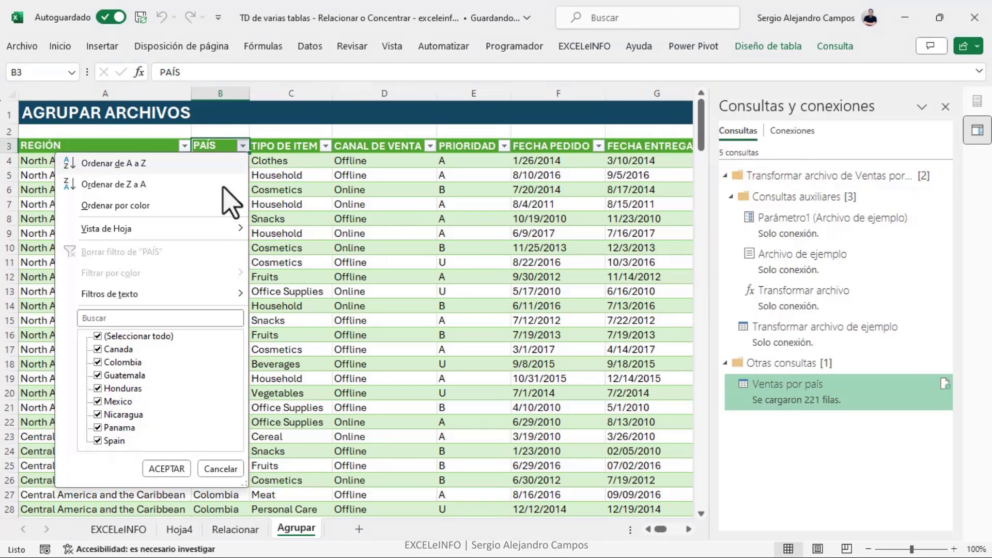
pyautogui.click(297, 297)
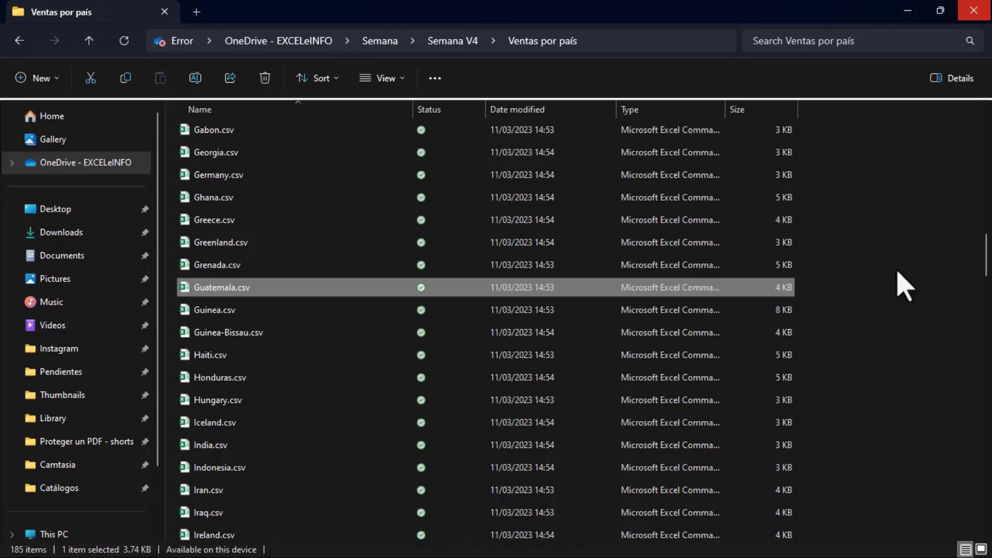
# Find Japan.csv in the Ventas por país folder under Semana V4 and copy it.
pyautogui.click(892, 255)
pyautogui.scroll(-4, 892, 255)
pyautogui.scroll(5, 892, 254)
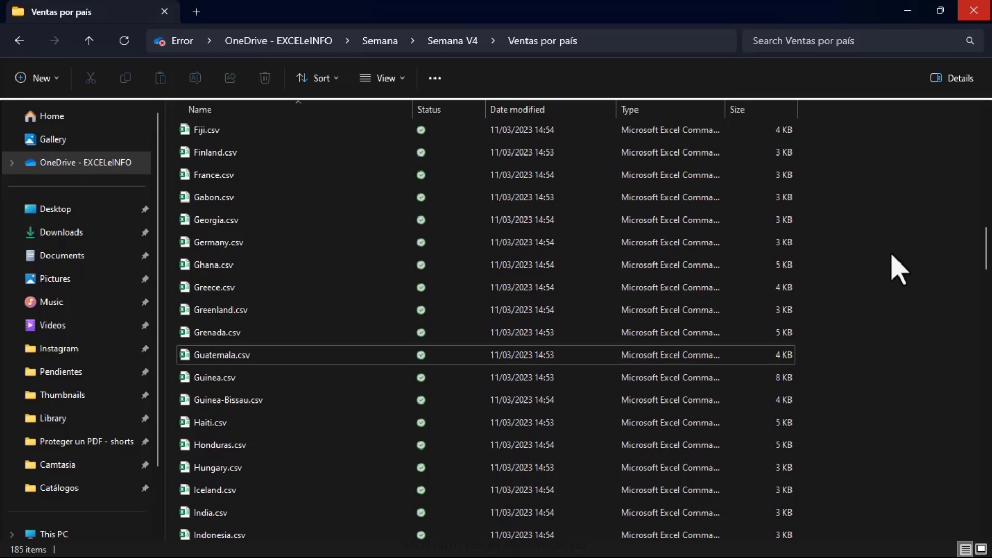
pyautogui.scroll(-3, 891, 245)
pyautogui.press('j')
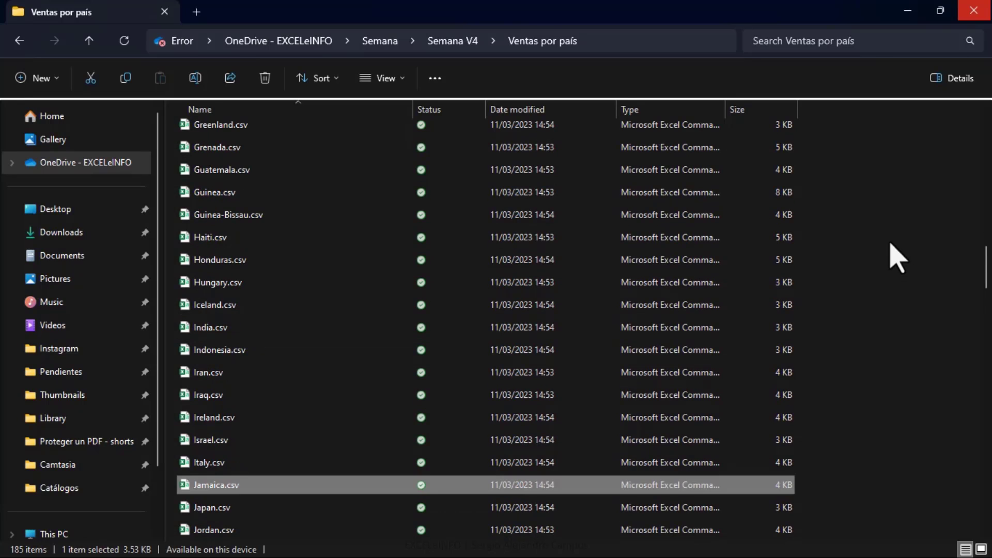
pyautogui.scroll(2, 822, 276)
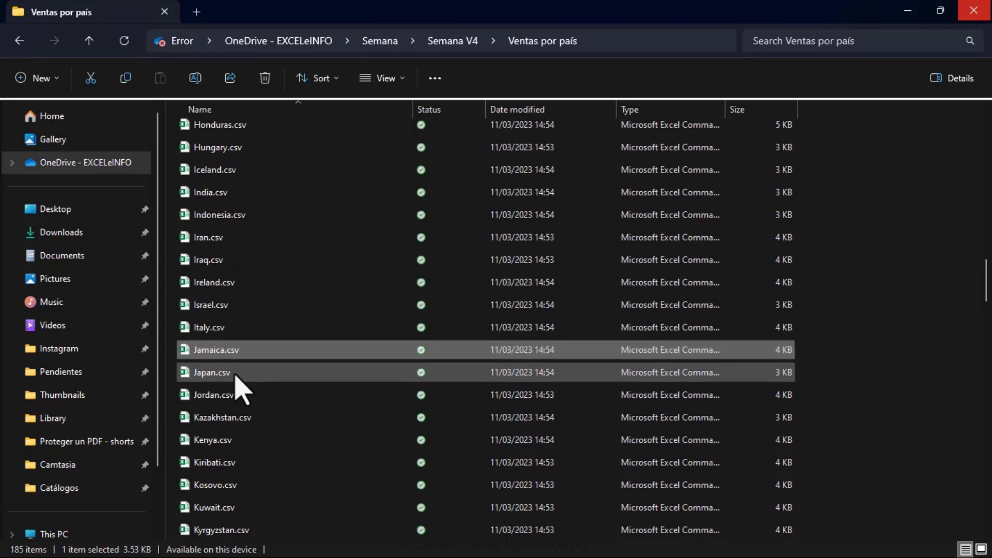
pyautogui.click(235, 373)
# Paste Japan.csv into the Ventas por país folder under Relacionar o Agrupar.
pyautogui.hotkey('alt', 'Tab')
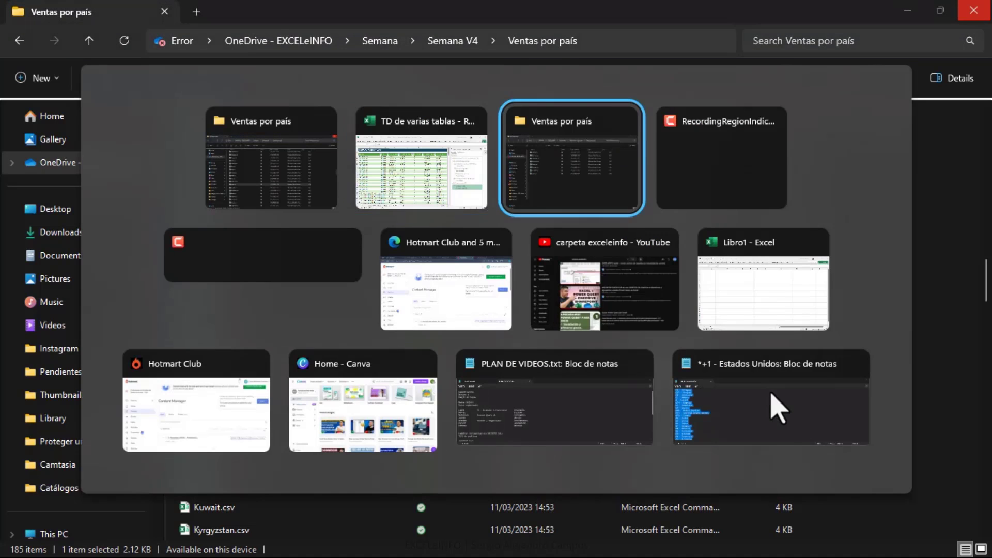
pyautogui.press('Tab')
pyautogui.moveTo(290, 355); pyautogui.dragTo(357, 335)
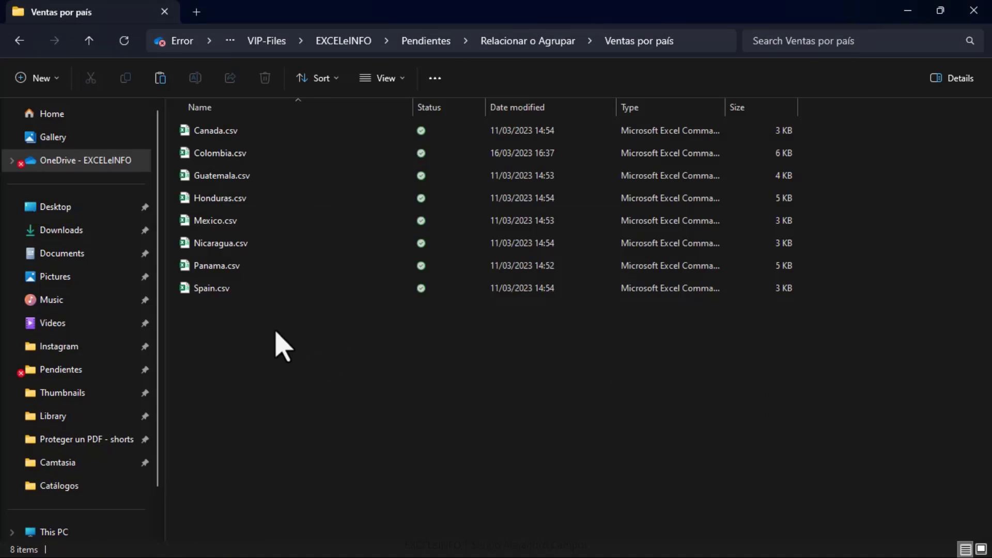
pyautogui.hotkey('ctrl', 'v')
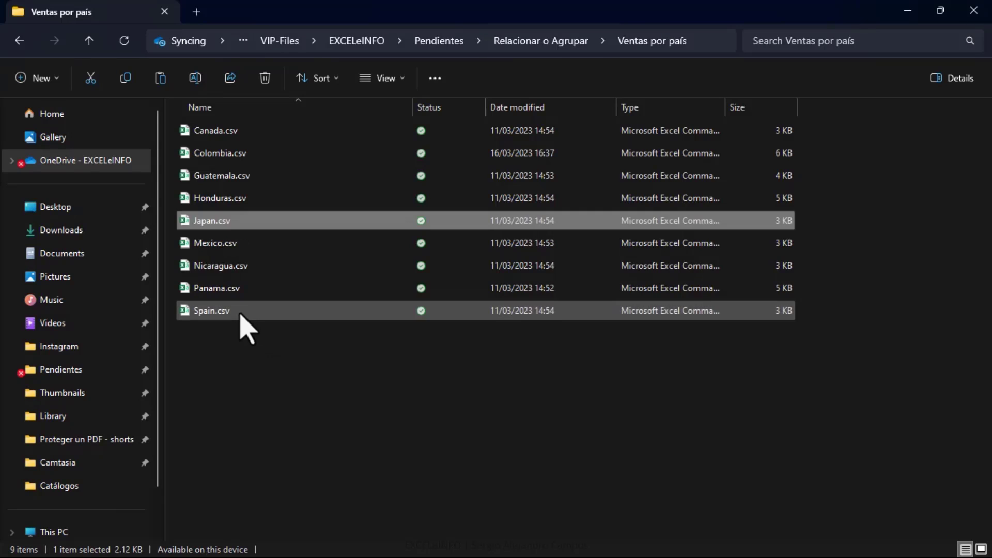
pyautogui.click(277, 405)
# Switch back to the Excel workbook and refresh the Ventas por país query.
pyautogui.hotkey('alt', 'Tab')
pyautogui.hotkey('alt', 'Tab')
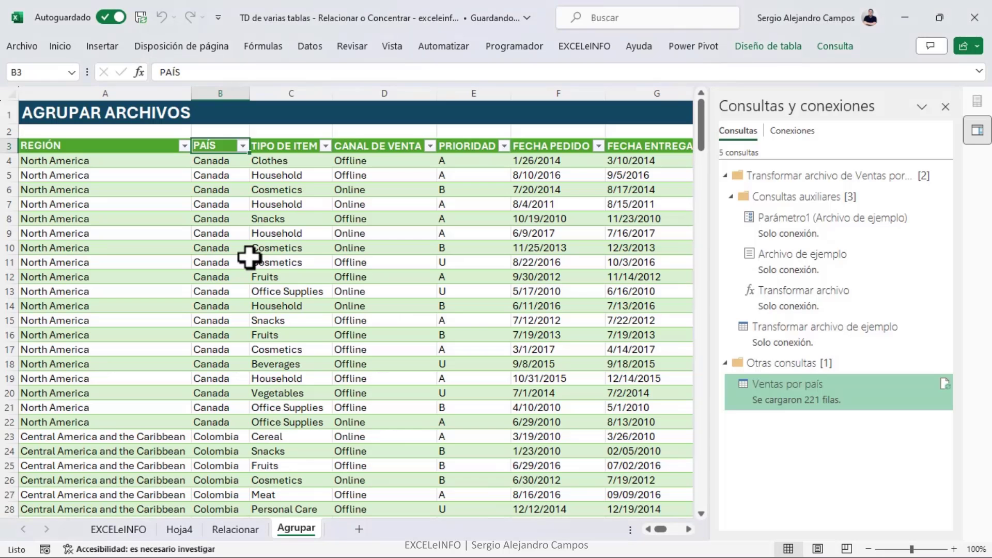
pyautogui.hotkey('alt', 'Tab')
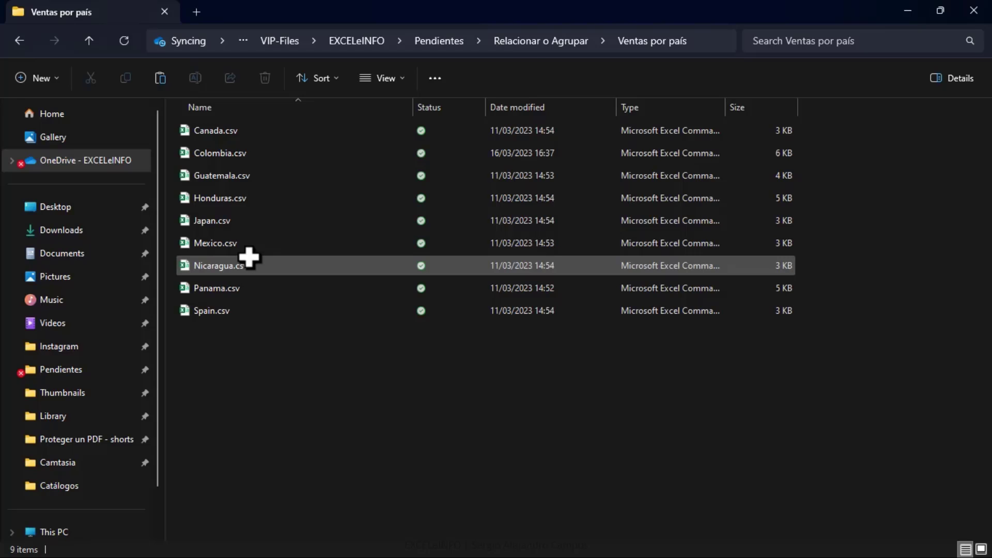
pyautogui.hotkey('alt', 'Tab')
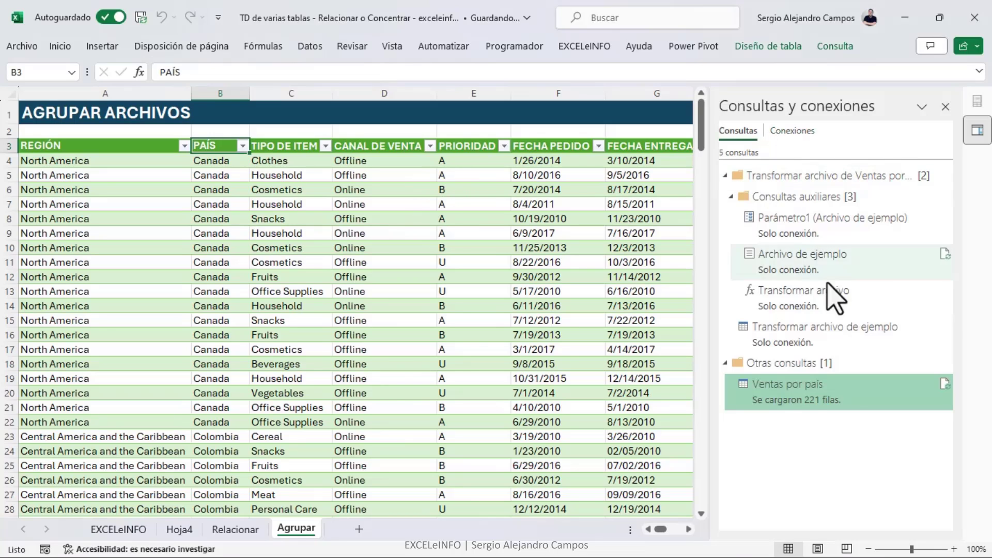
pyautogui.moveTo(736, 406)
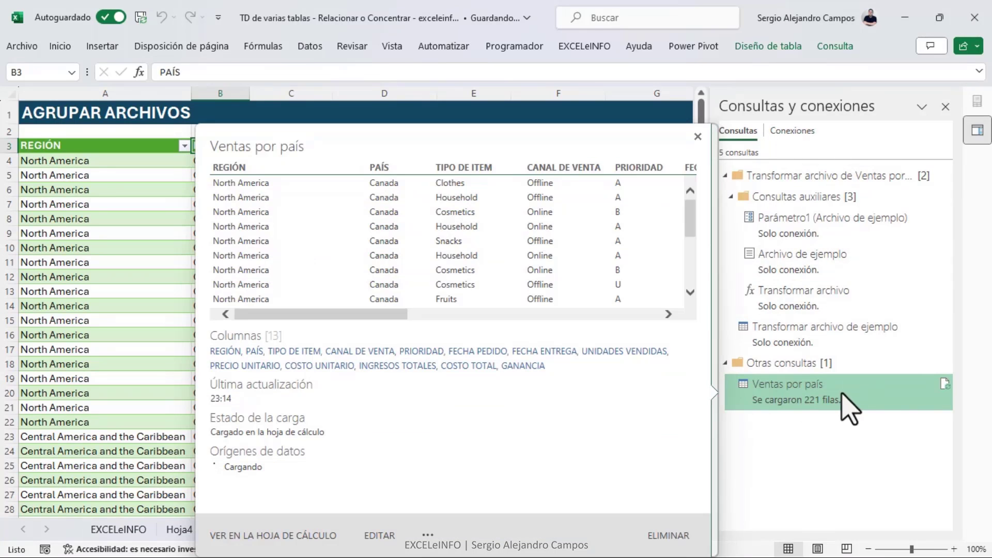
pyautogui.click(945, 383)
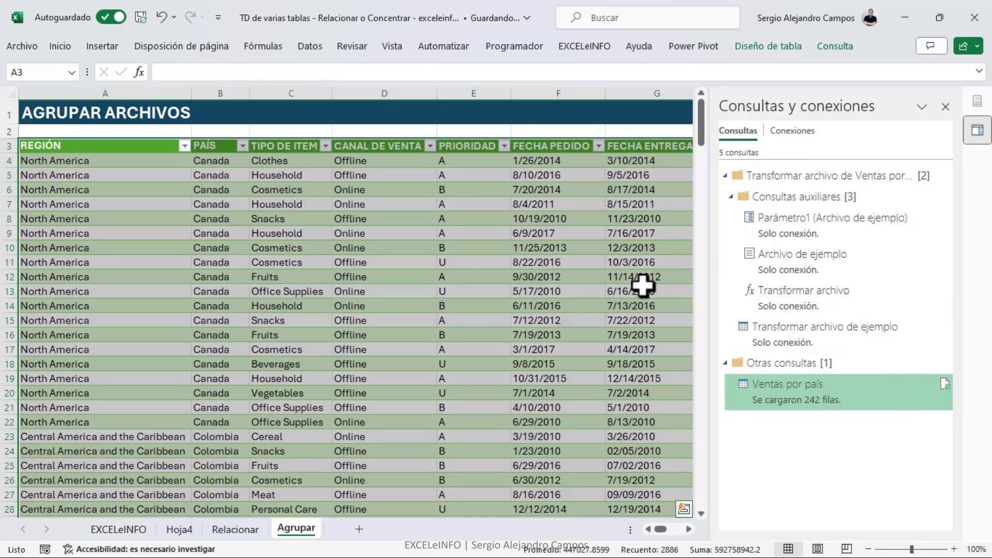
# Check whether Japan is offered in the PAÍS column filter of the Agrupar table, leaving the table unfiltered.
pyautogui.click(222, 146)
pyautogui.click(242, 147)
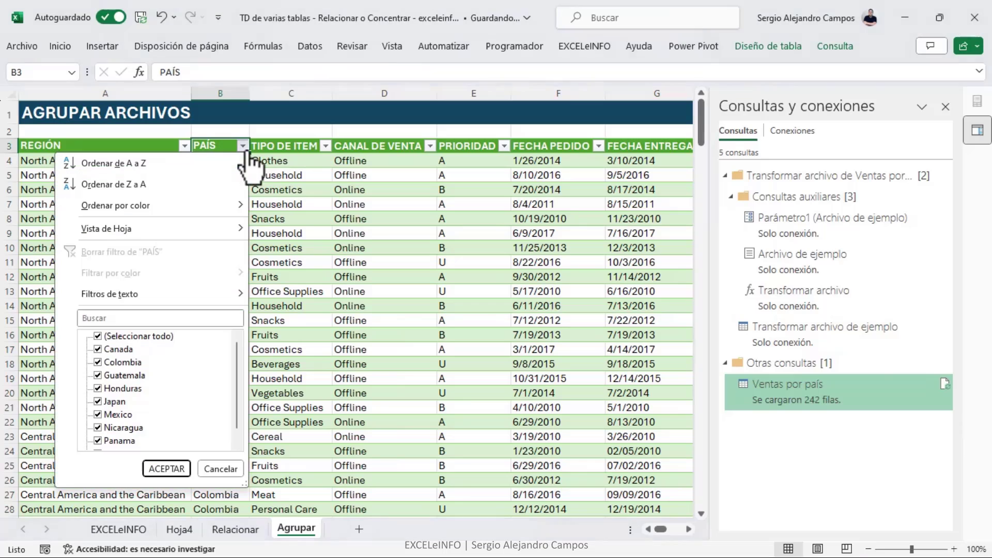
pyautogui.click(126, 402)
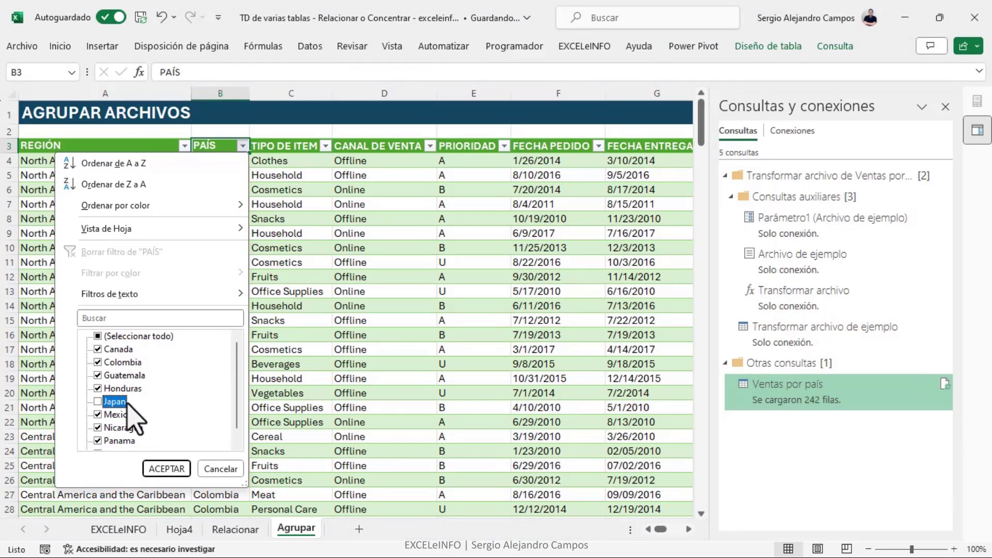
pyautogui.press('Return')
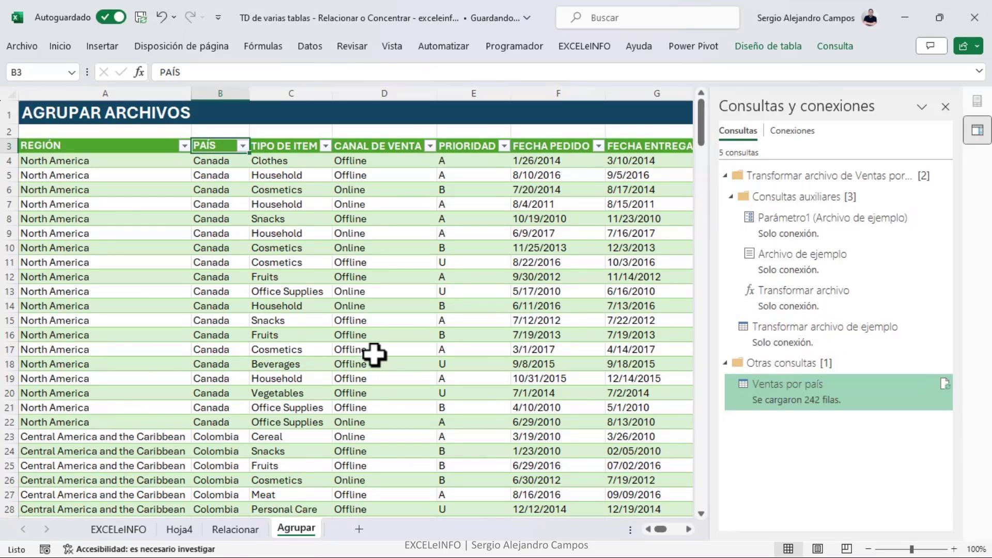
# Review the table on the Relacionar sheet and open the Catálogos folder under Relacionar o Agrupar in File Explorer.
pyautogui.click(239, 530)
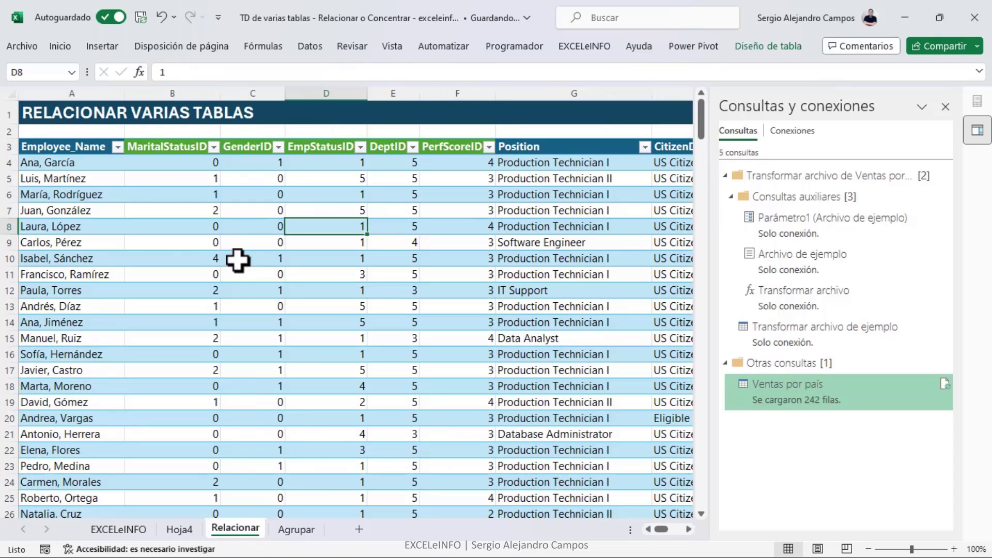
pyautogui.moveTo(88, 152); pyautogui.dragTo(401, 293)
pyautogui.click(400, 292)
pyautogui.hotkey('alt', 'Tab')
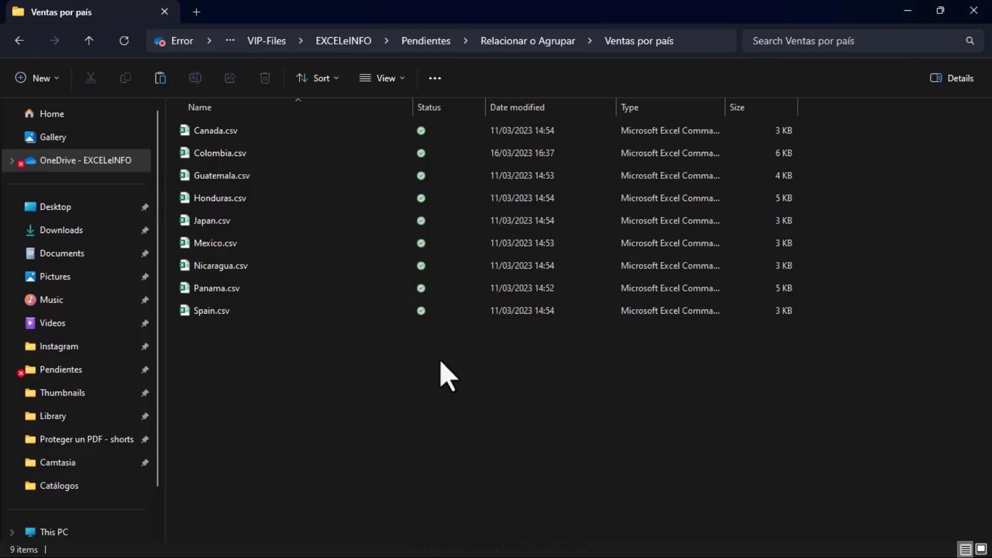
pyautogui.hotkey('alt', 'Up')
pyautogui.doubleClick(278, 136)
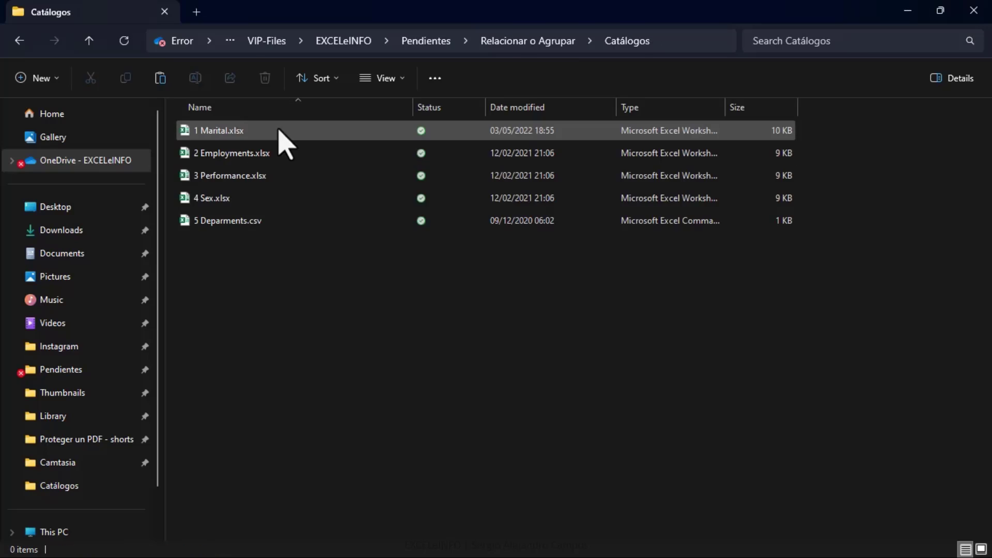
# Compare the ID columns from MaritalStatusID to PerfScoreID on the Relacionar sheet with the files in the Catálogos folder.
pyautogui.hotkey('alt', 'Tab')
pyautogui.moveTo(184, 150); pyautogui.dragTo(474, 461)
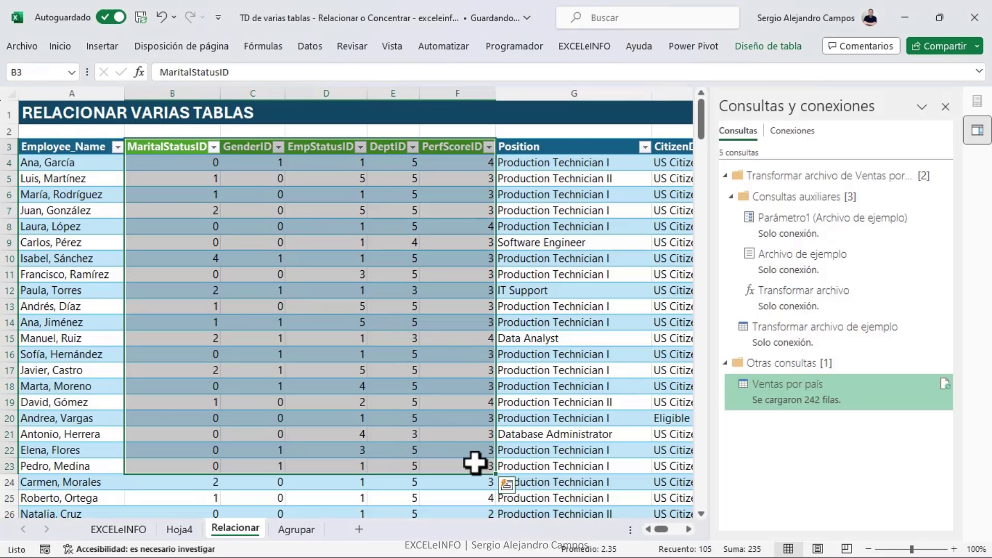
pyautogui.hotkey('alt', 'Tab')
pyautogui.moveTo(397, 336); pyautogui.dragTo(243, 82)
pyautogui.click(357, 323)
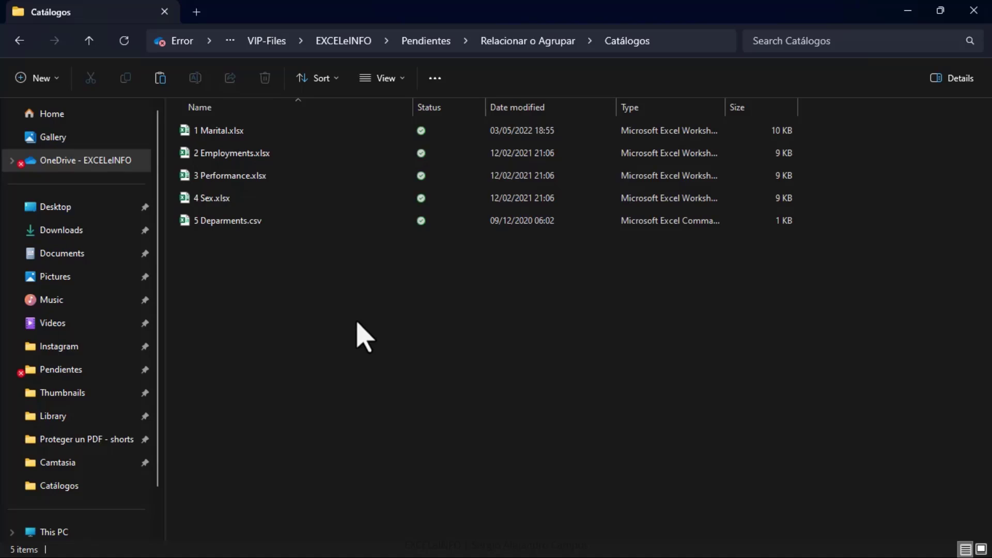
pyautogui.hotkey('alt', 'Tab')
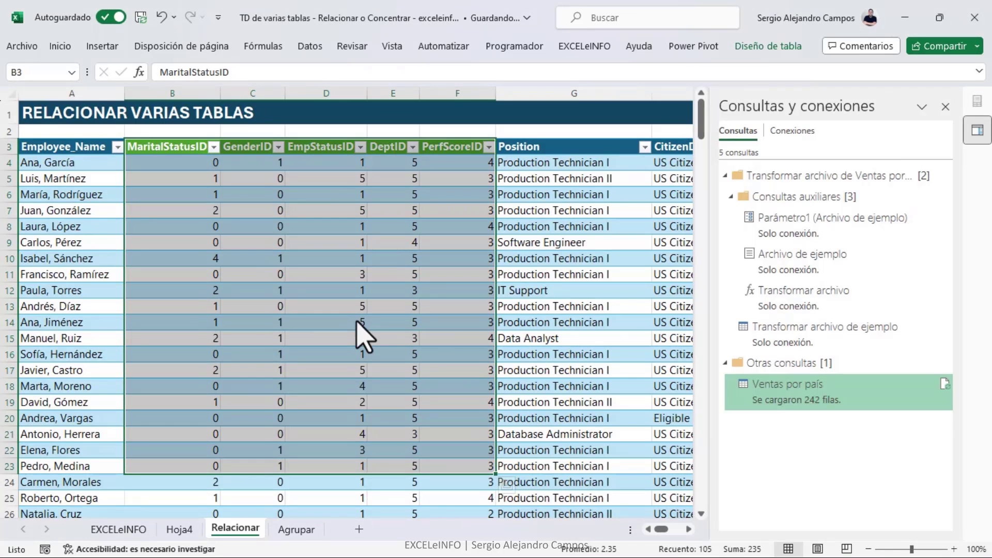
# Review the pivot table on Hoja4 and the country CSV files in the Ventas por país folder, and return to the workbook.
pyautogui.click(188, 530)
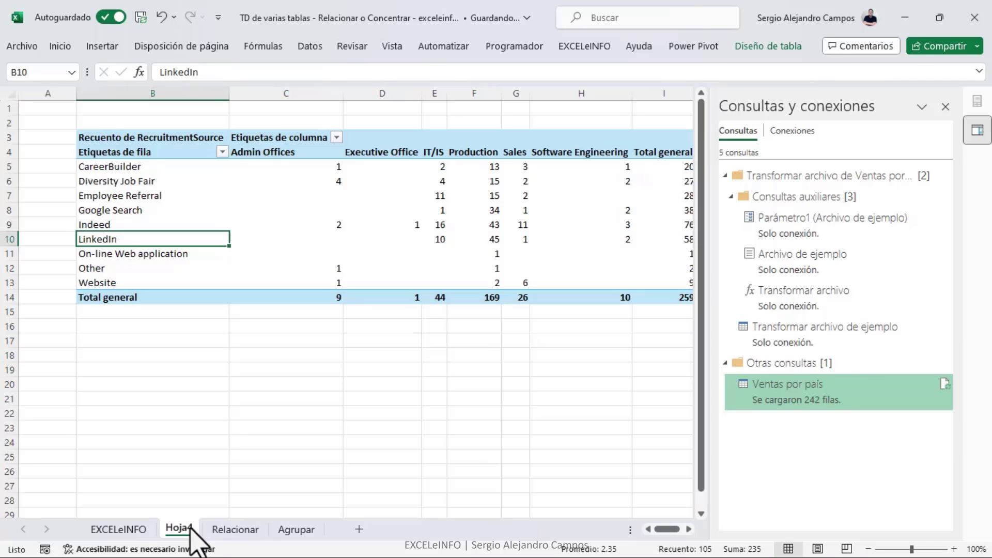
pyautogui.hotkey('alt', 'Tab')
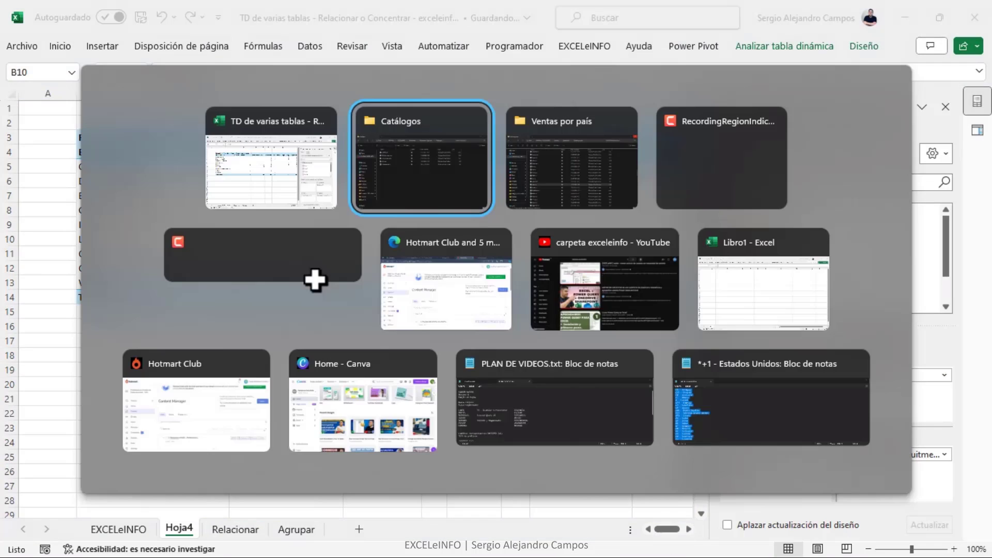
pyautogui.hotkey('alt', 'Up')
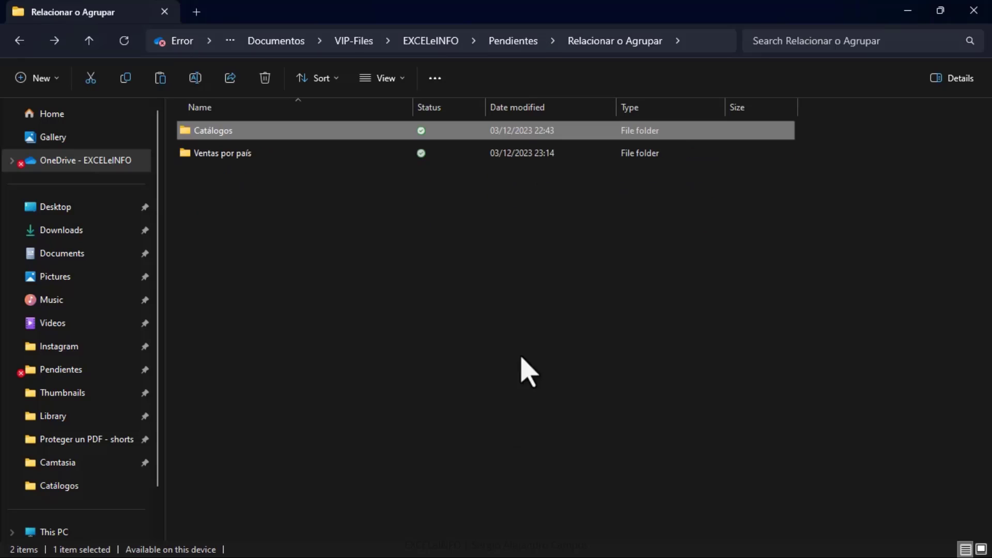
pyautogui.doubleClick(276, 154)
pyautogui.moveTo(483, 408); pyautogui.dragTo(305, 129)
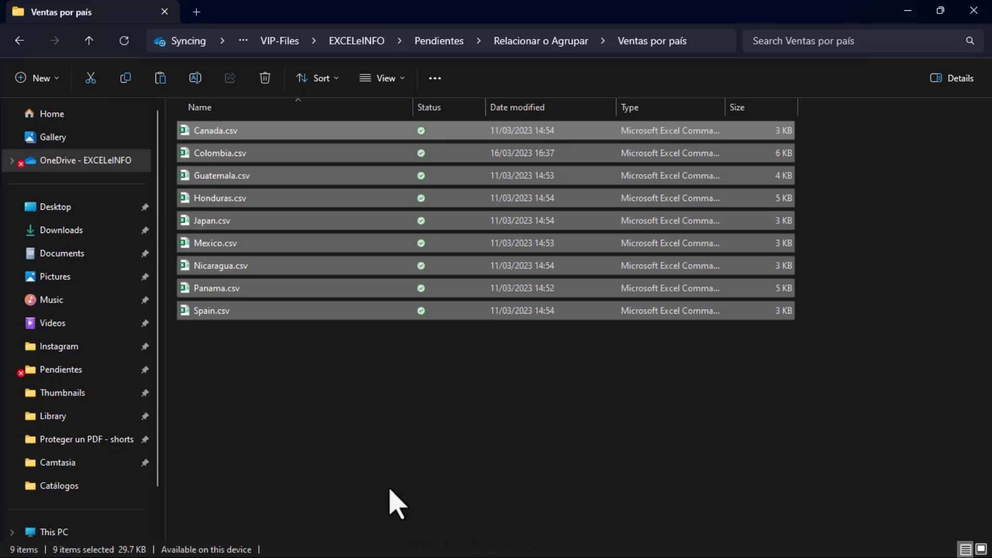
pyautogui.hotkey('alt', 'Tab')
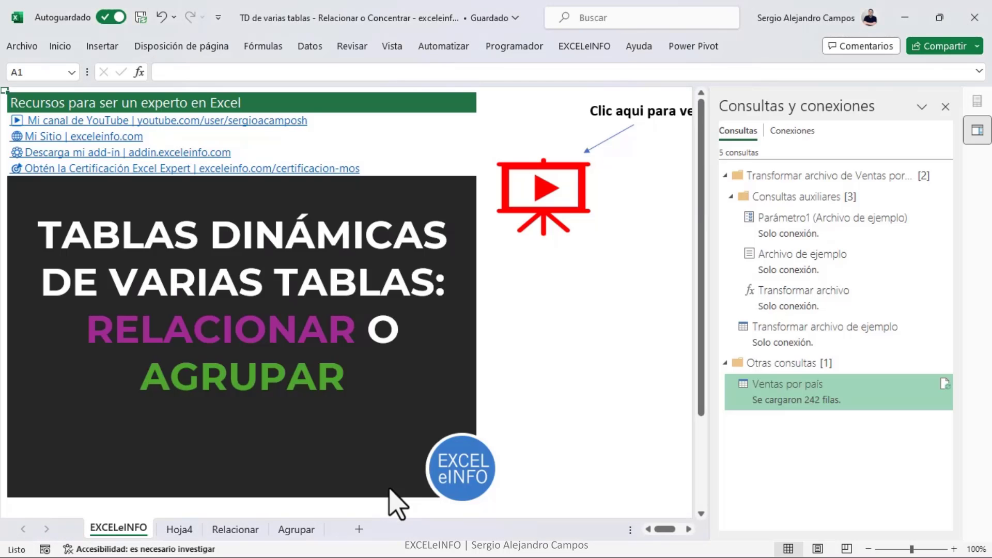